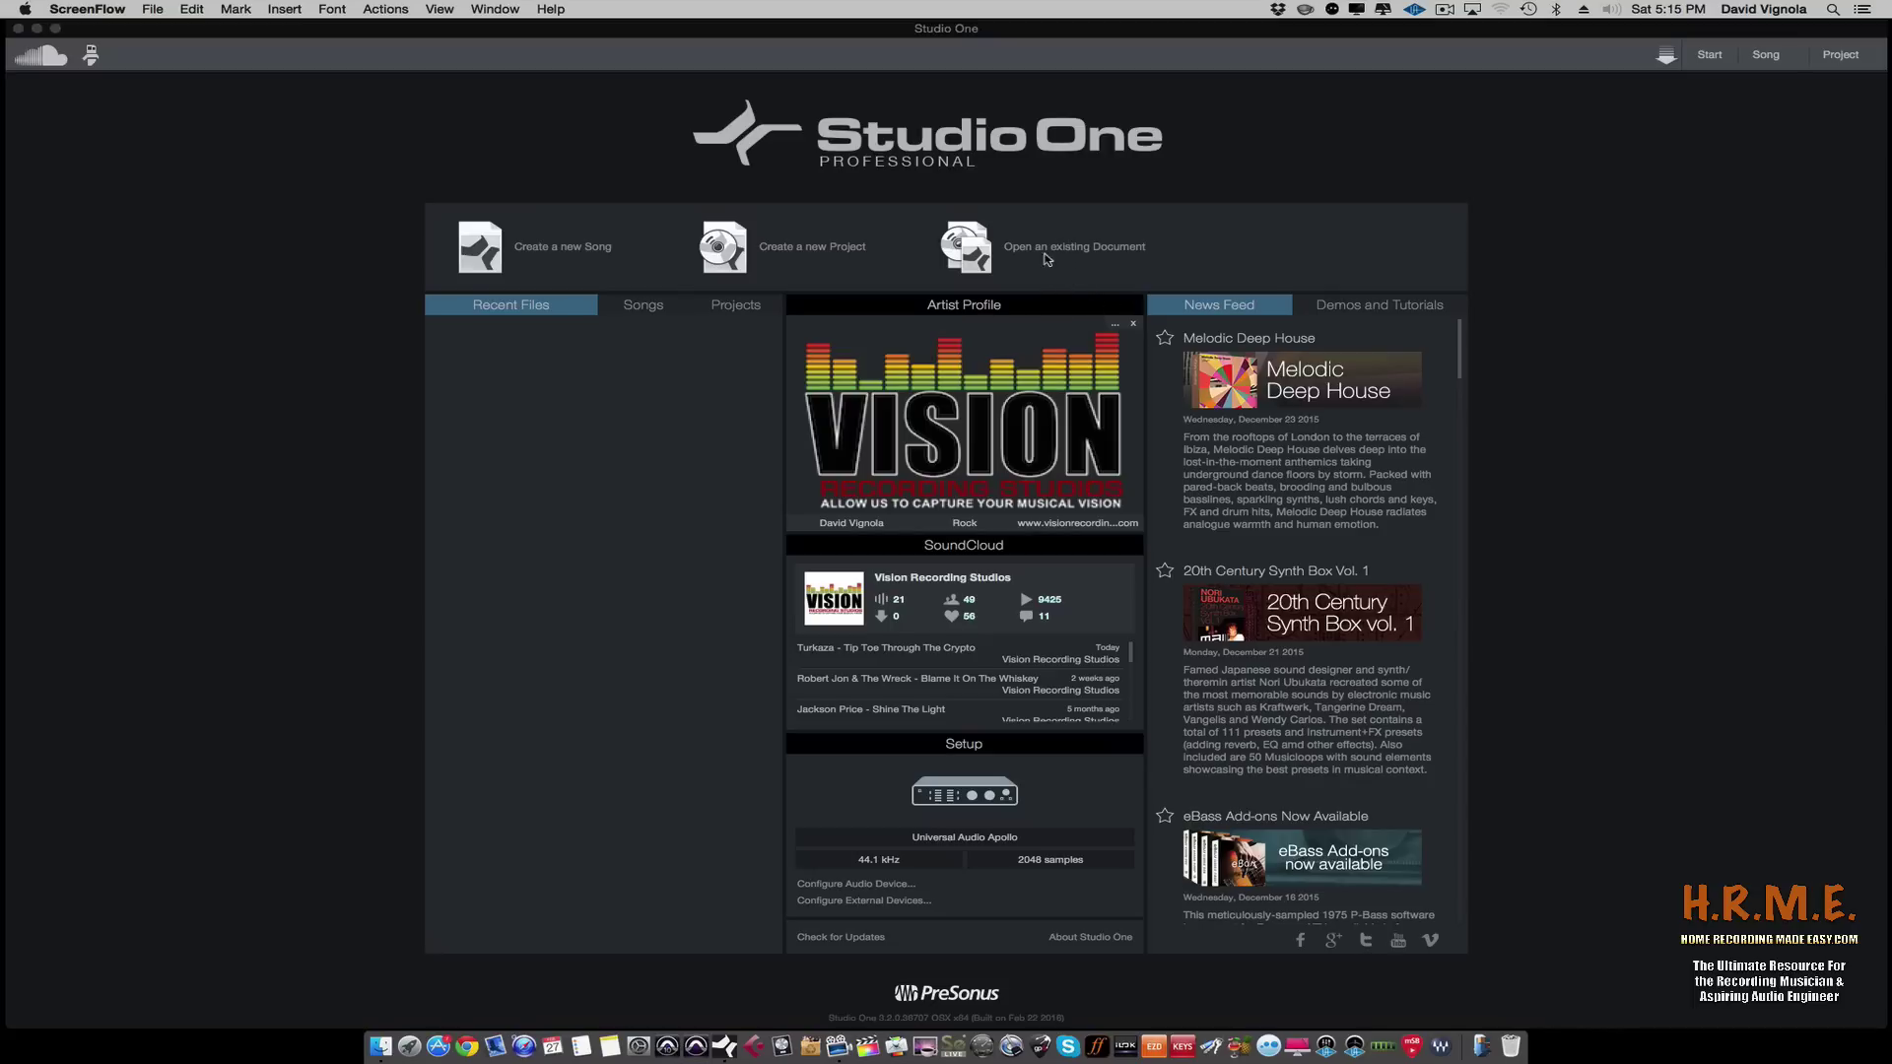
In the Open dialog, go to the Tip Toe Through the Cryto folder on the Desktop.
left_click(1048, 259)
left_click(1103, 251)
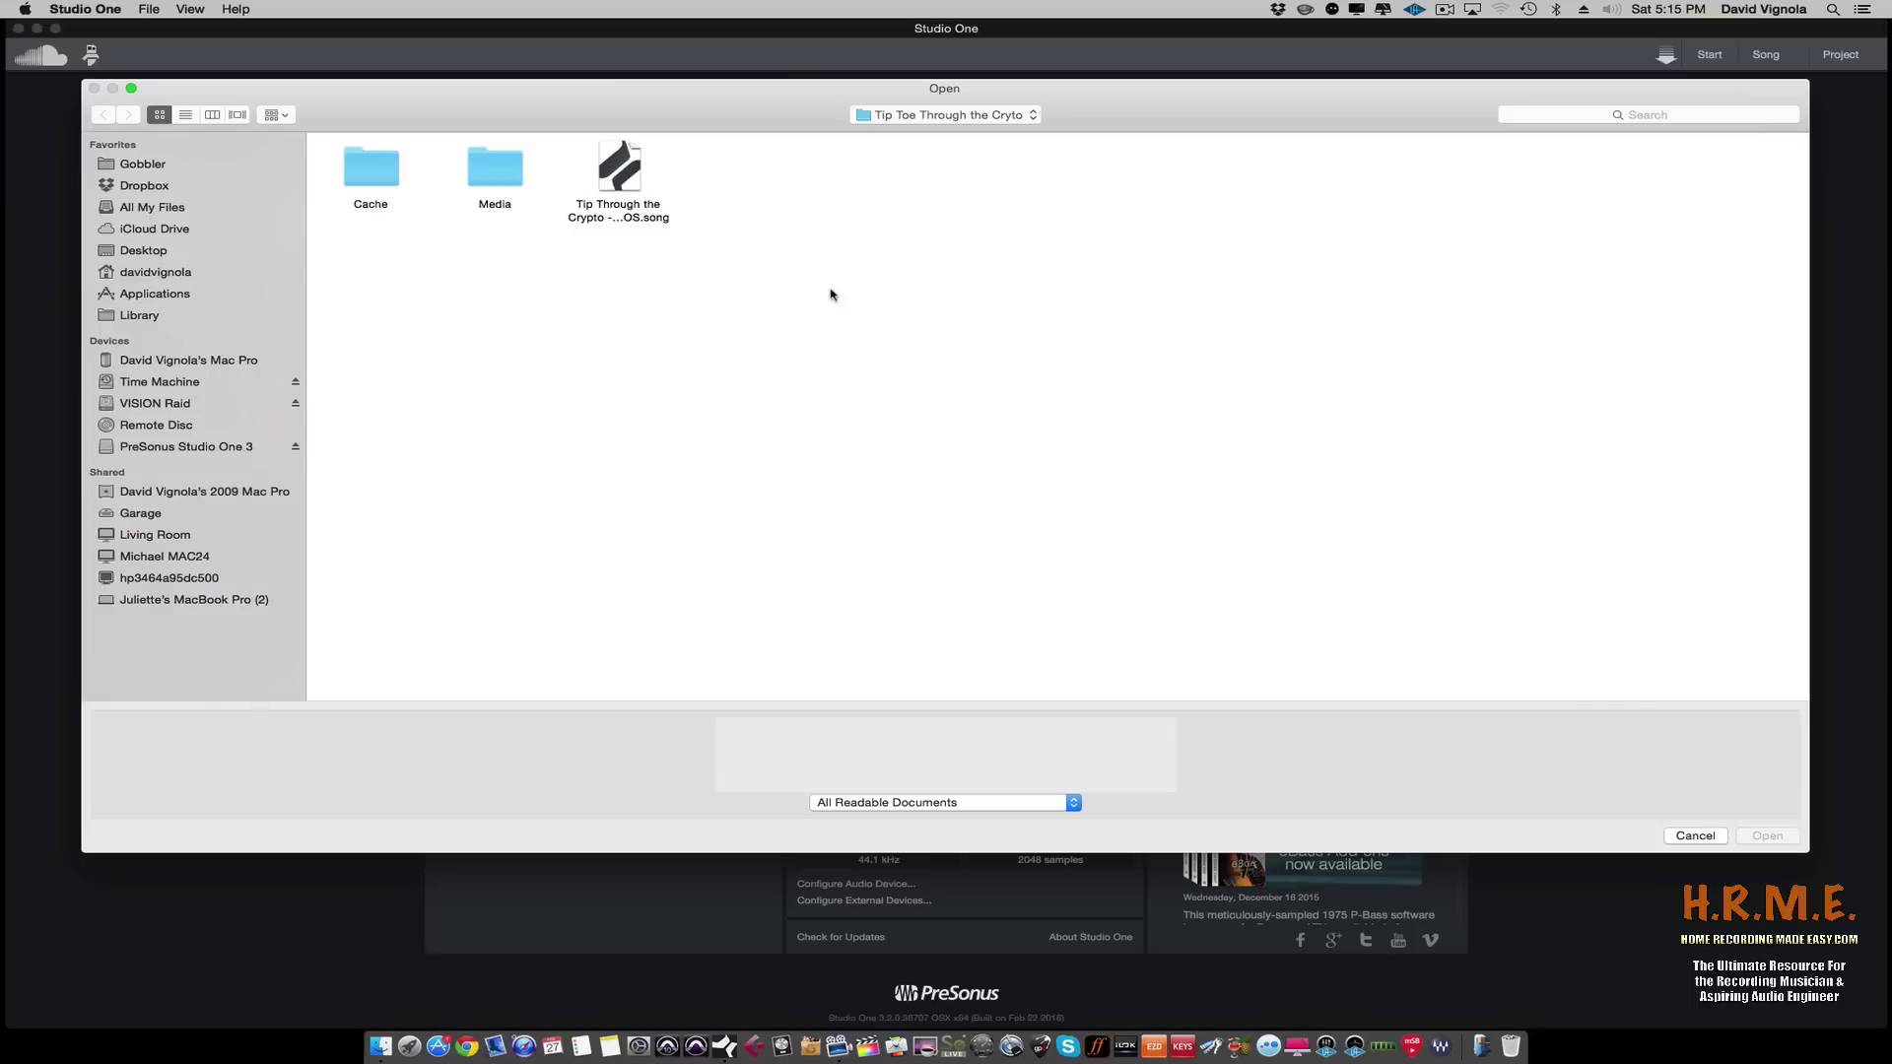
left_click(139, 251)
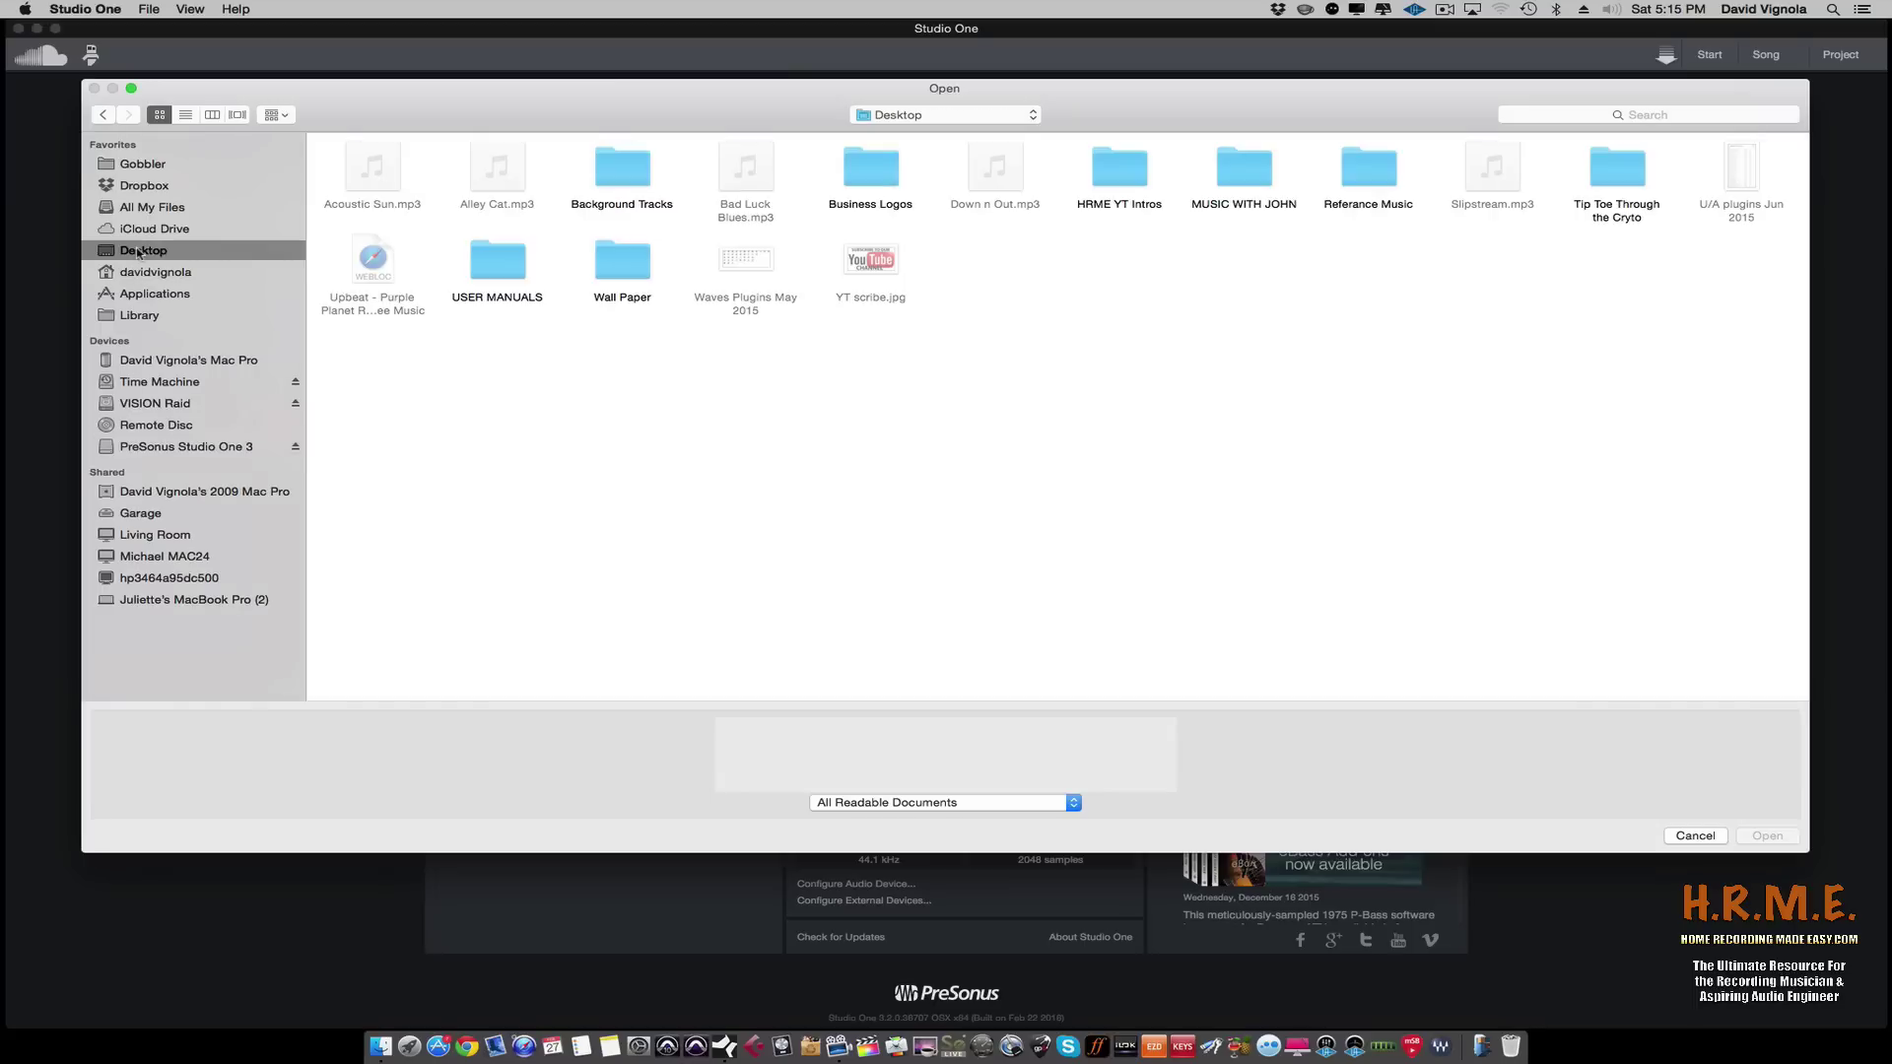
double_click(1621, 177)
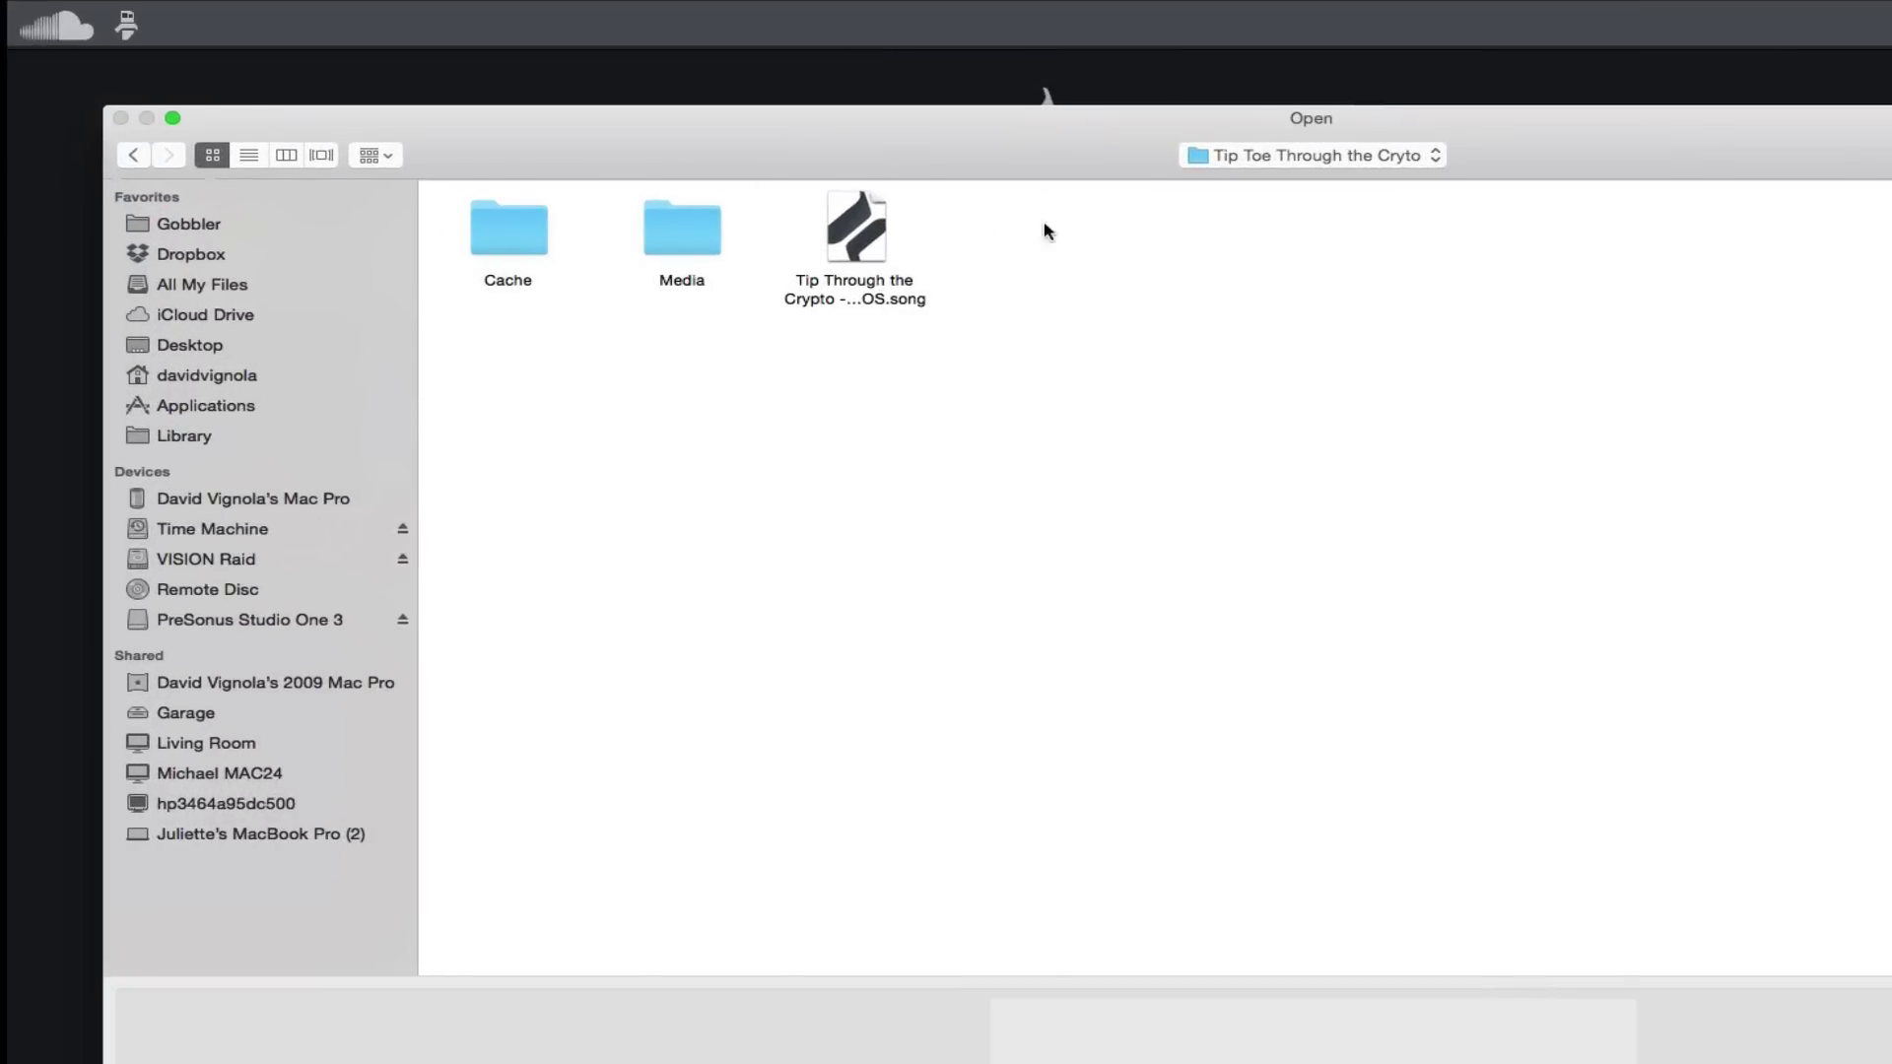
Browse the Media and Cache/Images folders, return, and select the song file to preview its details.
left_click(696, 239)
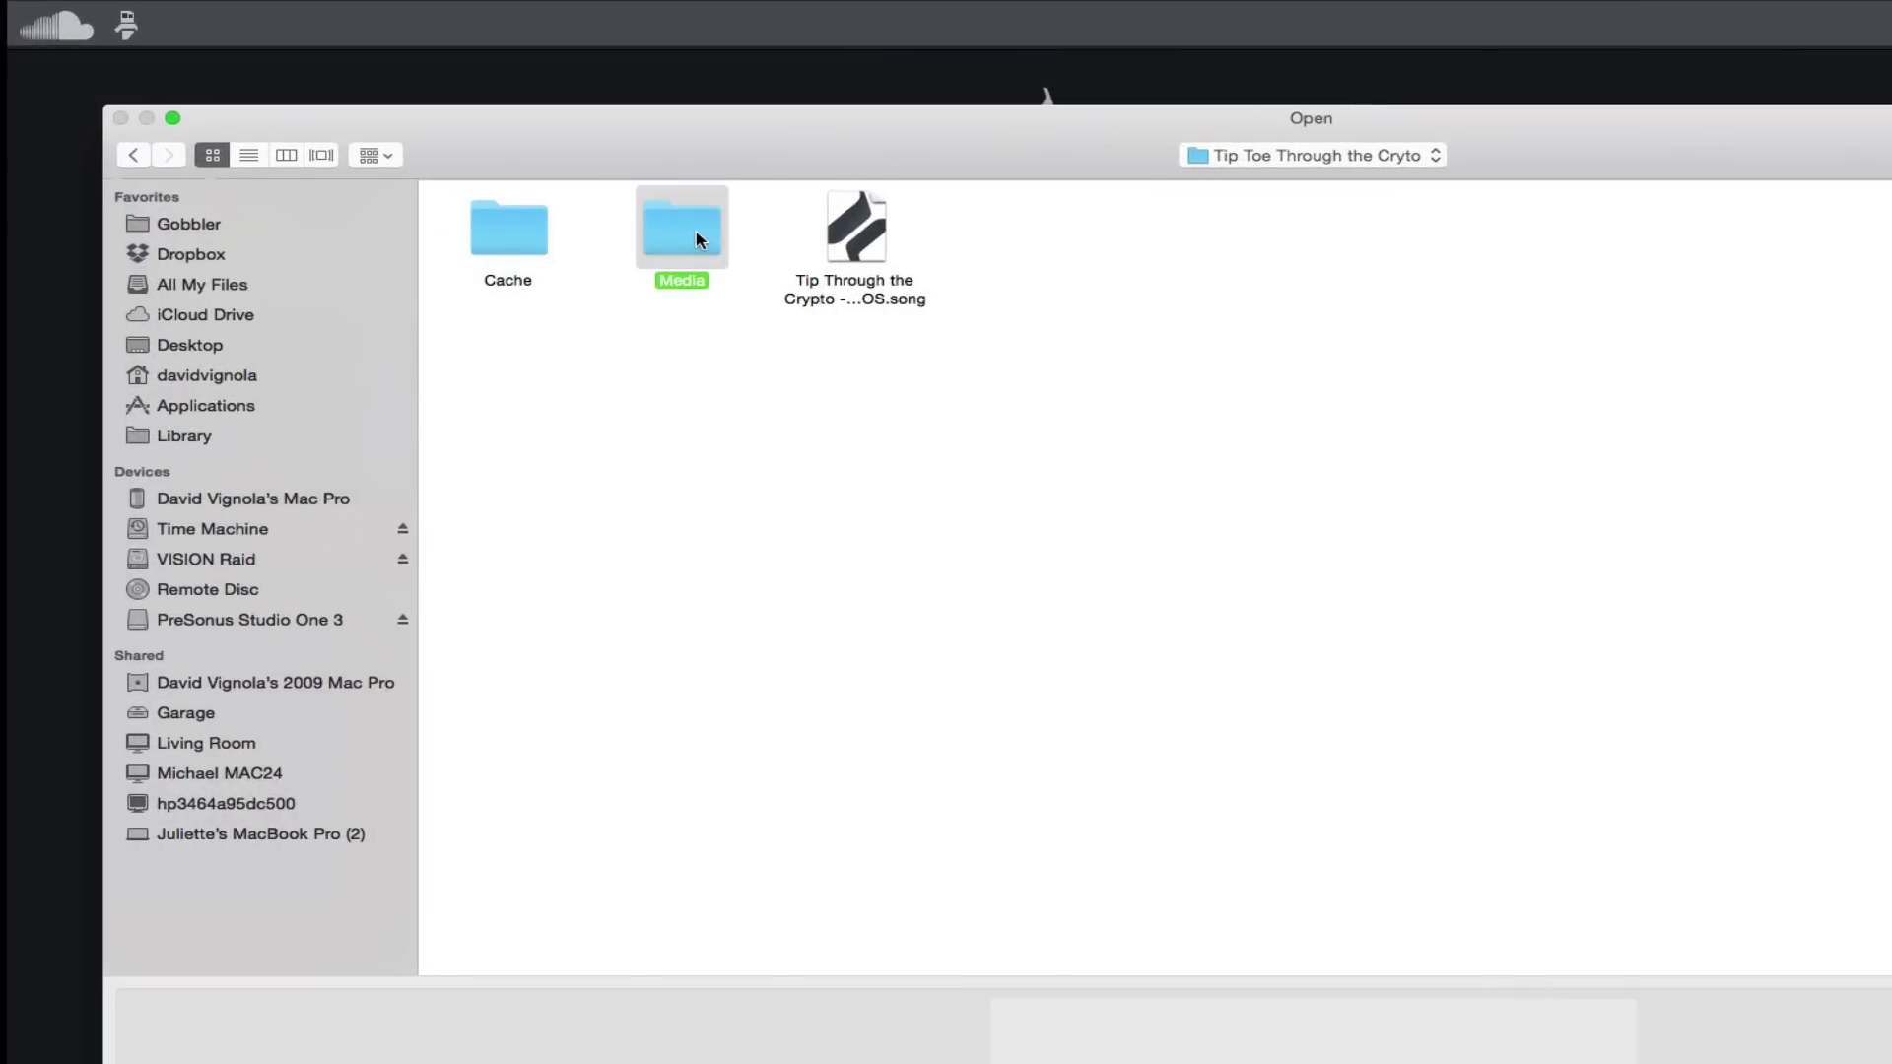
double_click(696, 239)
left_click(133, 155)
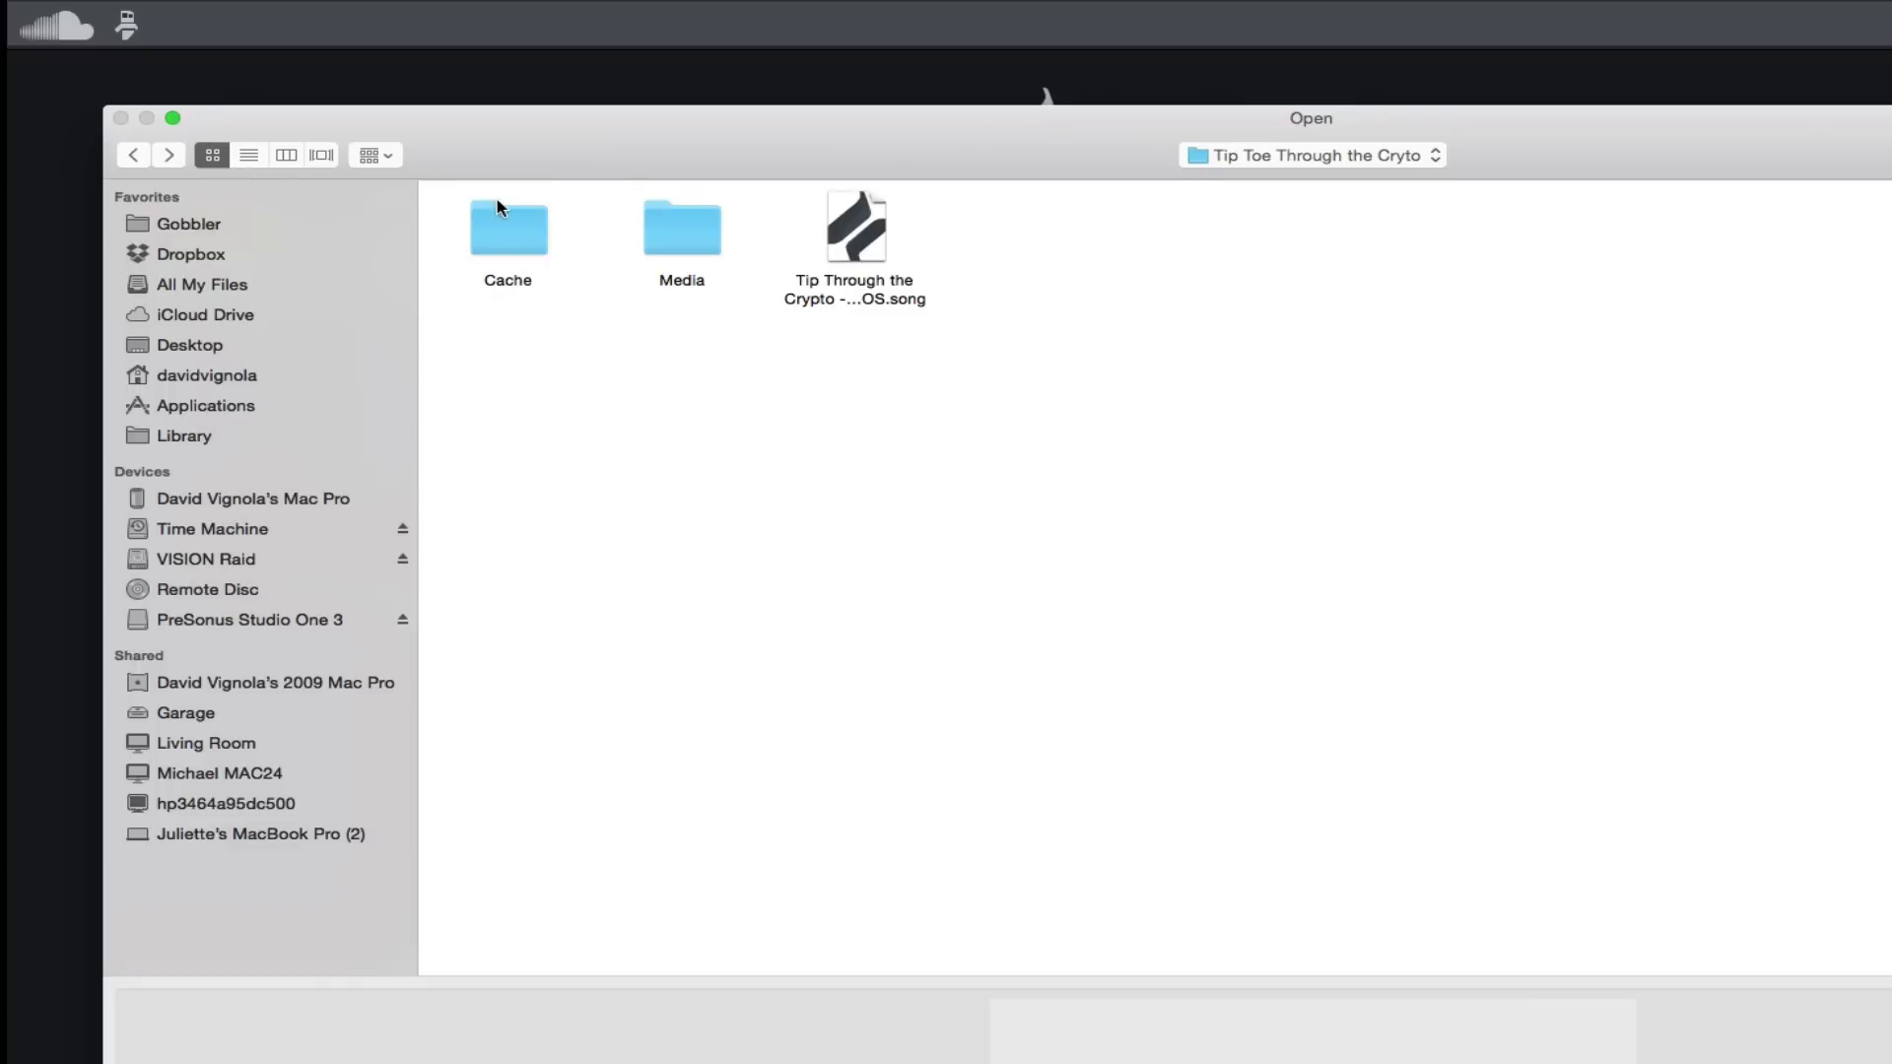
double_click(498, 208)
left_click(505, 227)
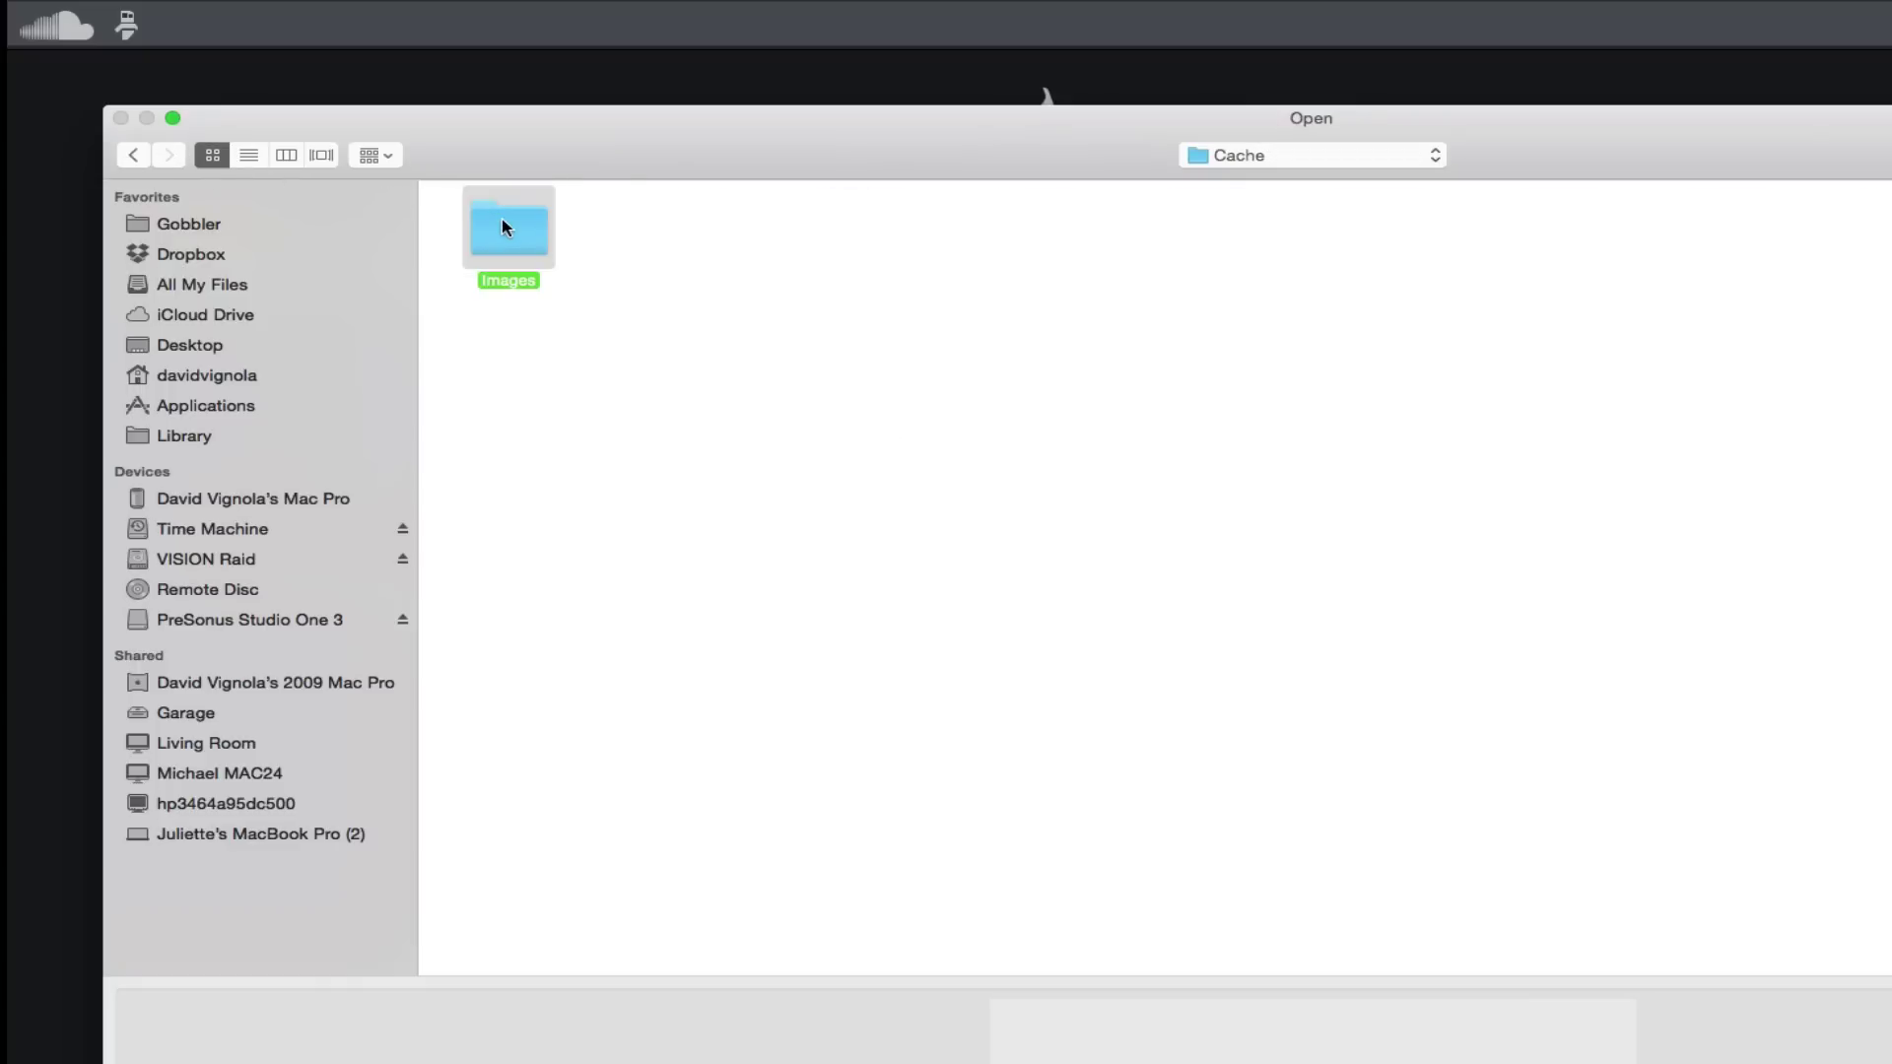
double_click(520, 235)
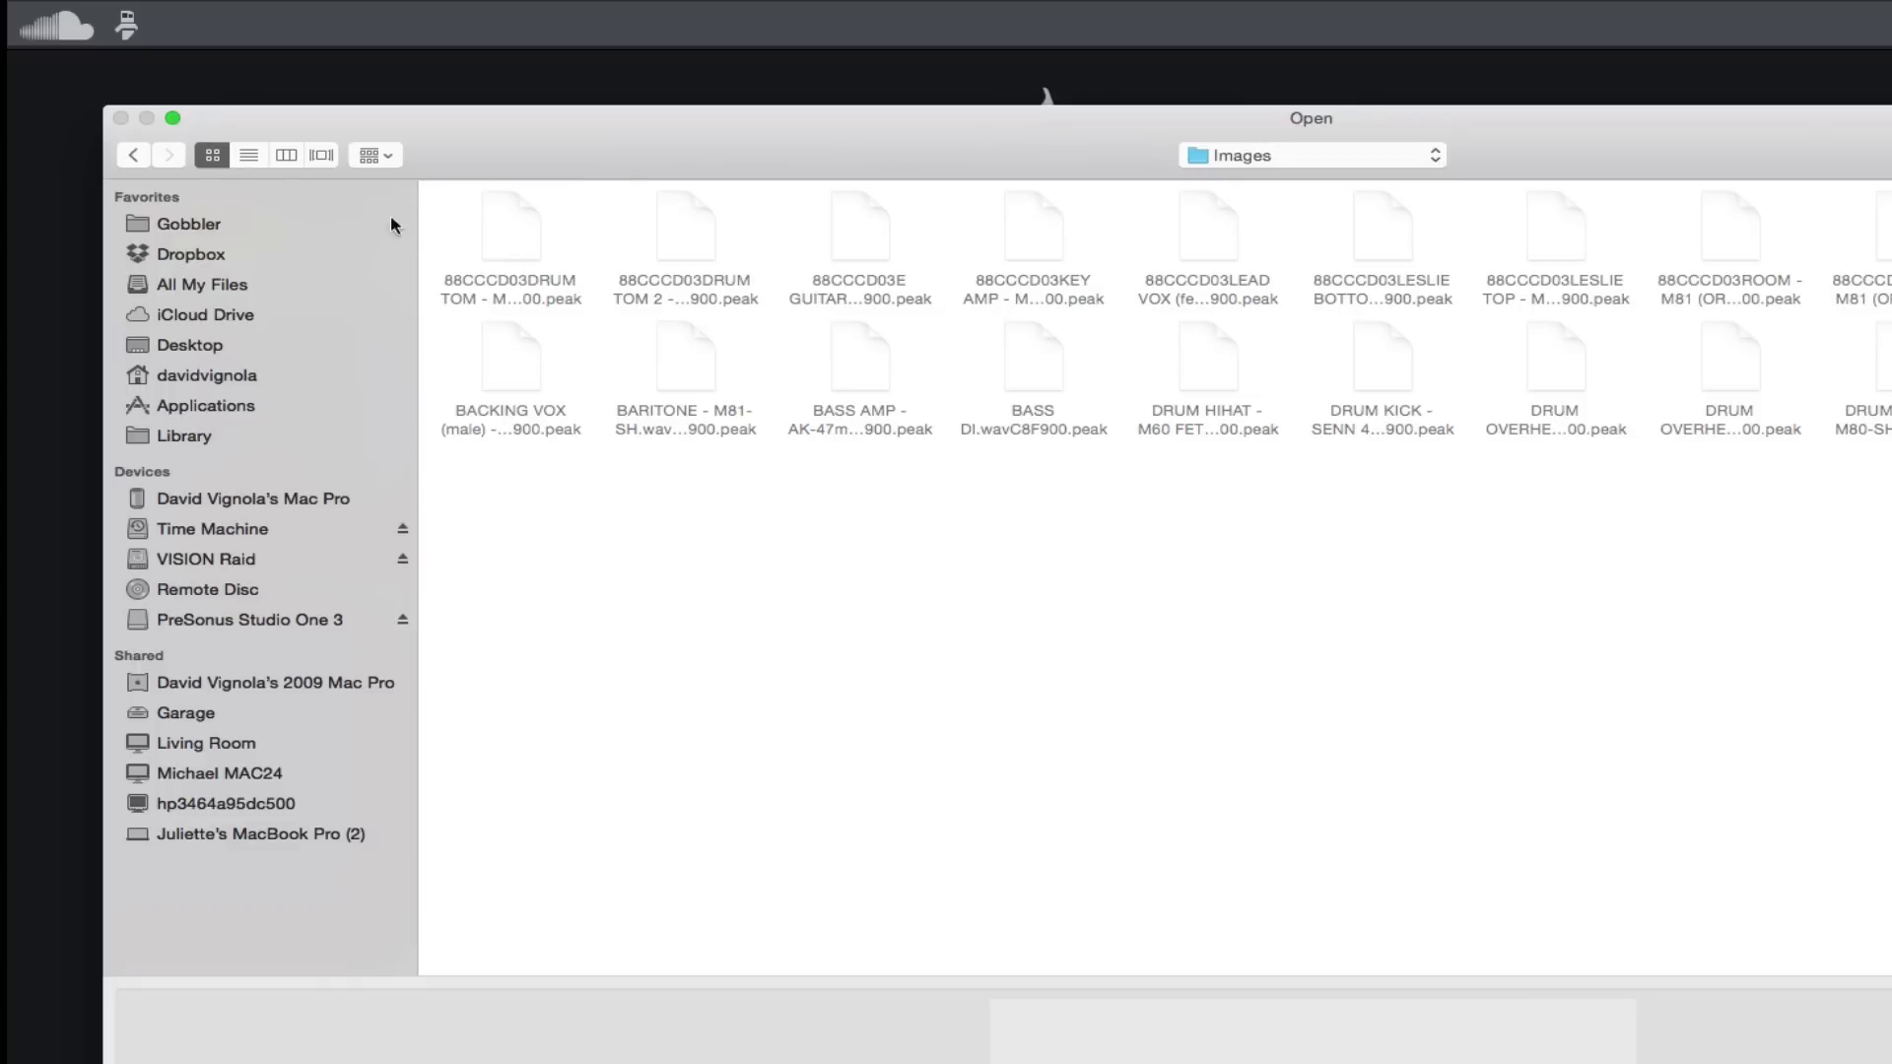
left_click(133, 155)
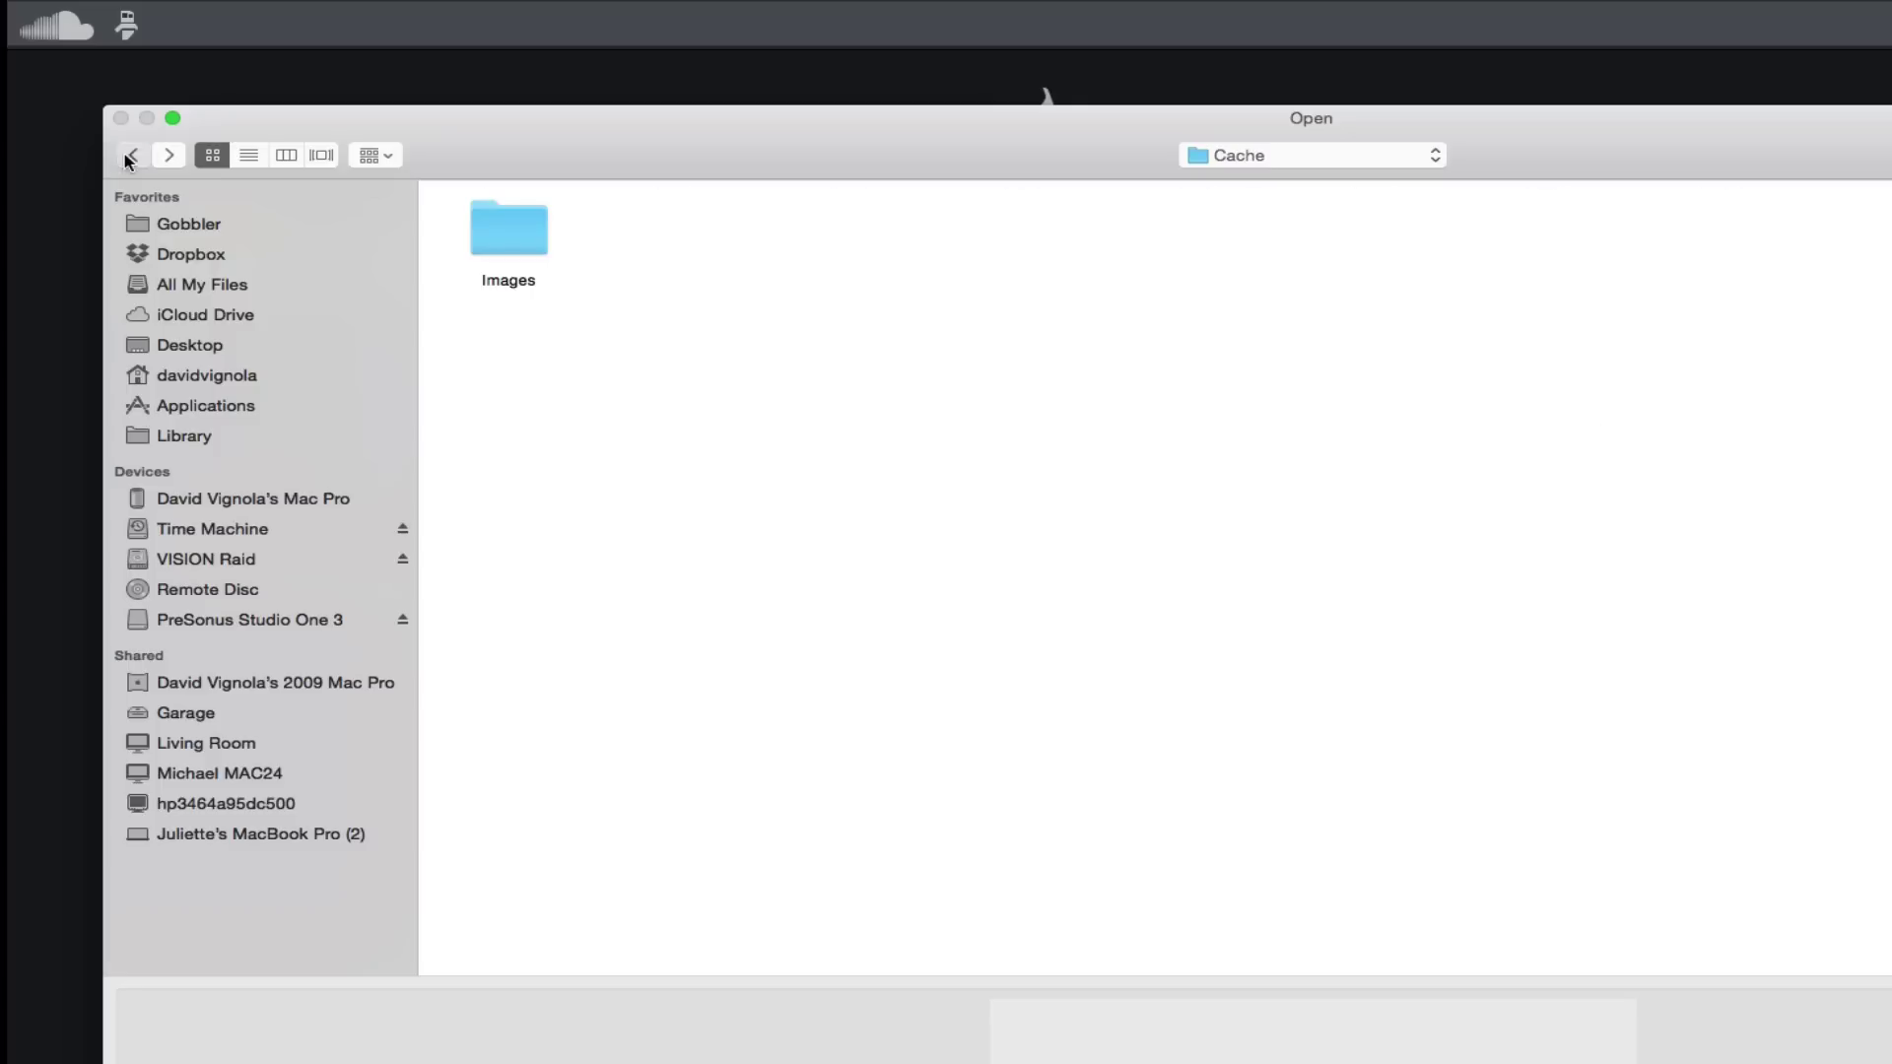
left_click(133, 155)
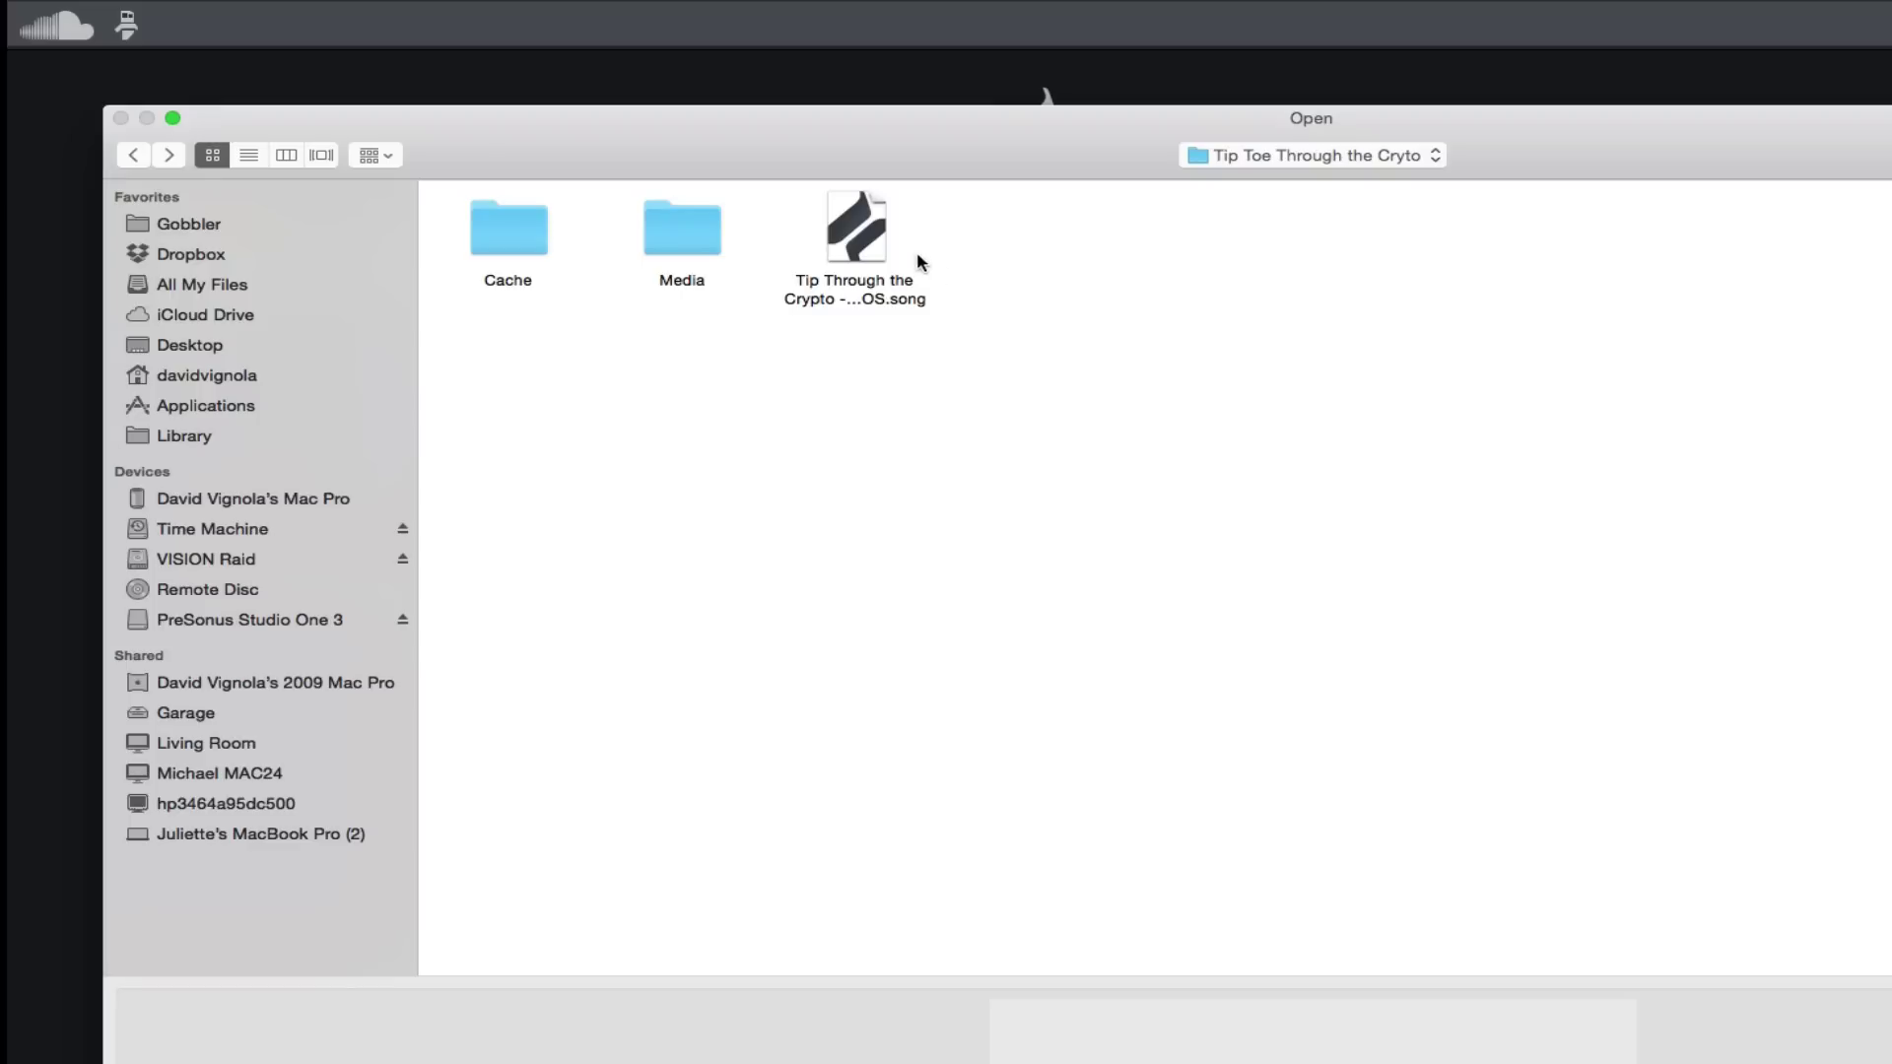
left_click_drag(853, 228, 991, 286)
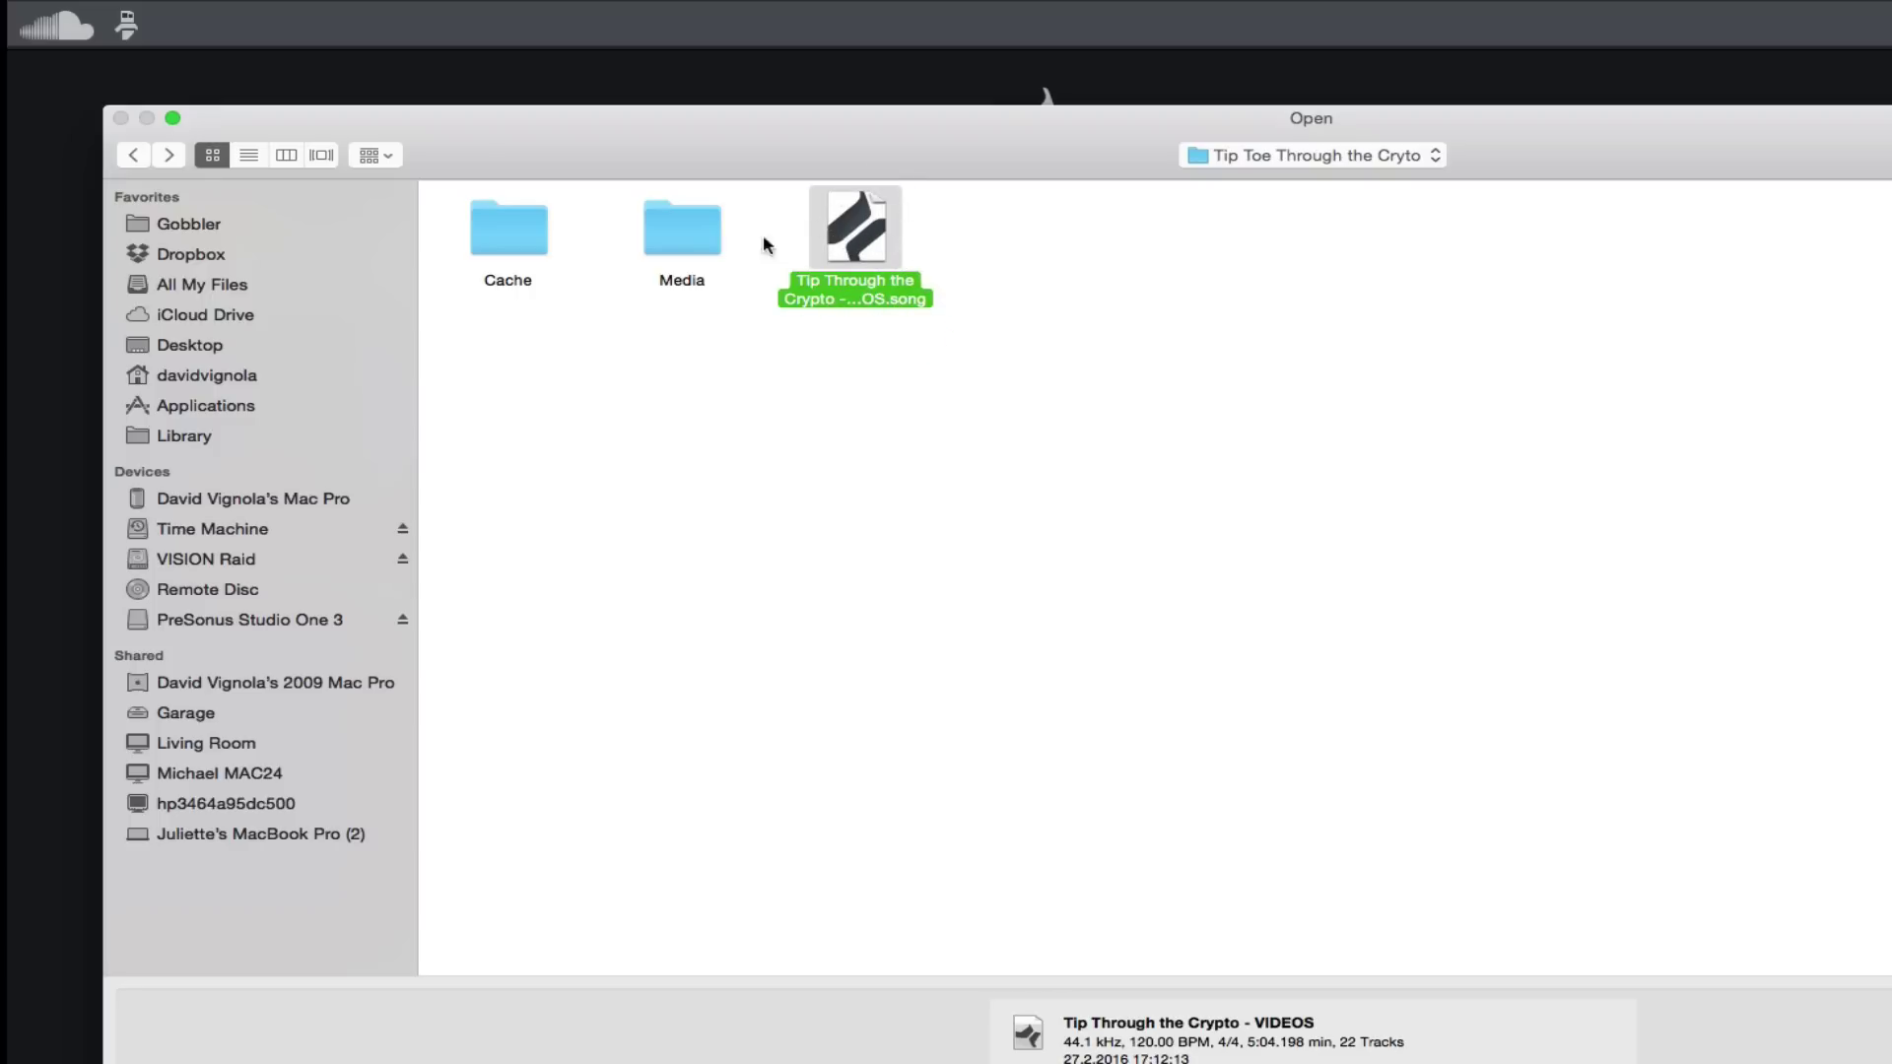
Check the wav files in the project's Media folder, then return to the project folder.
left_click(669, 214)
left_click(495, 227)
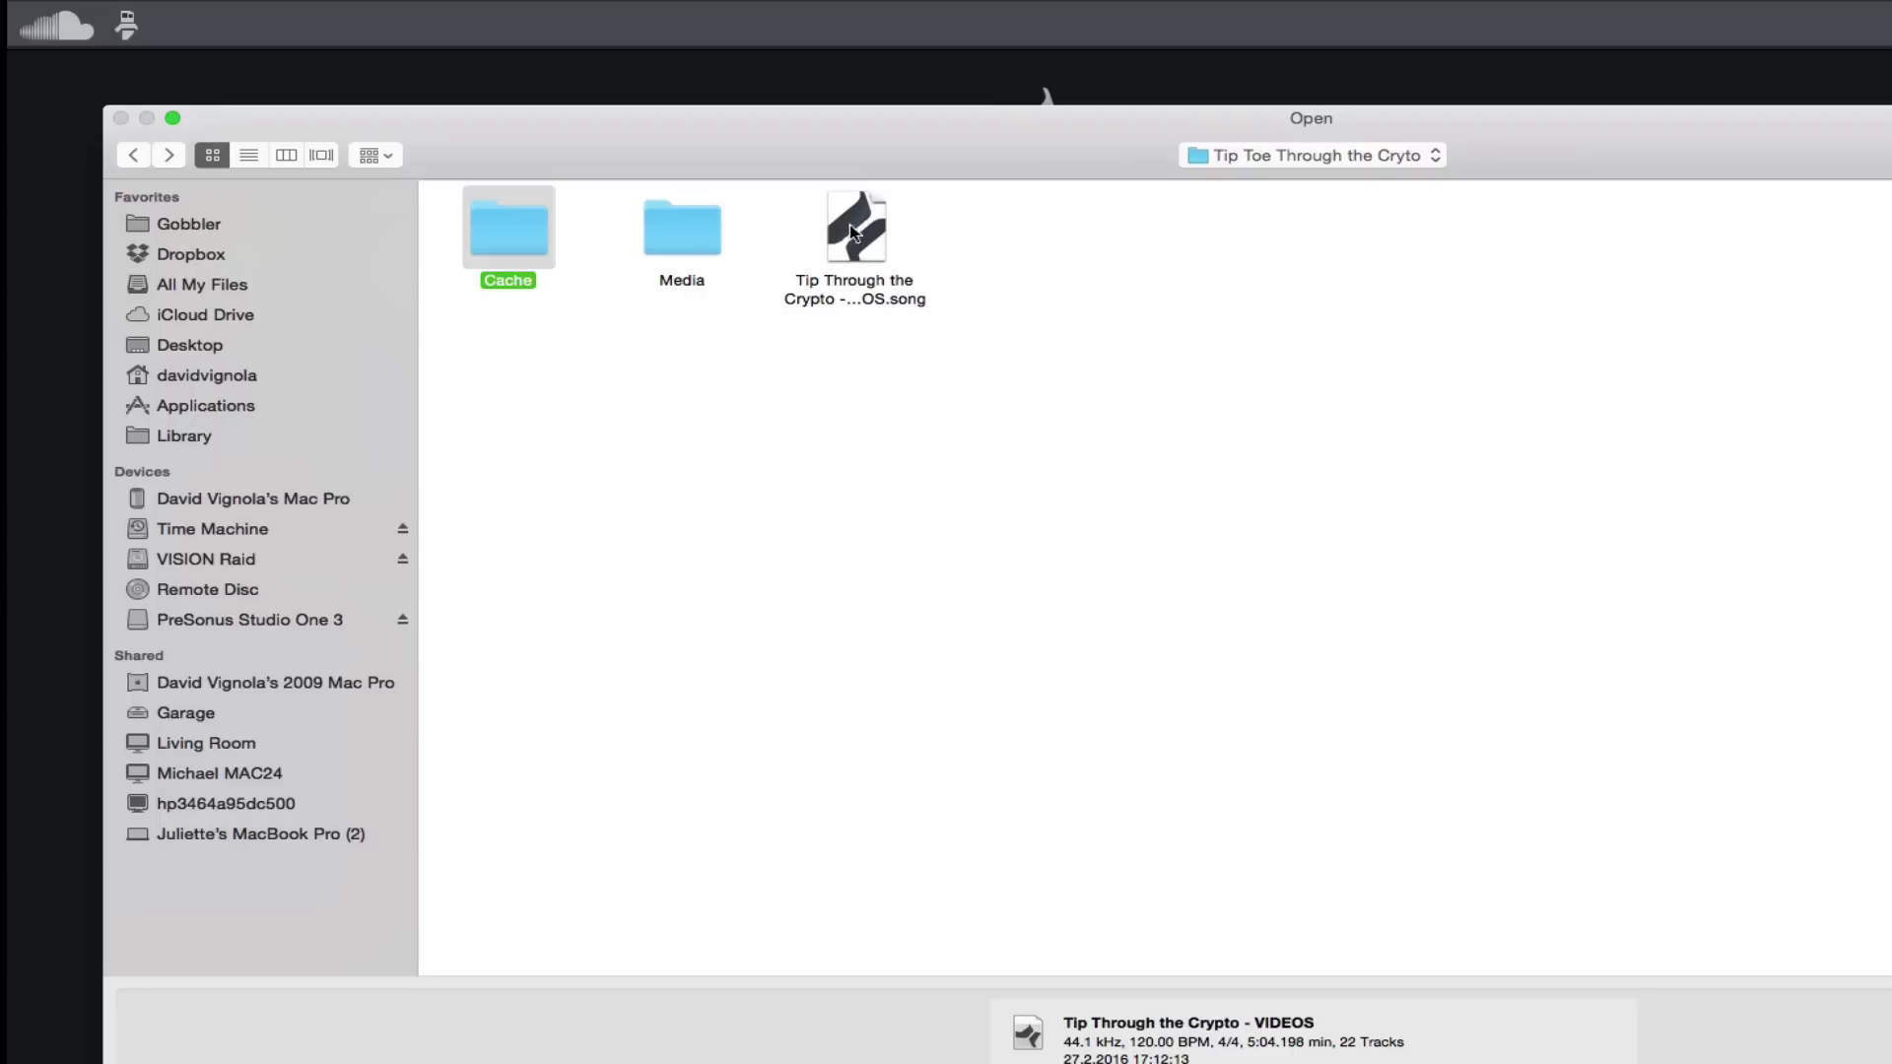
double_click(670, 227)
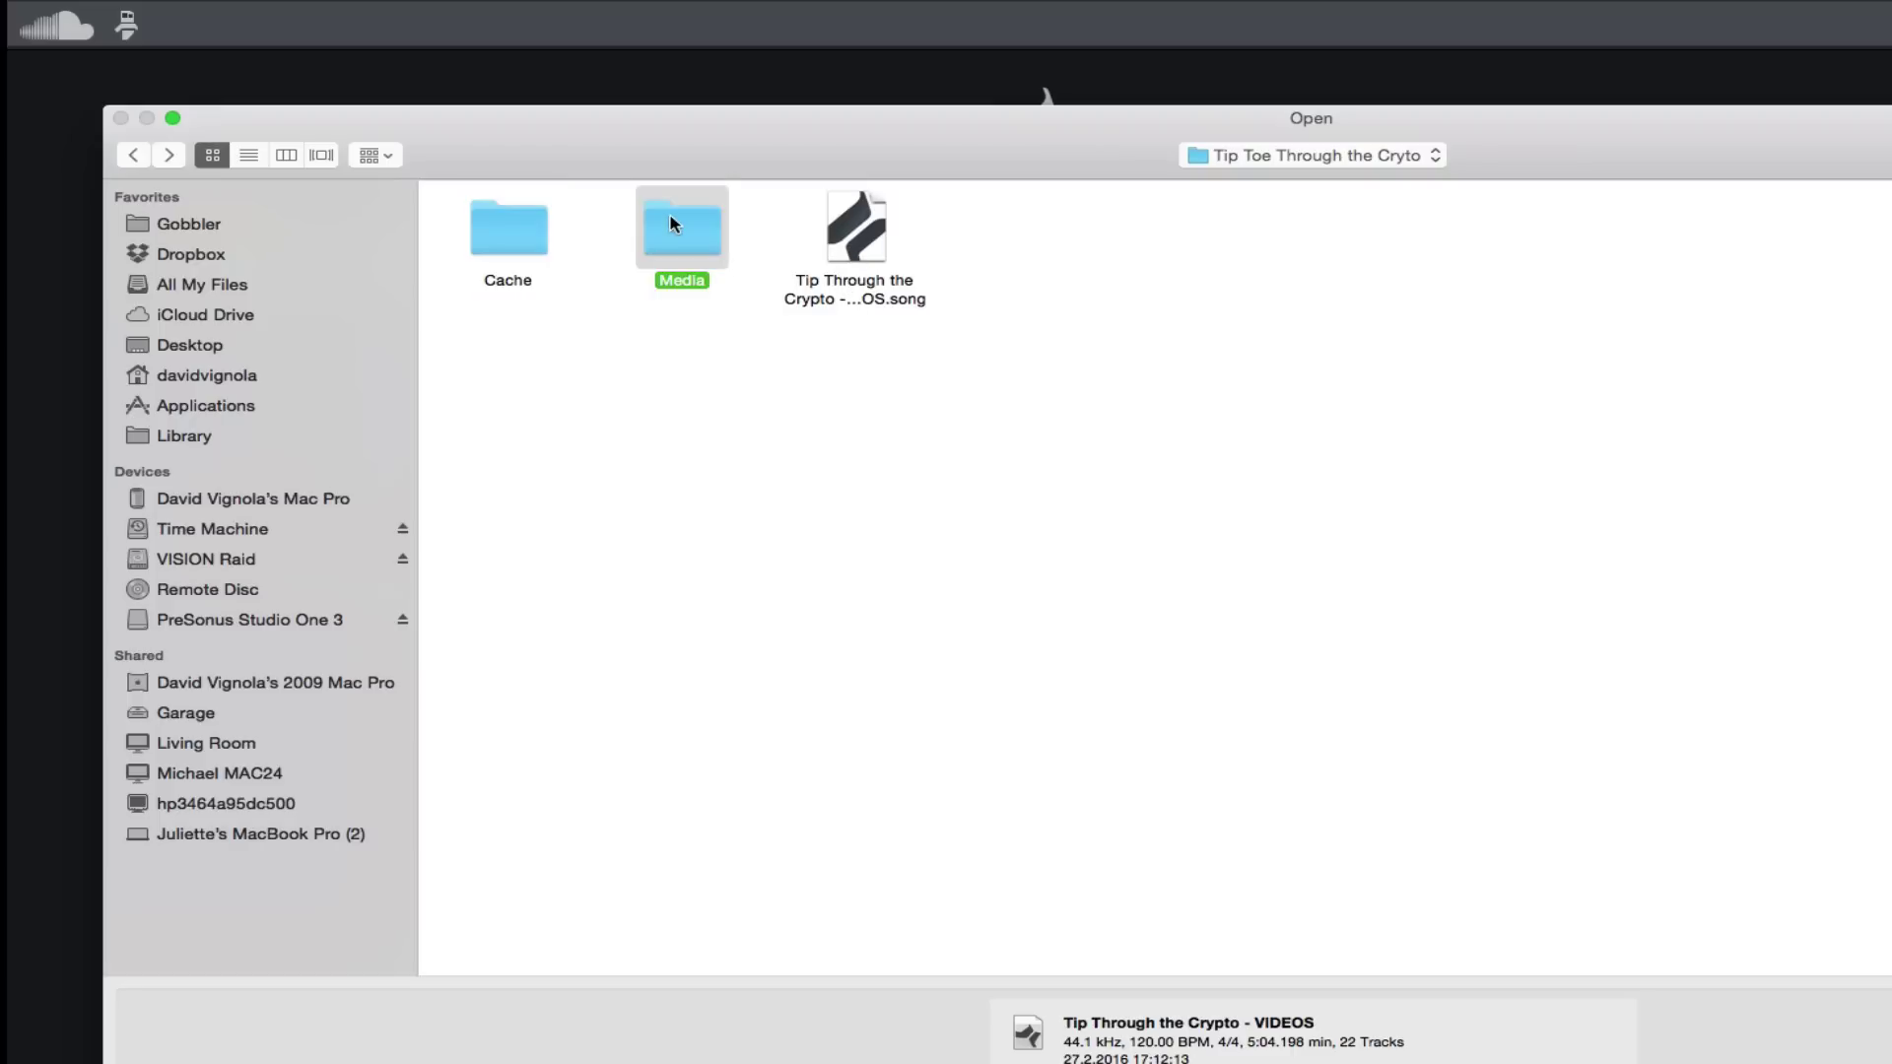
left_click(133, 155)
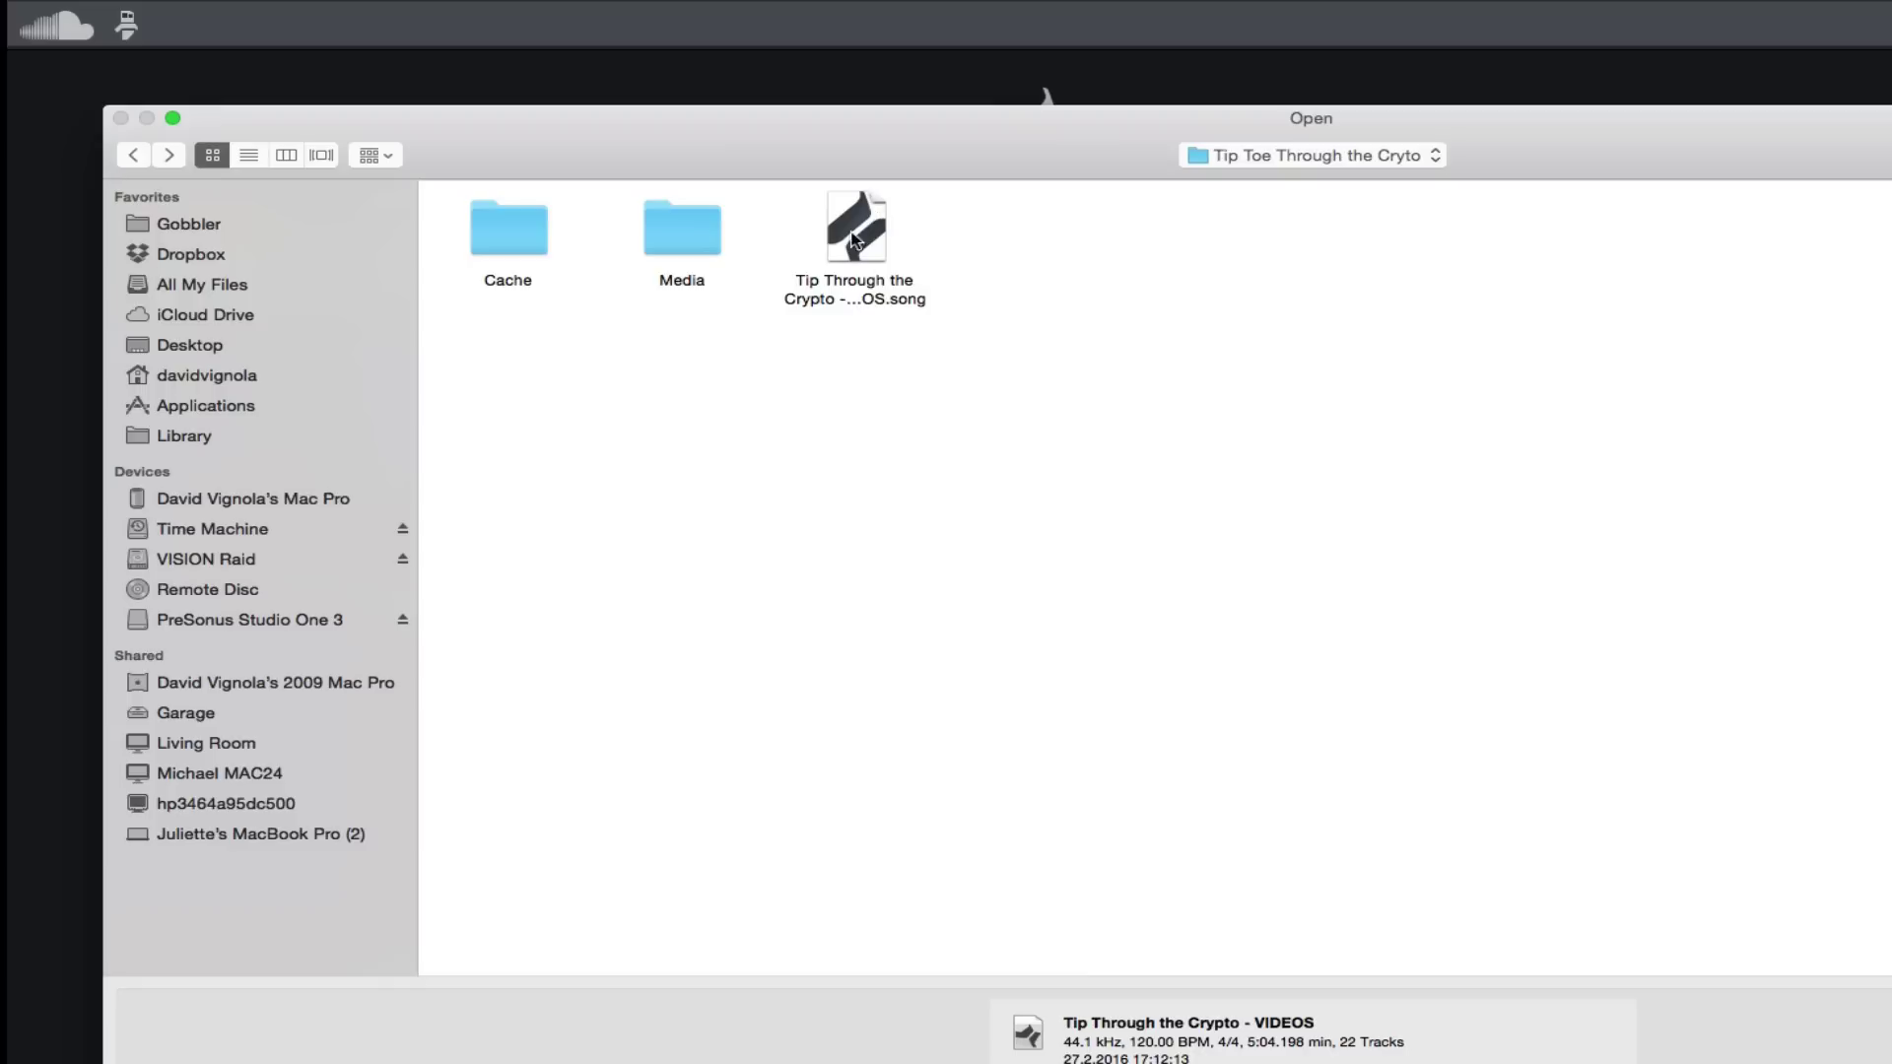
Look through Cache/Images, then load the Tip Through the Crypto - VIDEOS song.
double_click(485, 233)
double_click(483, 237)
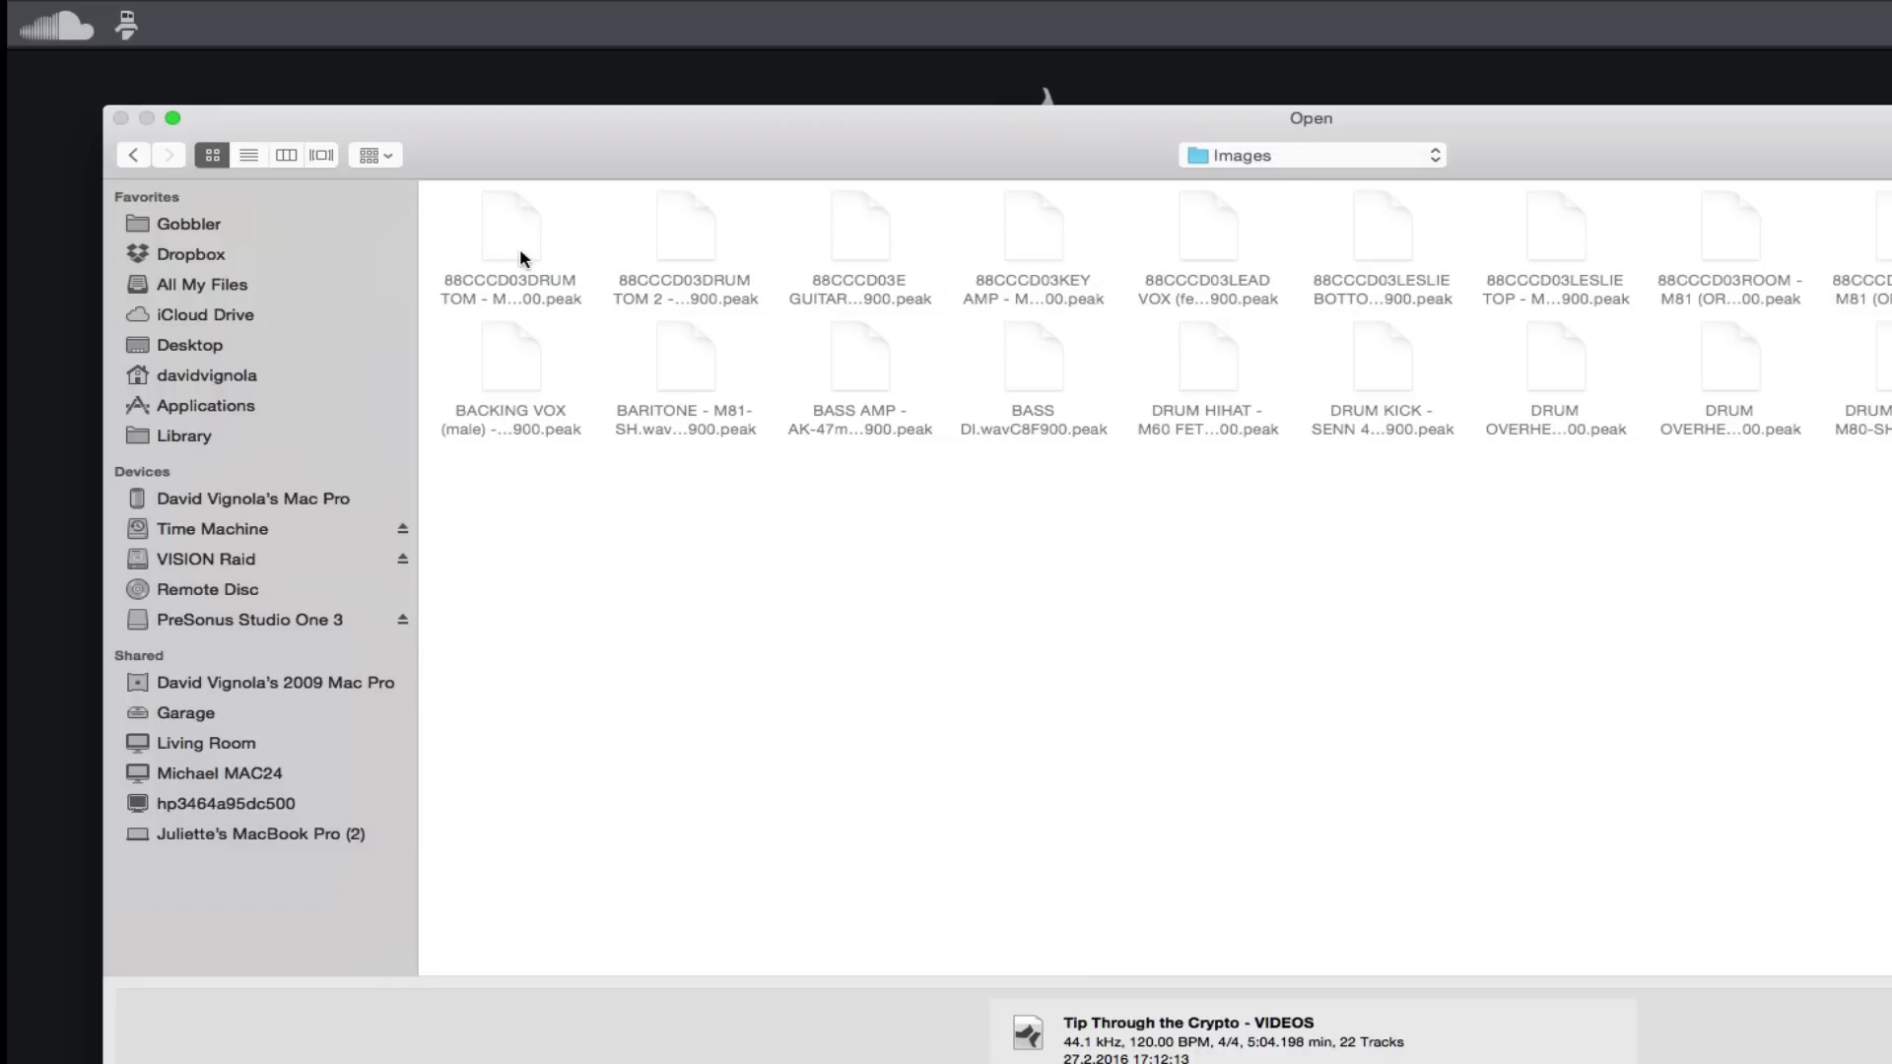
left_click(134, 158)
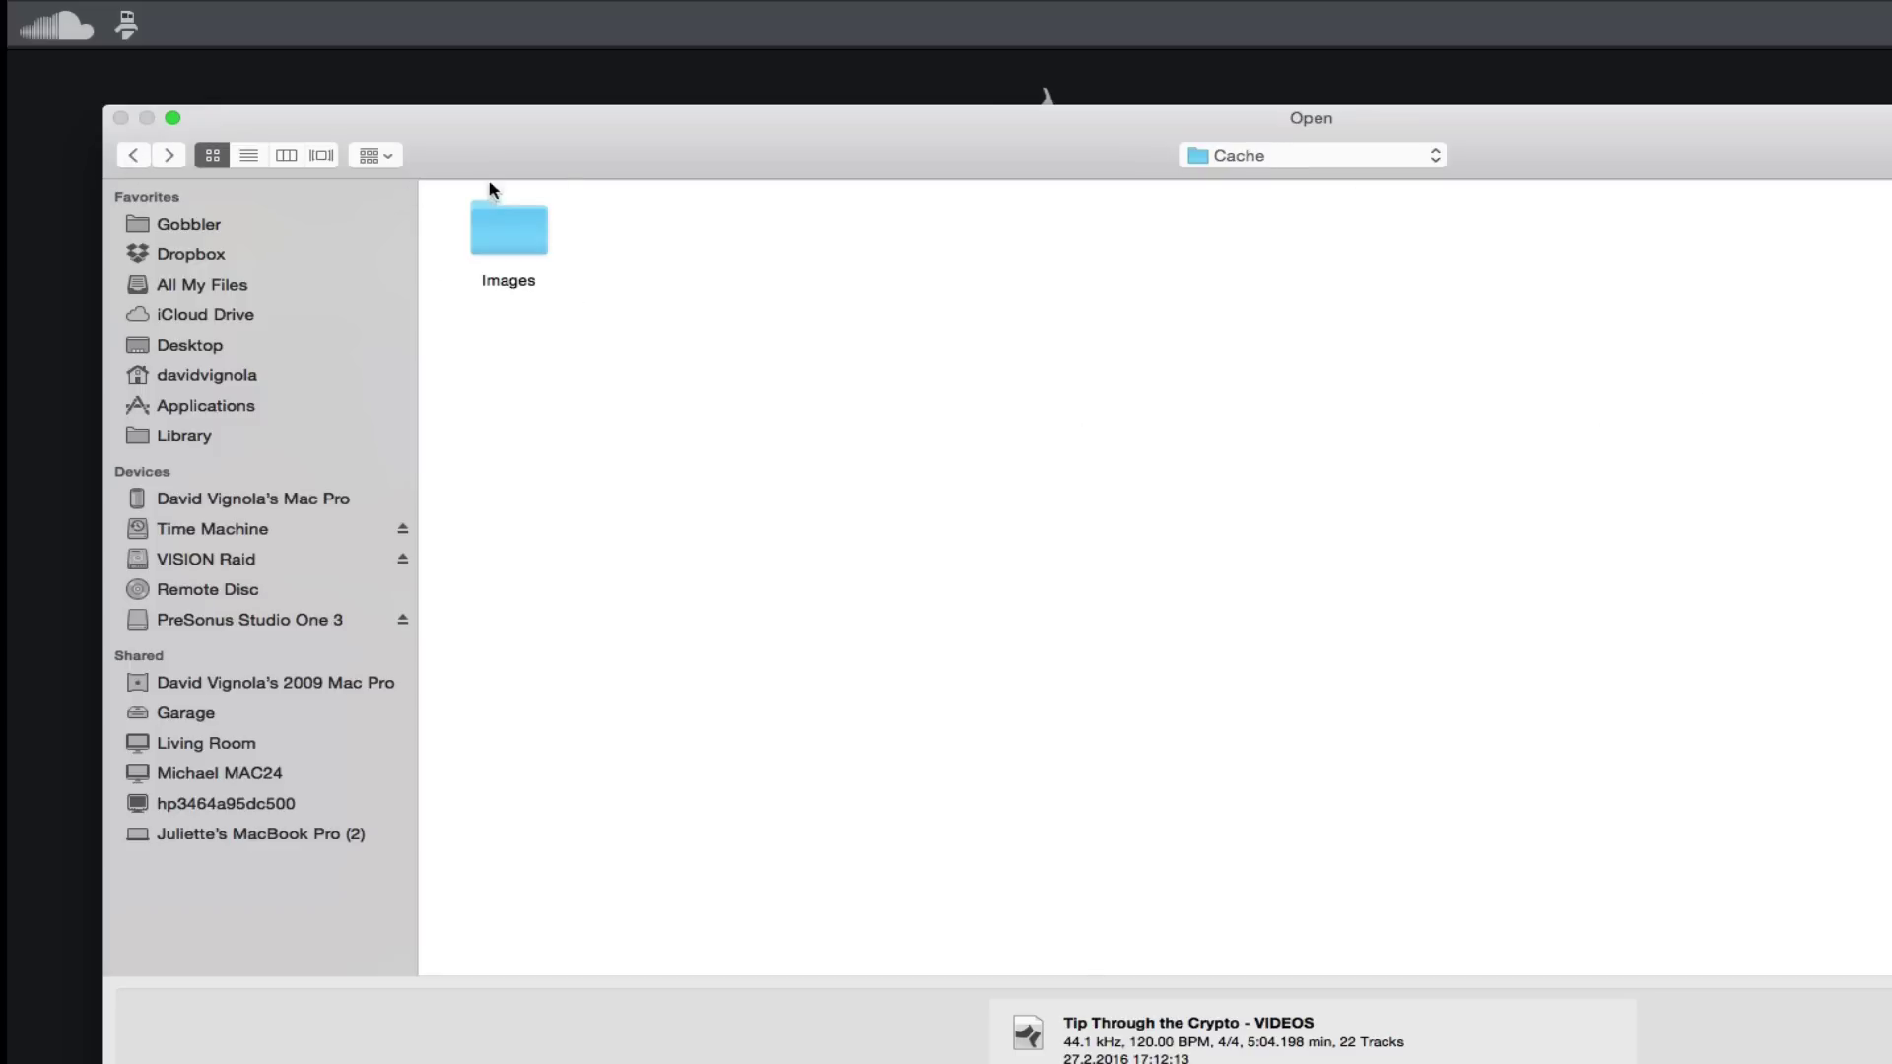
left_click(133, 158)
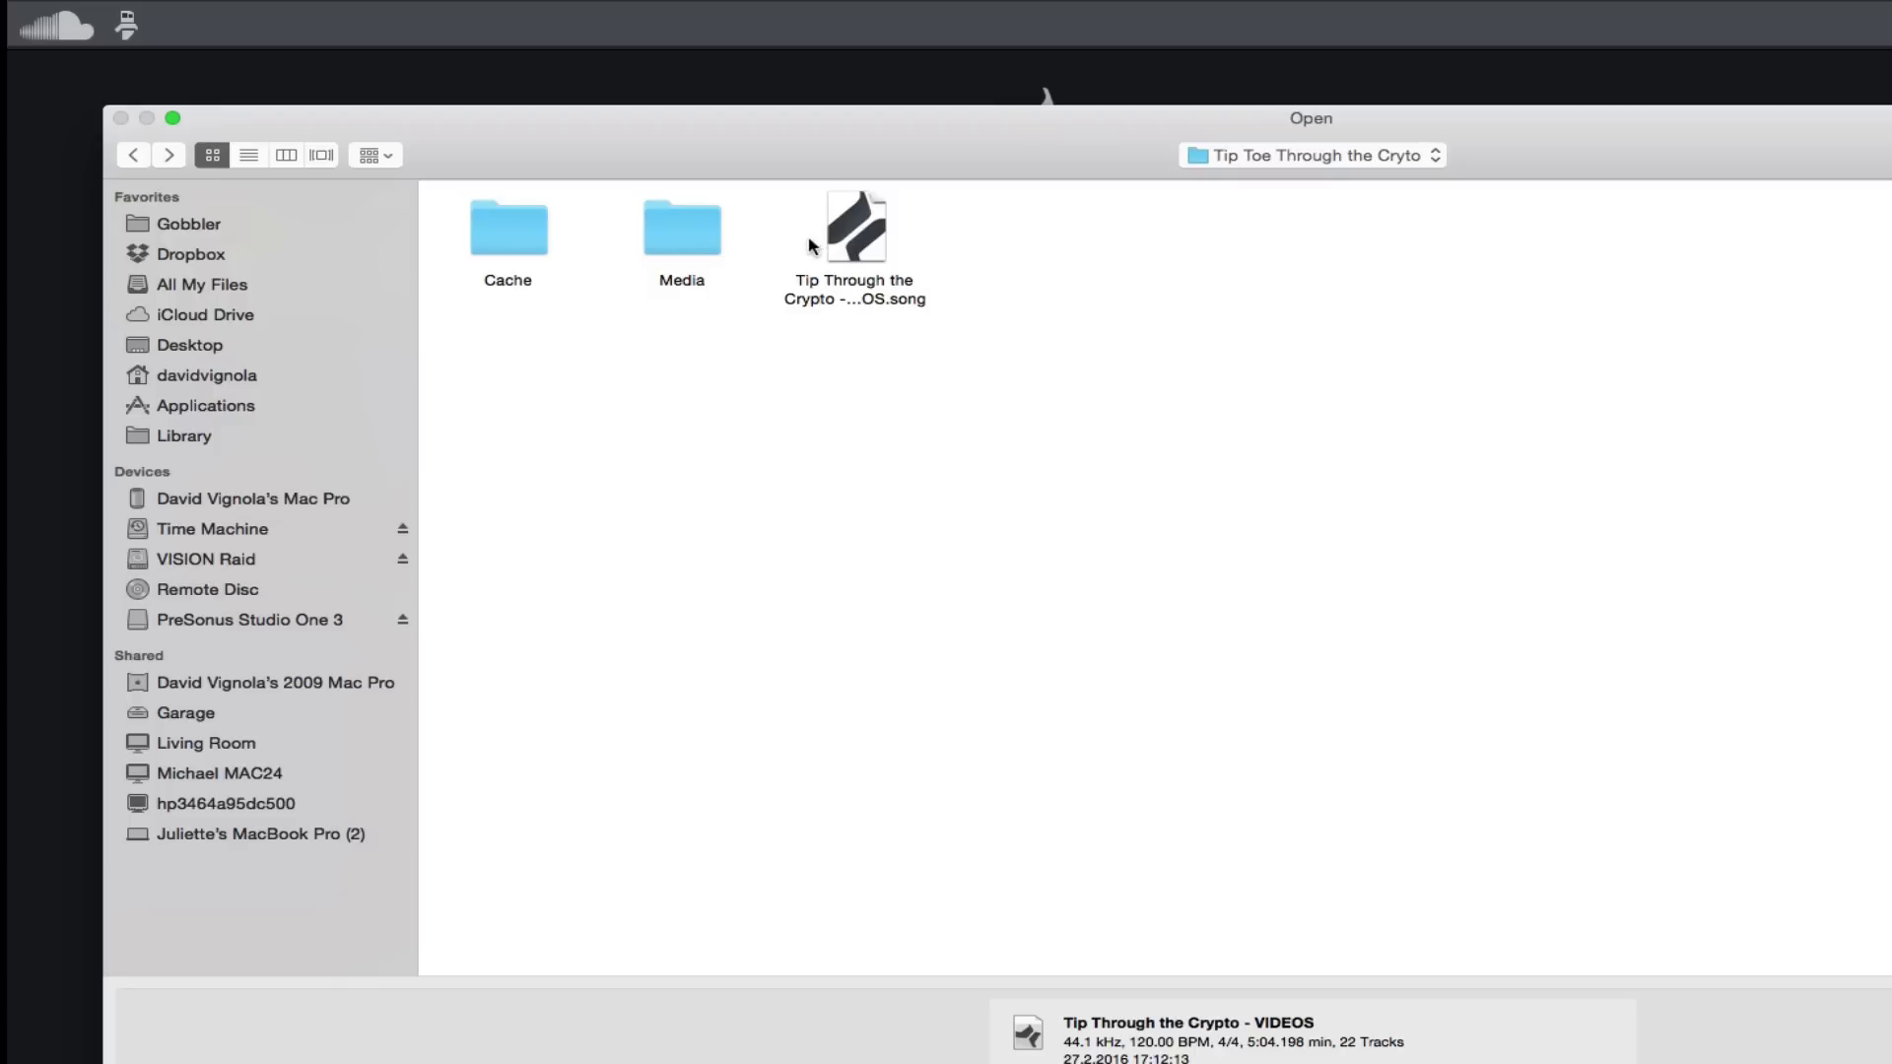
double_click(855, 237)
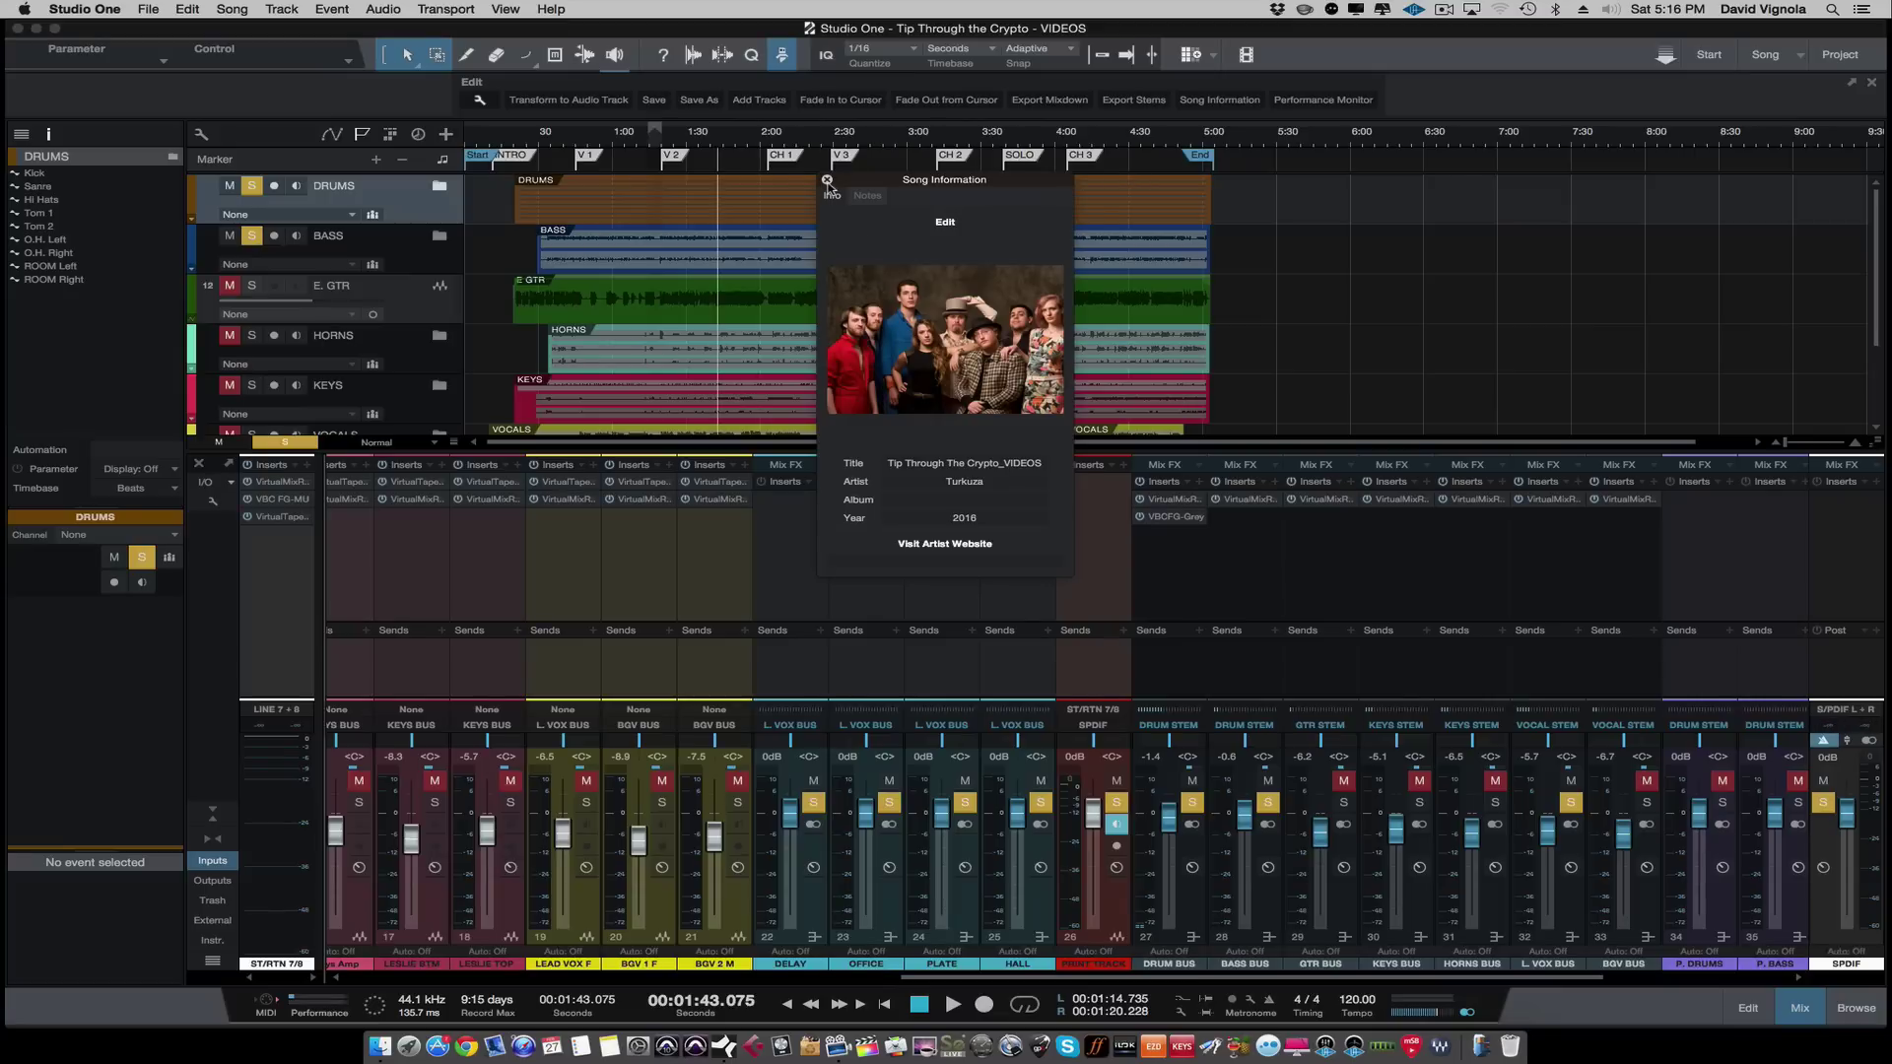
Close the Song Information popup over the loaded Tip Through the Crypto song.
left_click(827, 181)
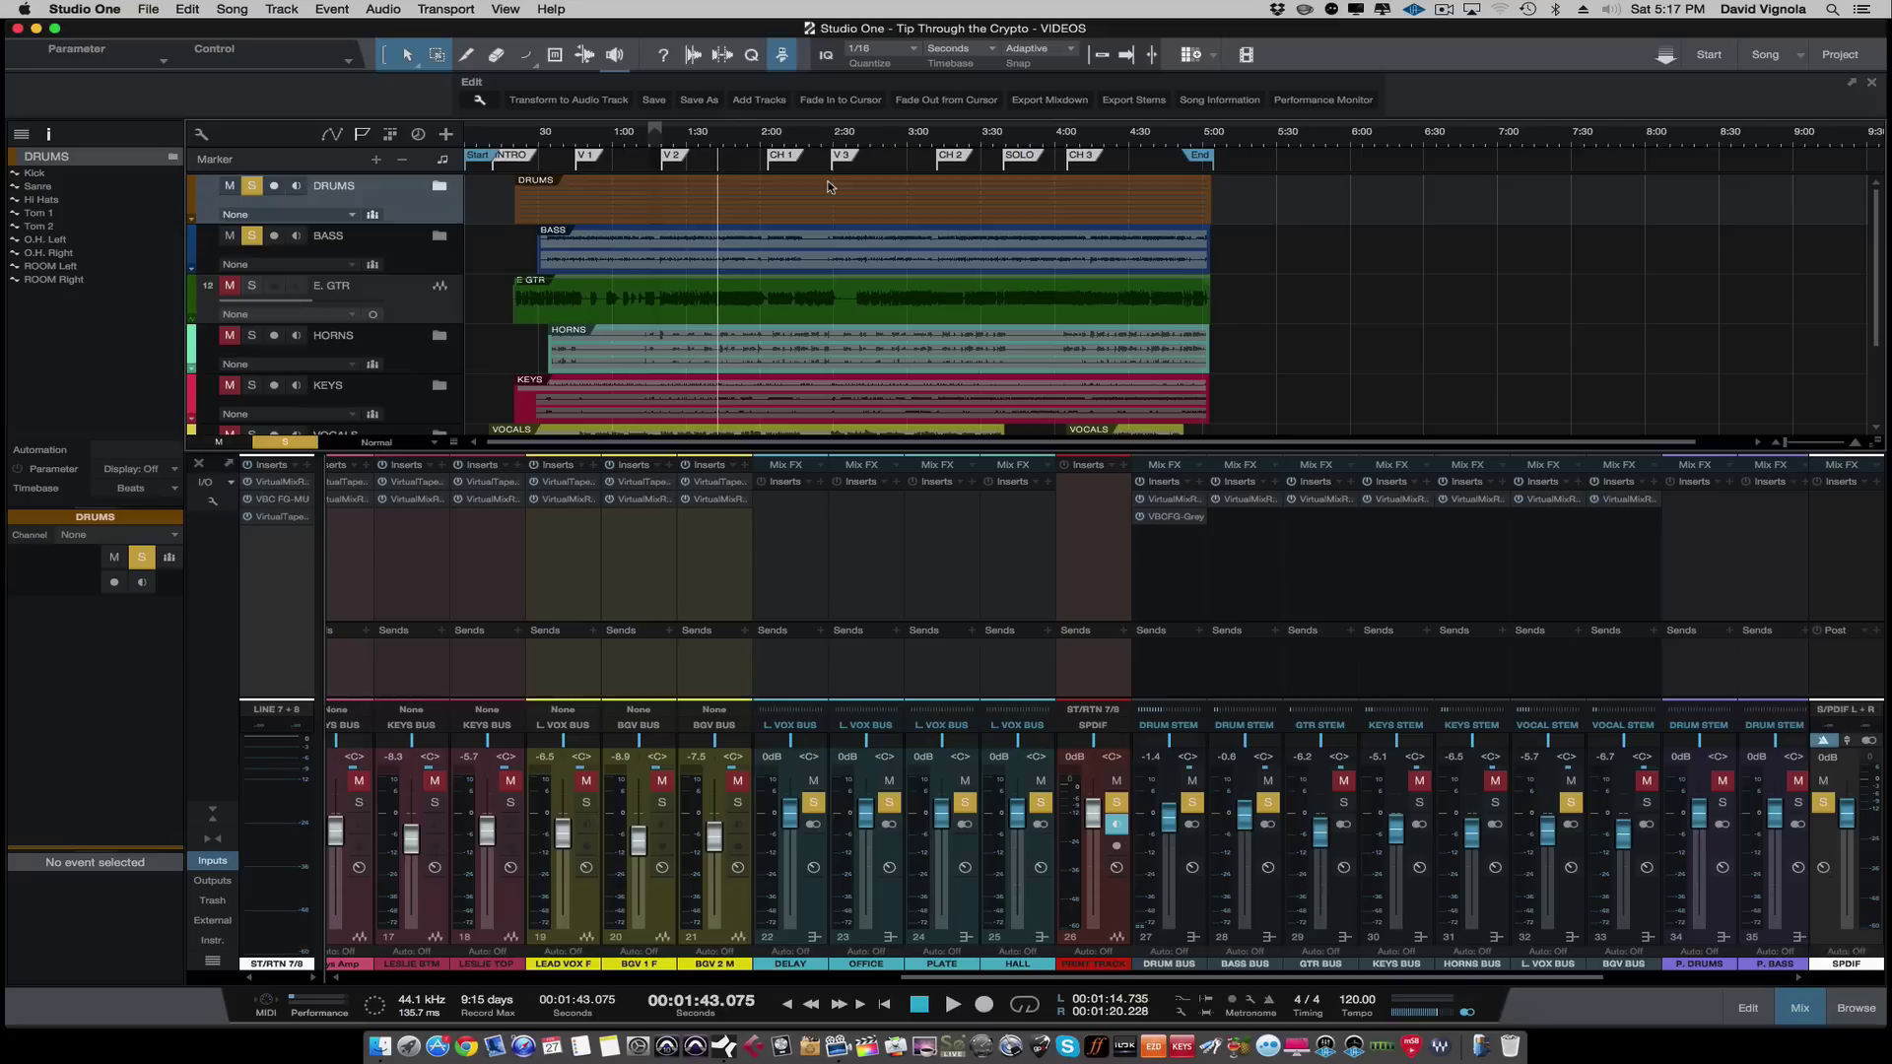
Using Save to New Folder, create a Test folder on the VISION Raid drive.
left_click(150, 11)
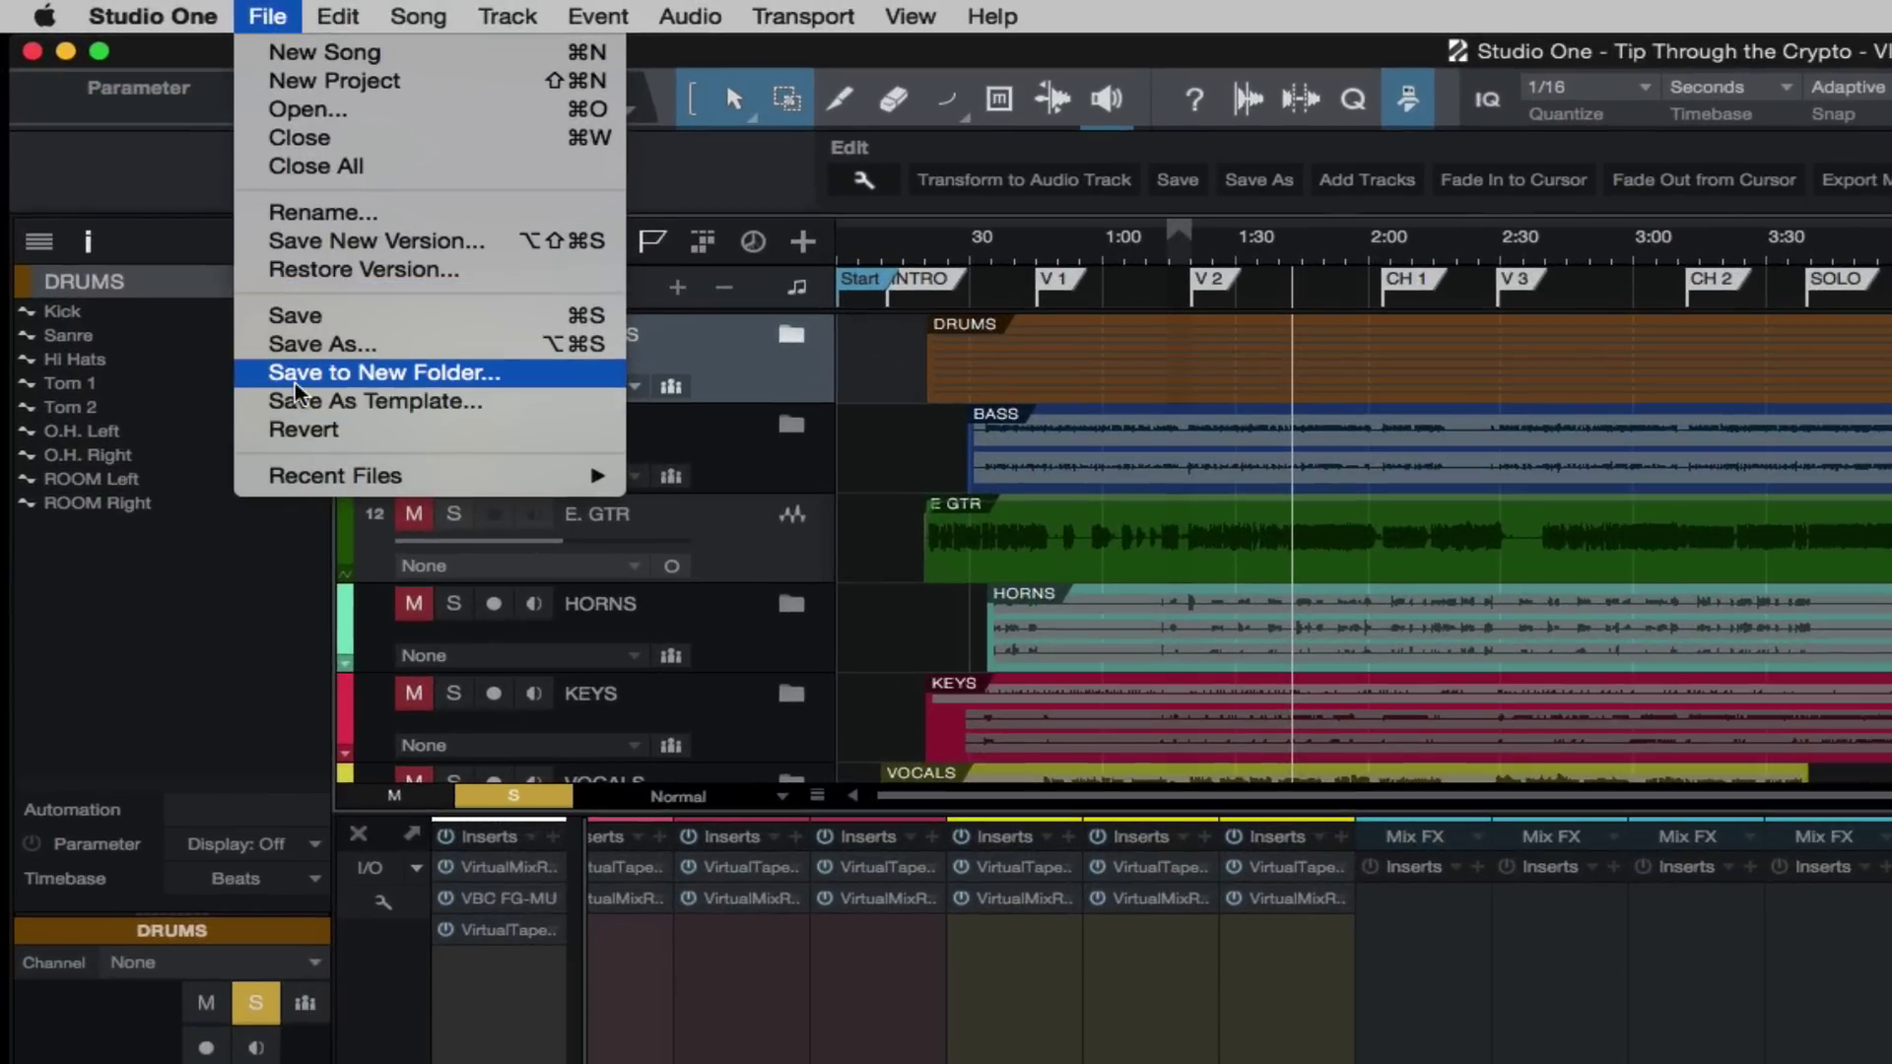
left_click(288, 374)
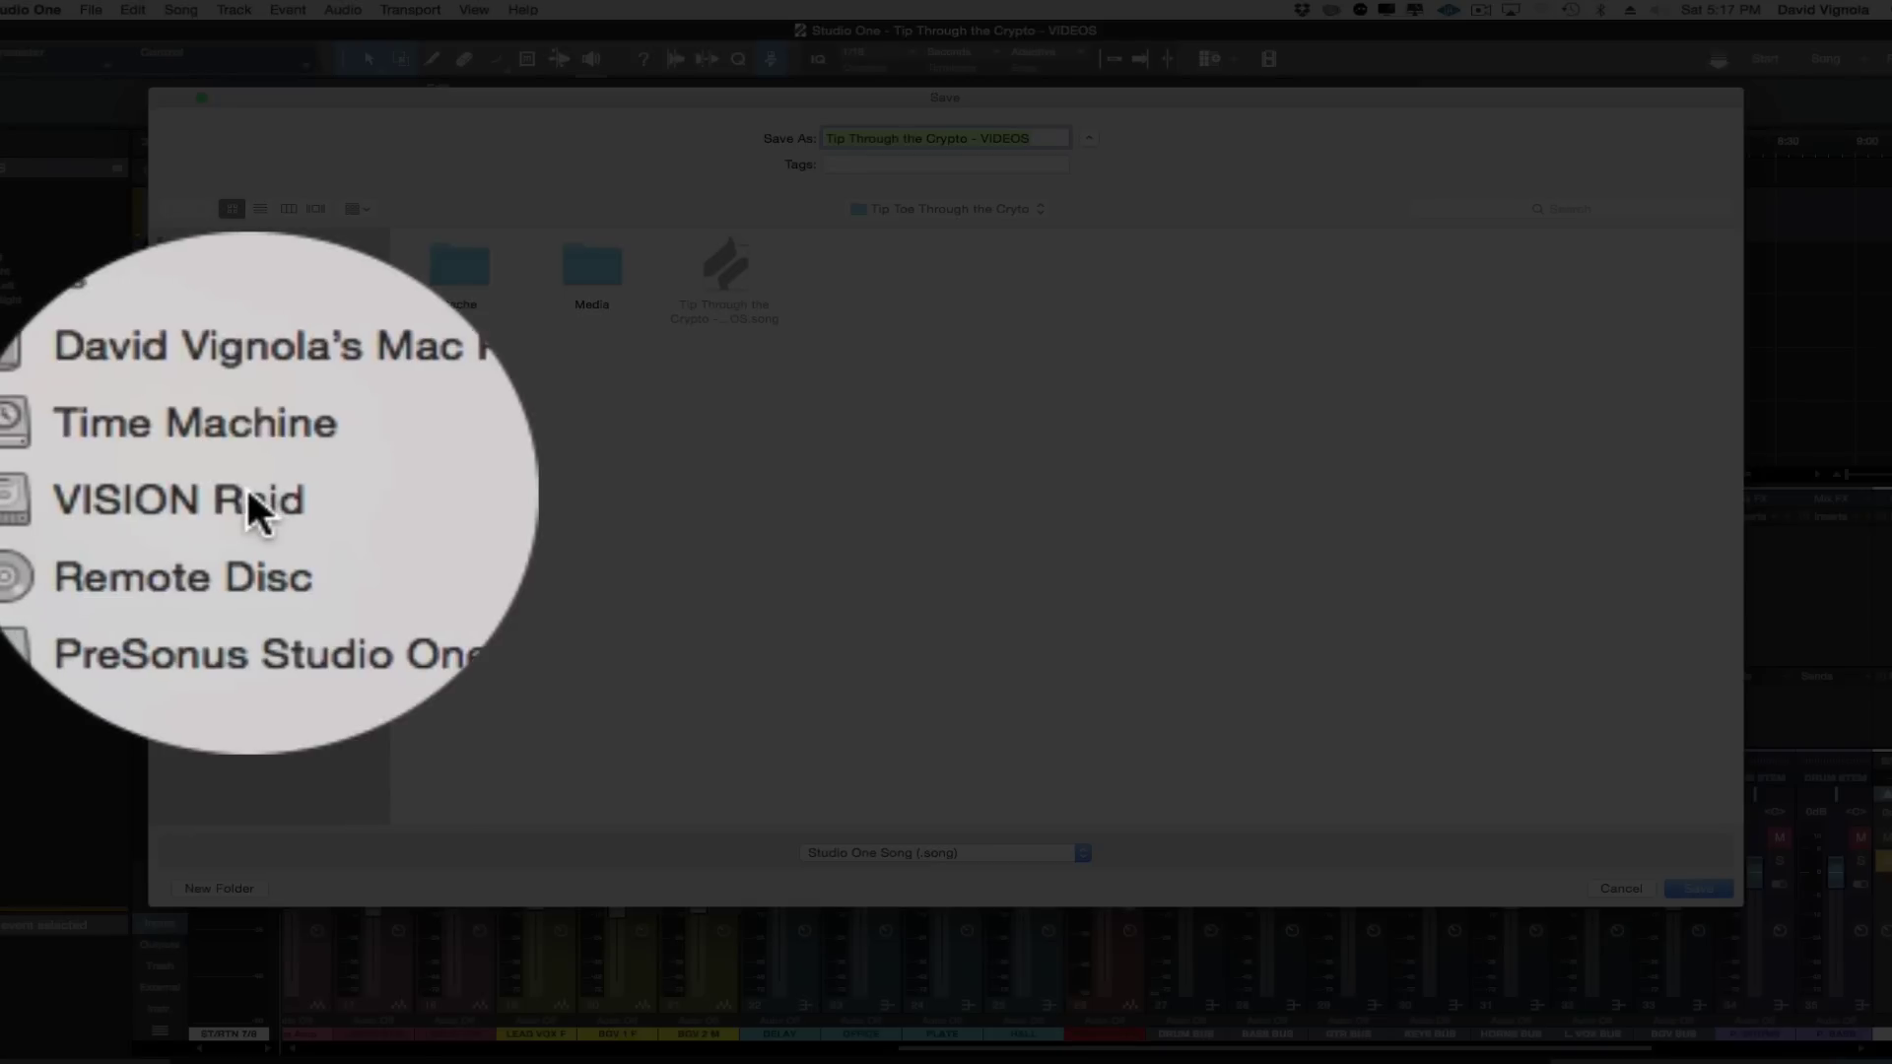
left_click(253, 496)
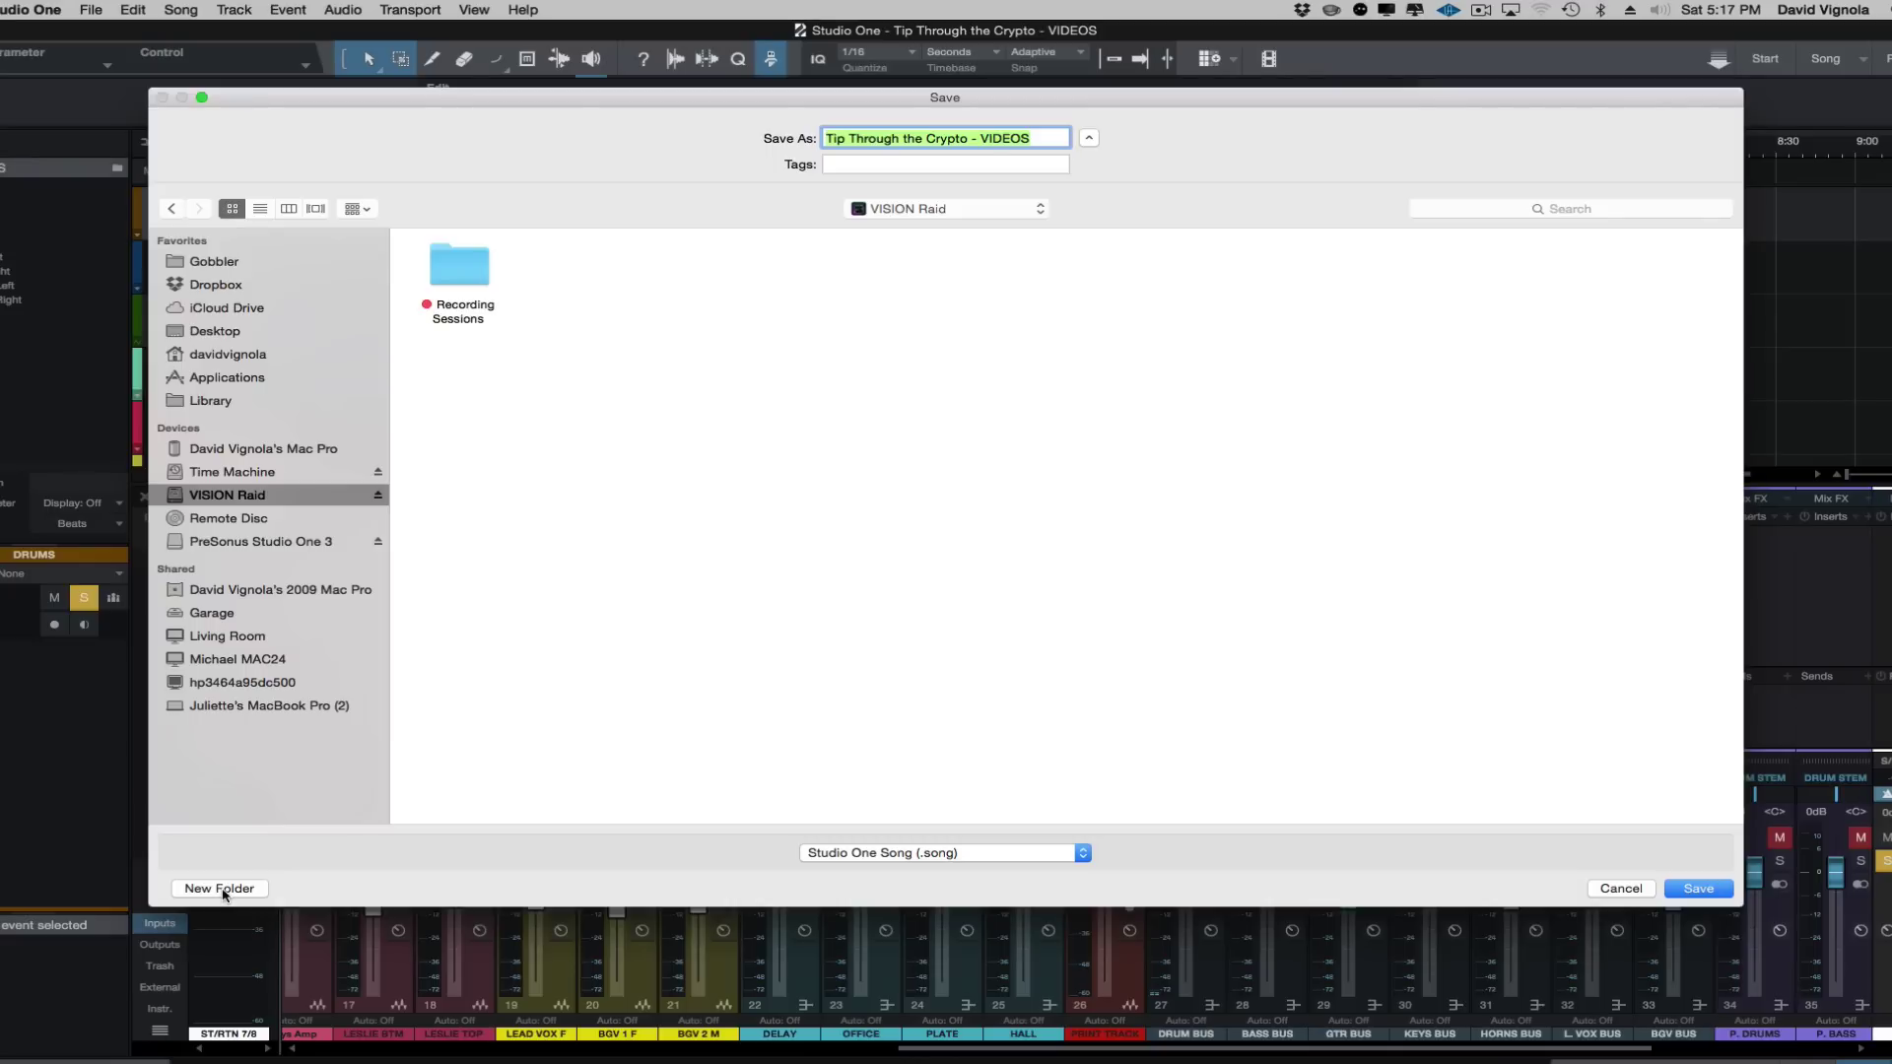
left_click(221, 890)
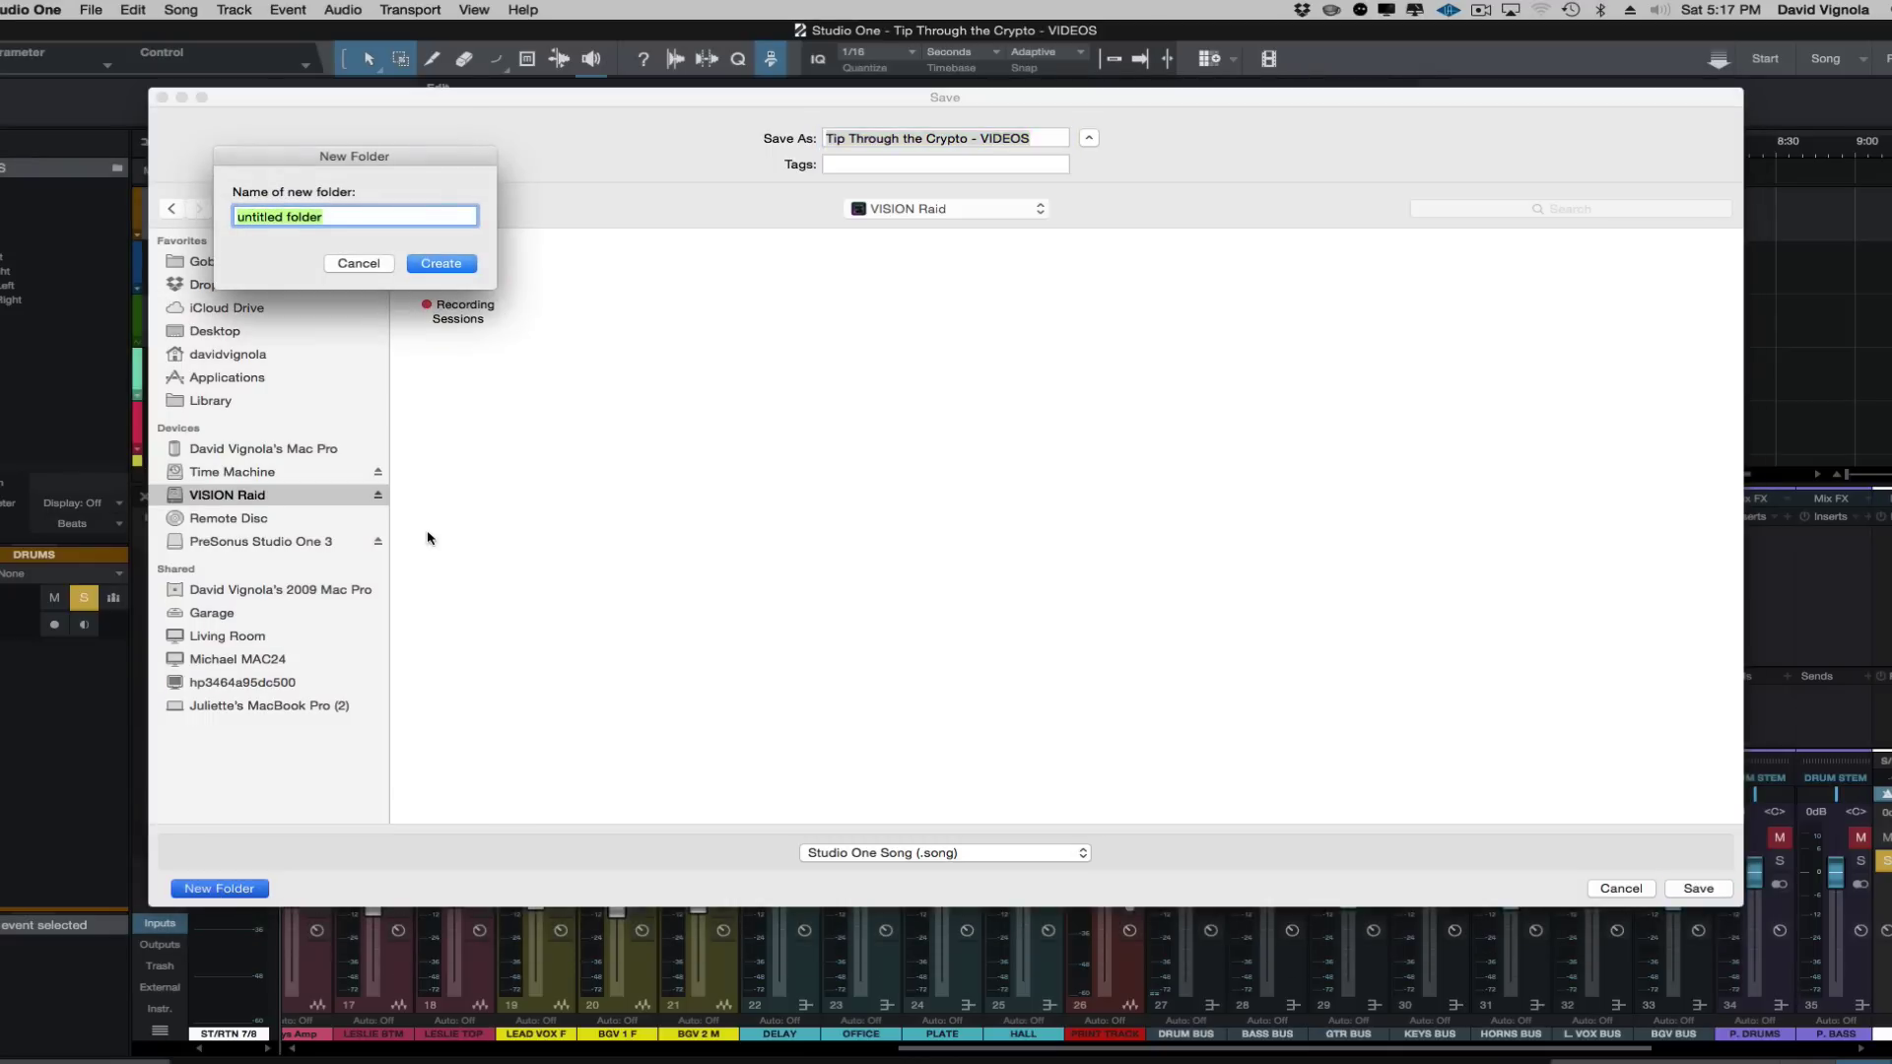
key("BackSpace")
type("Test")
key("Return")
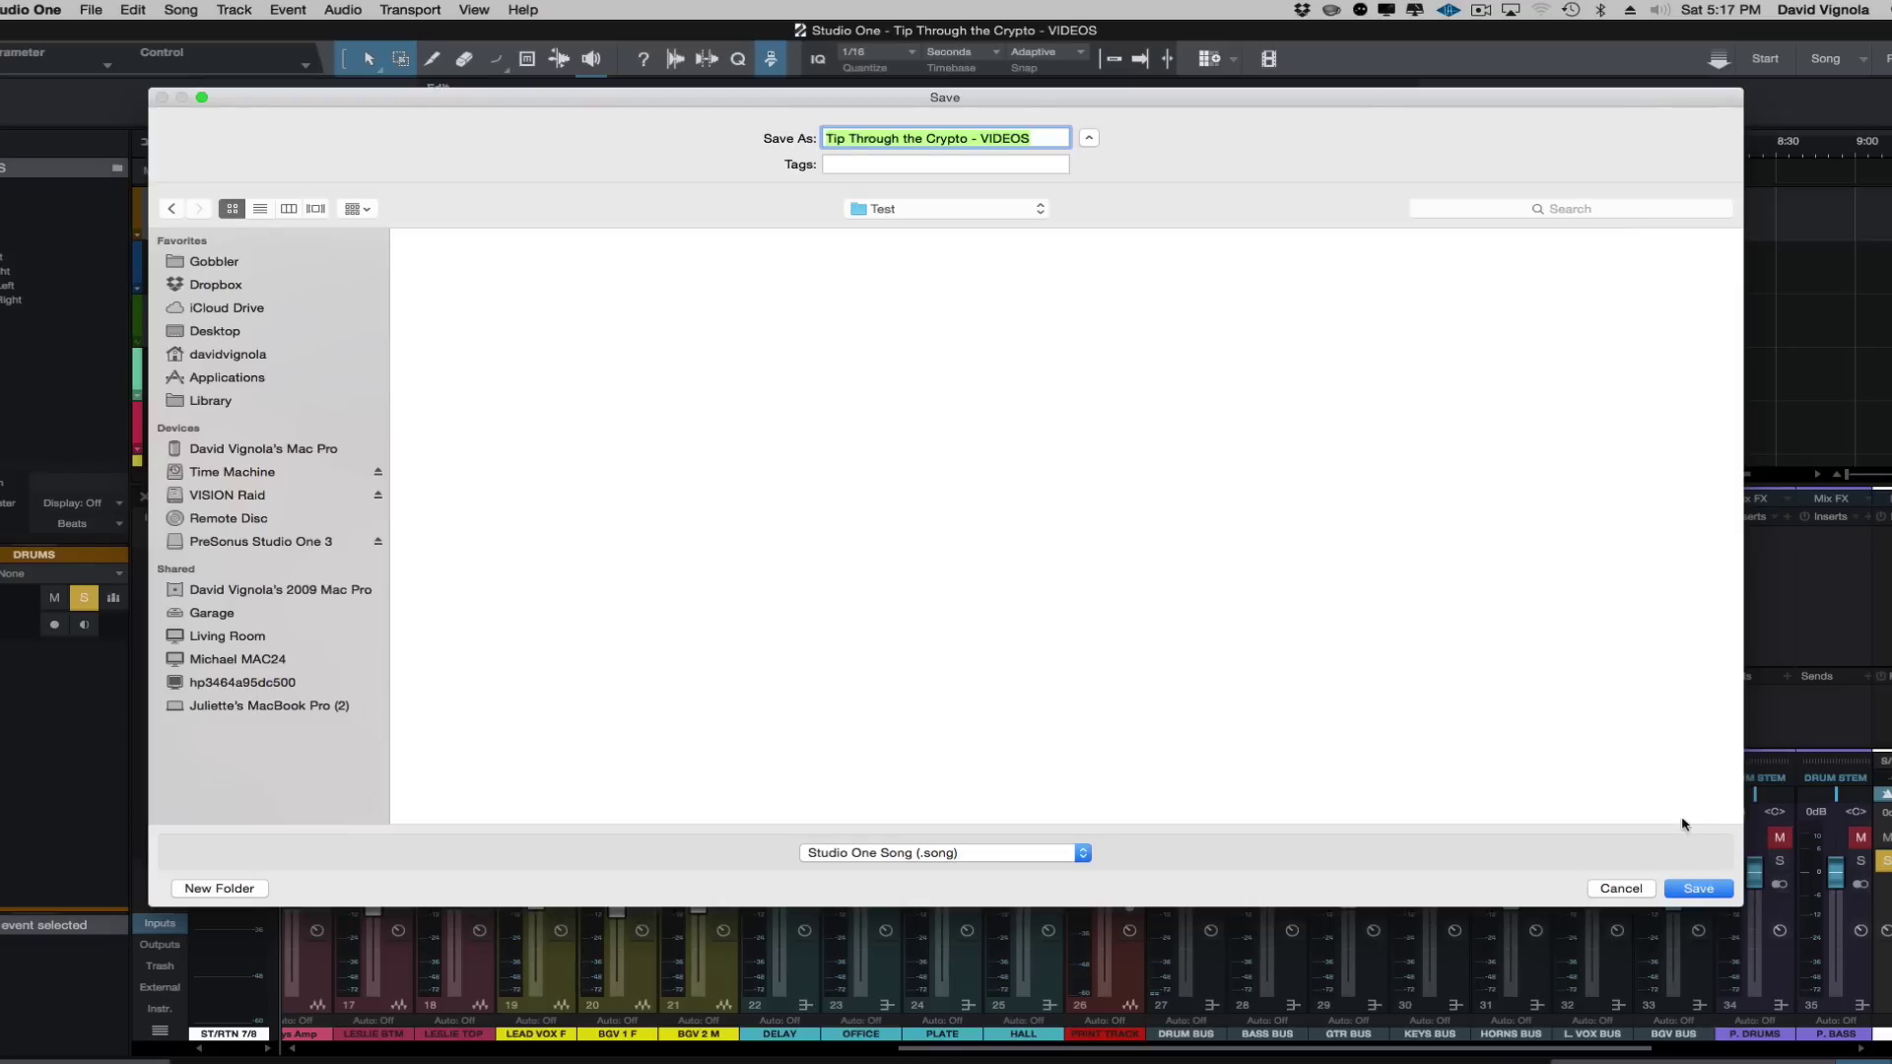
Save the song and its files into Test, then close the song.
left_click(1685, 888)
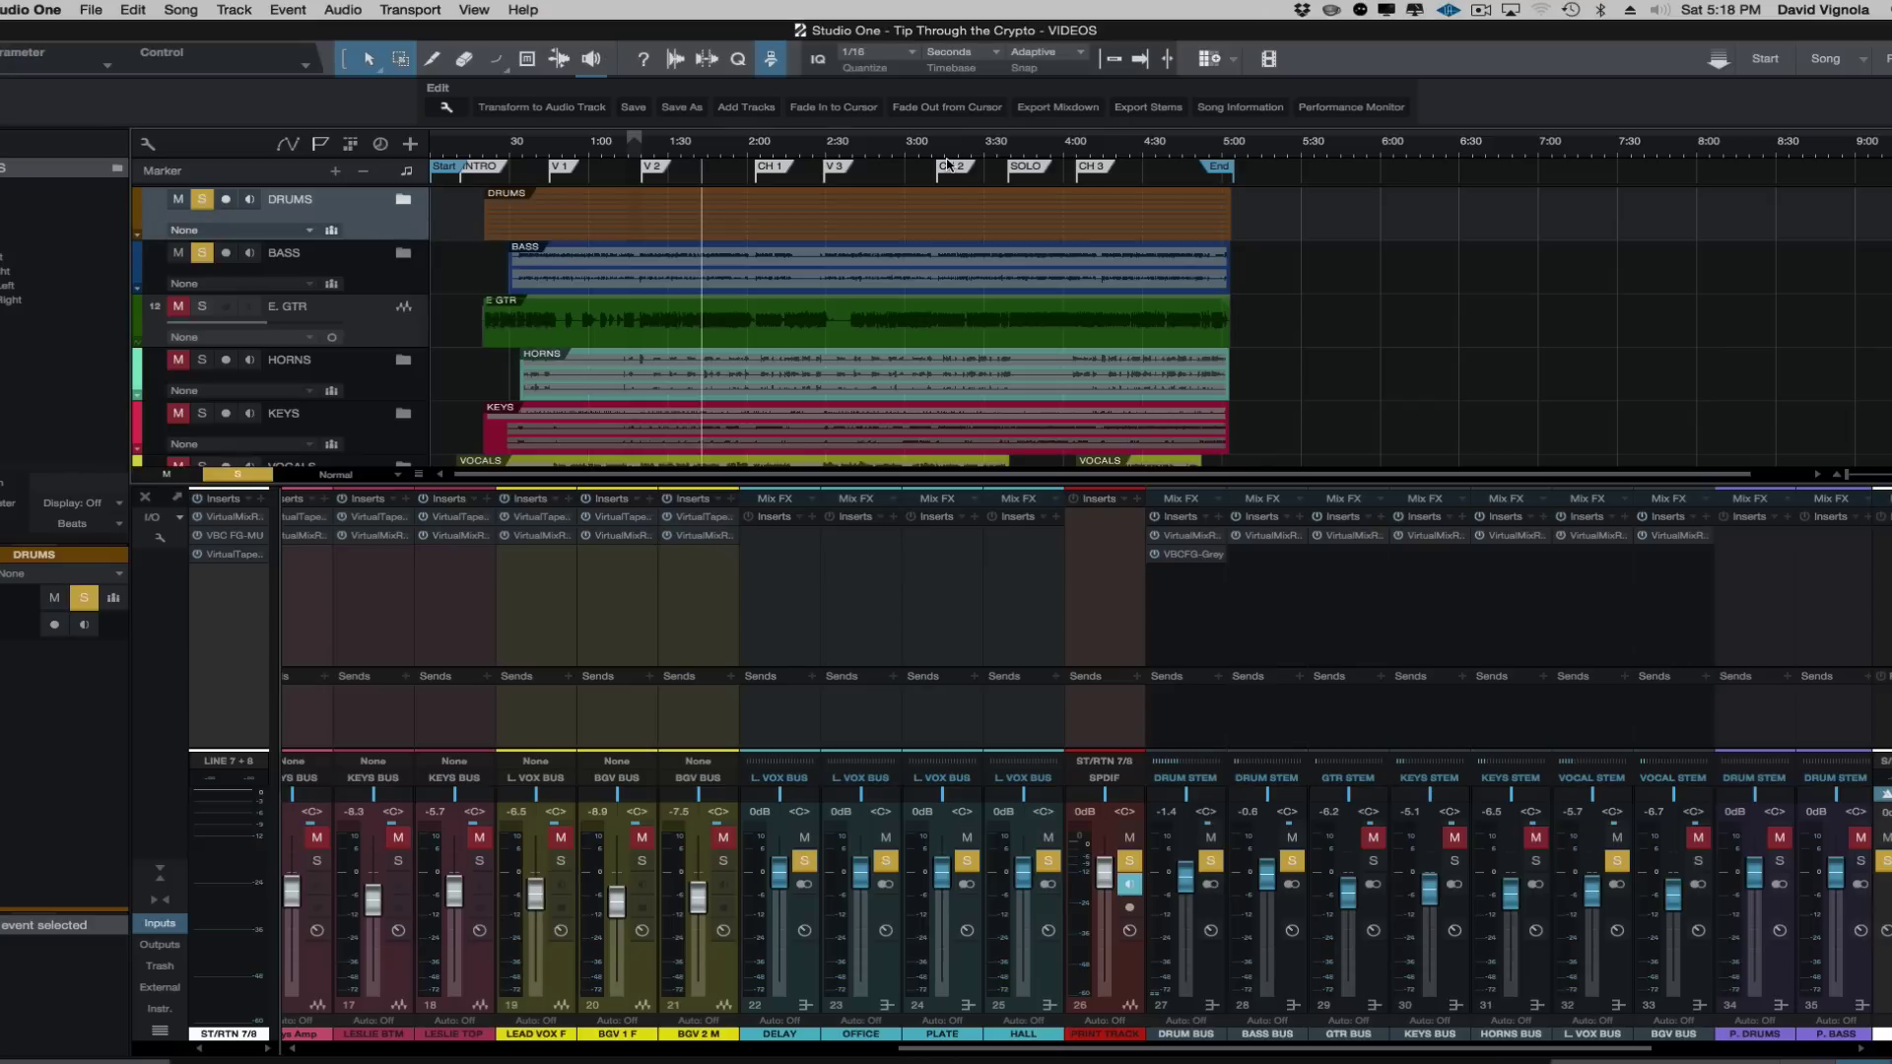
left_click(91, 12)
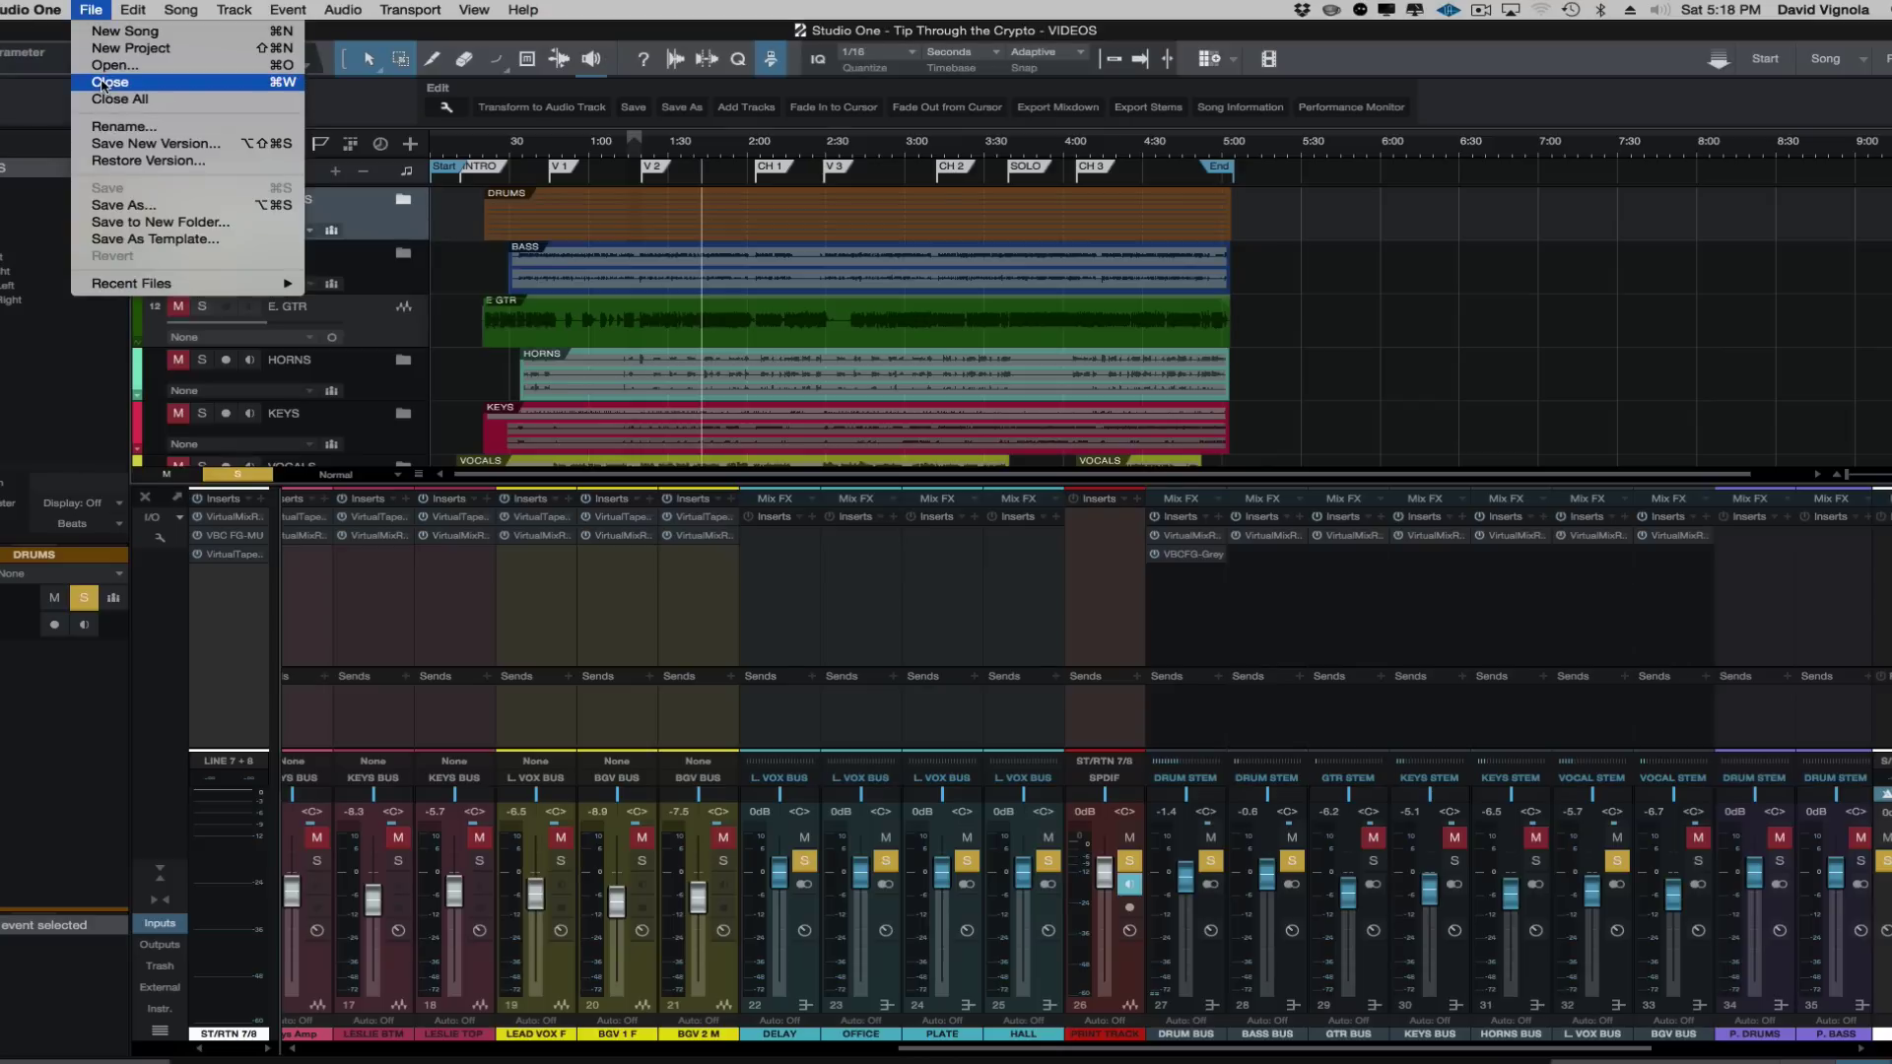
left_click(103, 85)
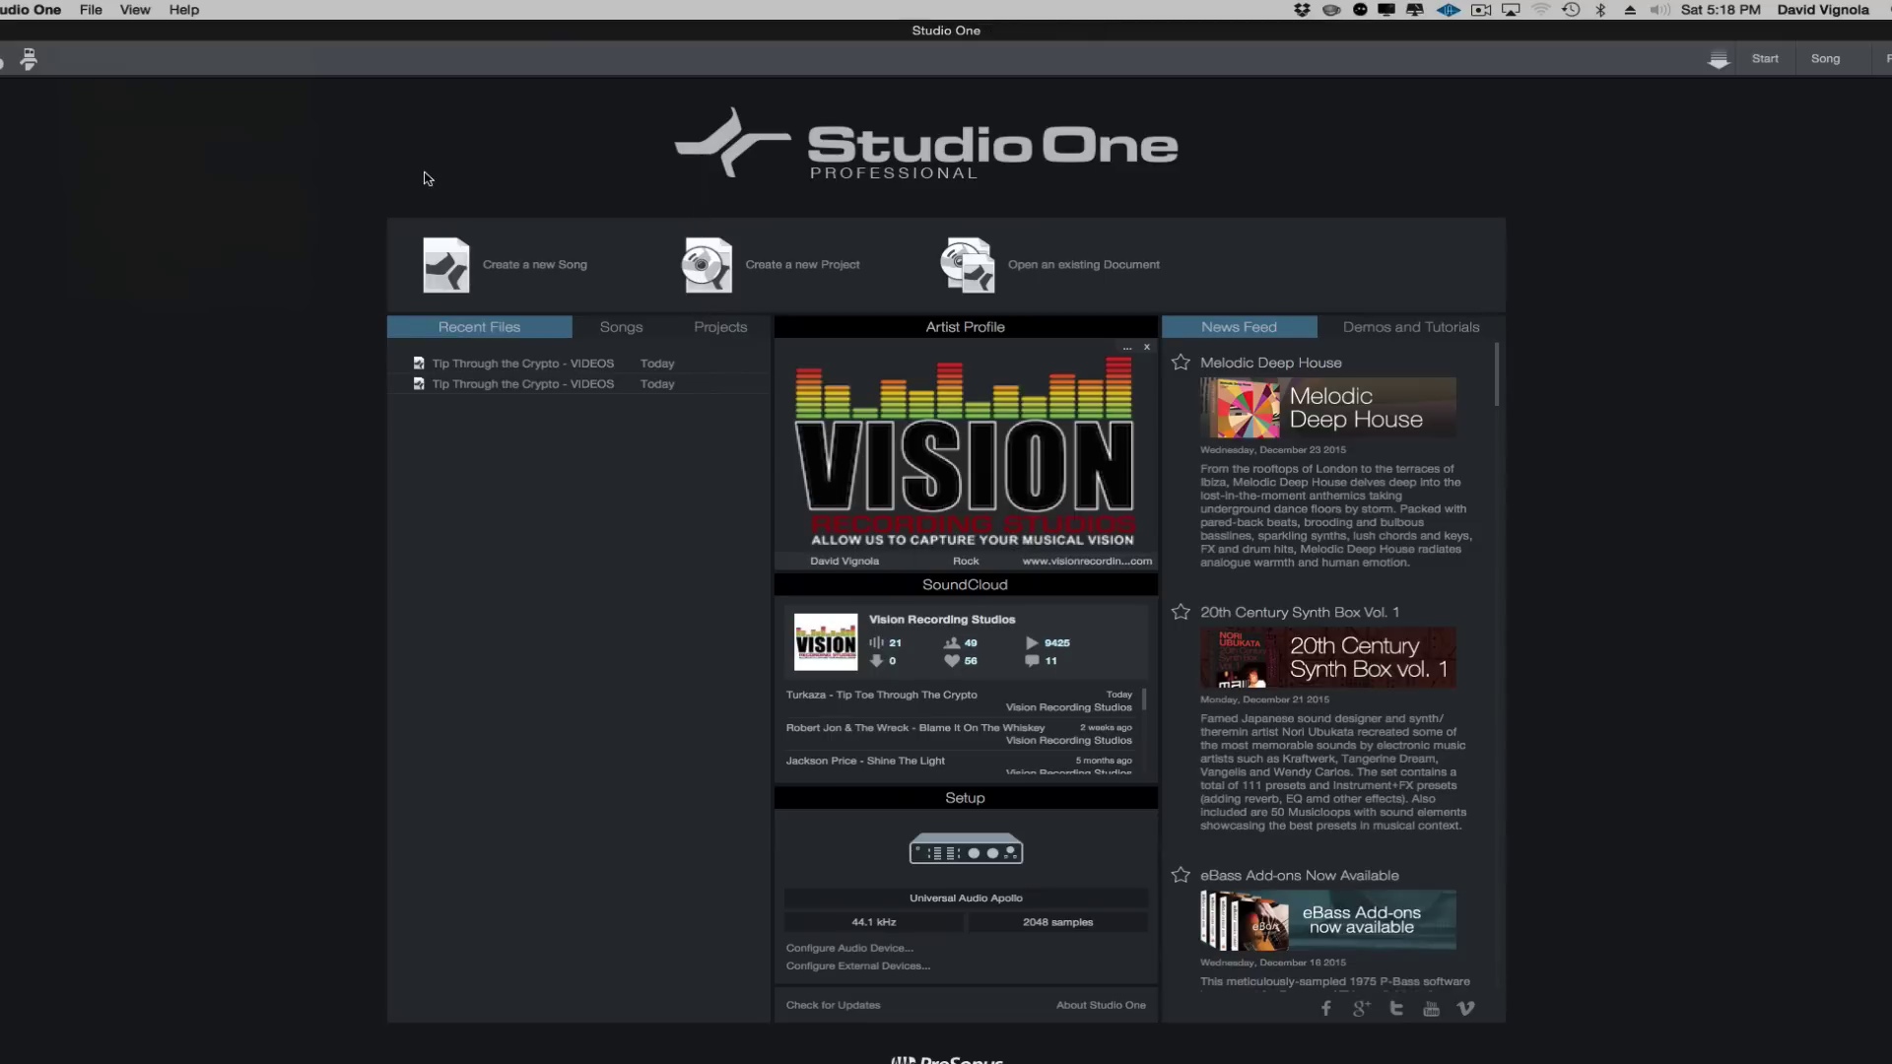
Hide Studio One, open VISION Raid > Test, and check the copied Media audio files.
key("super+m")
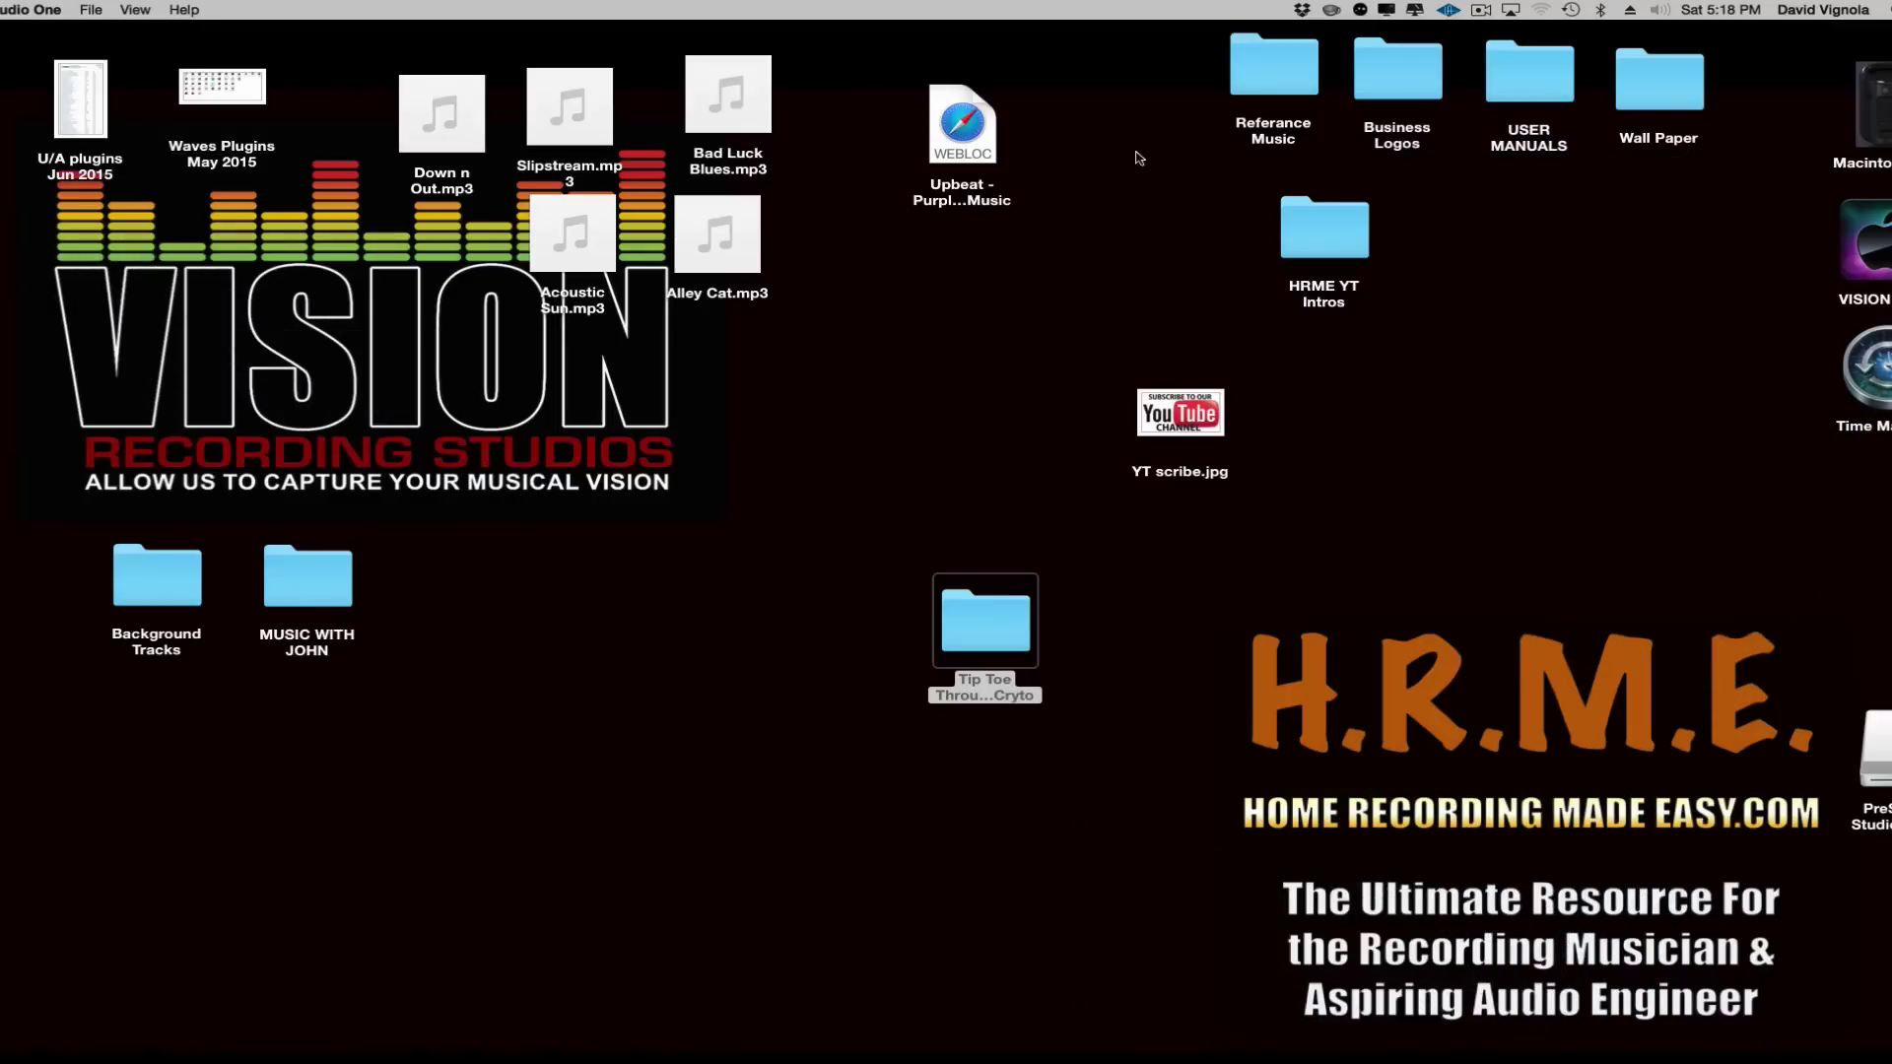
double_click(1877, 252)
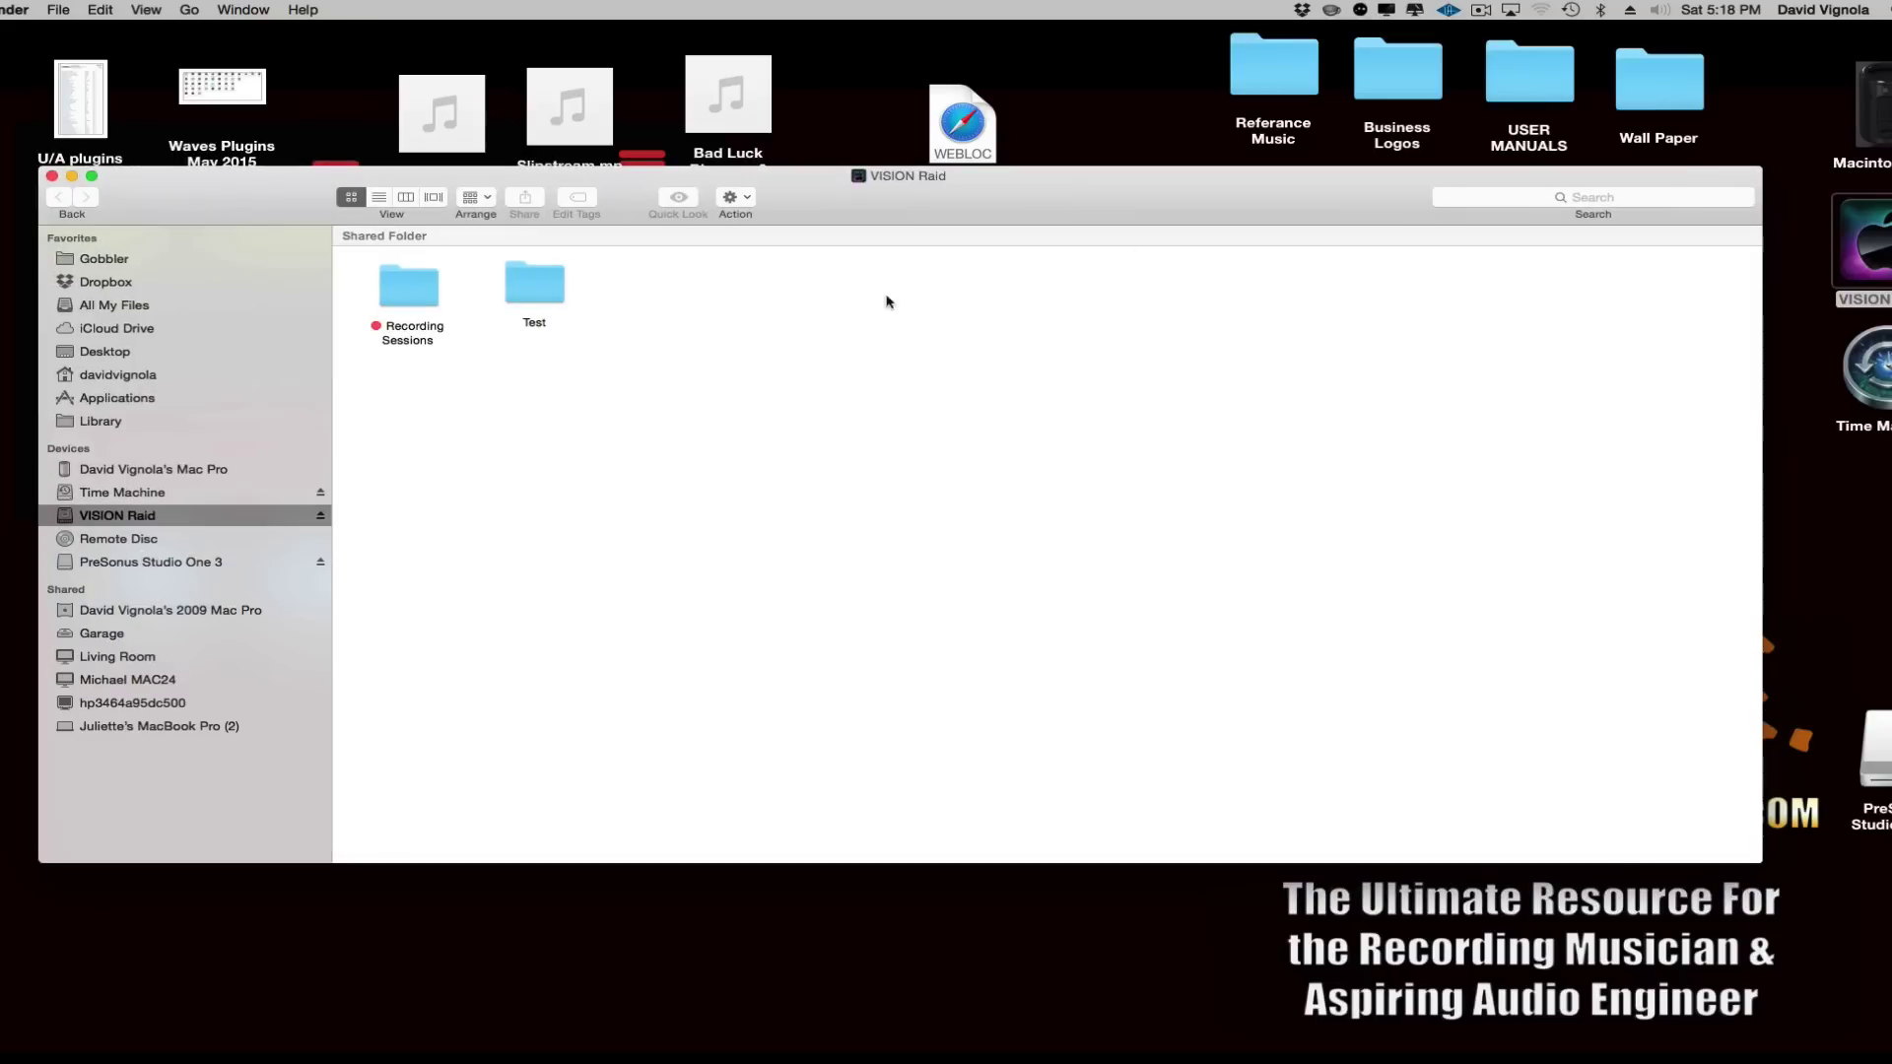
double_click(525, 285)
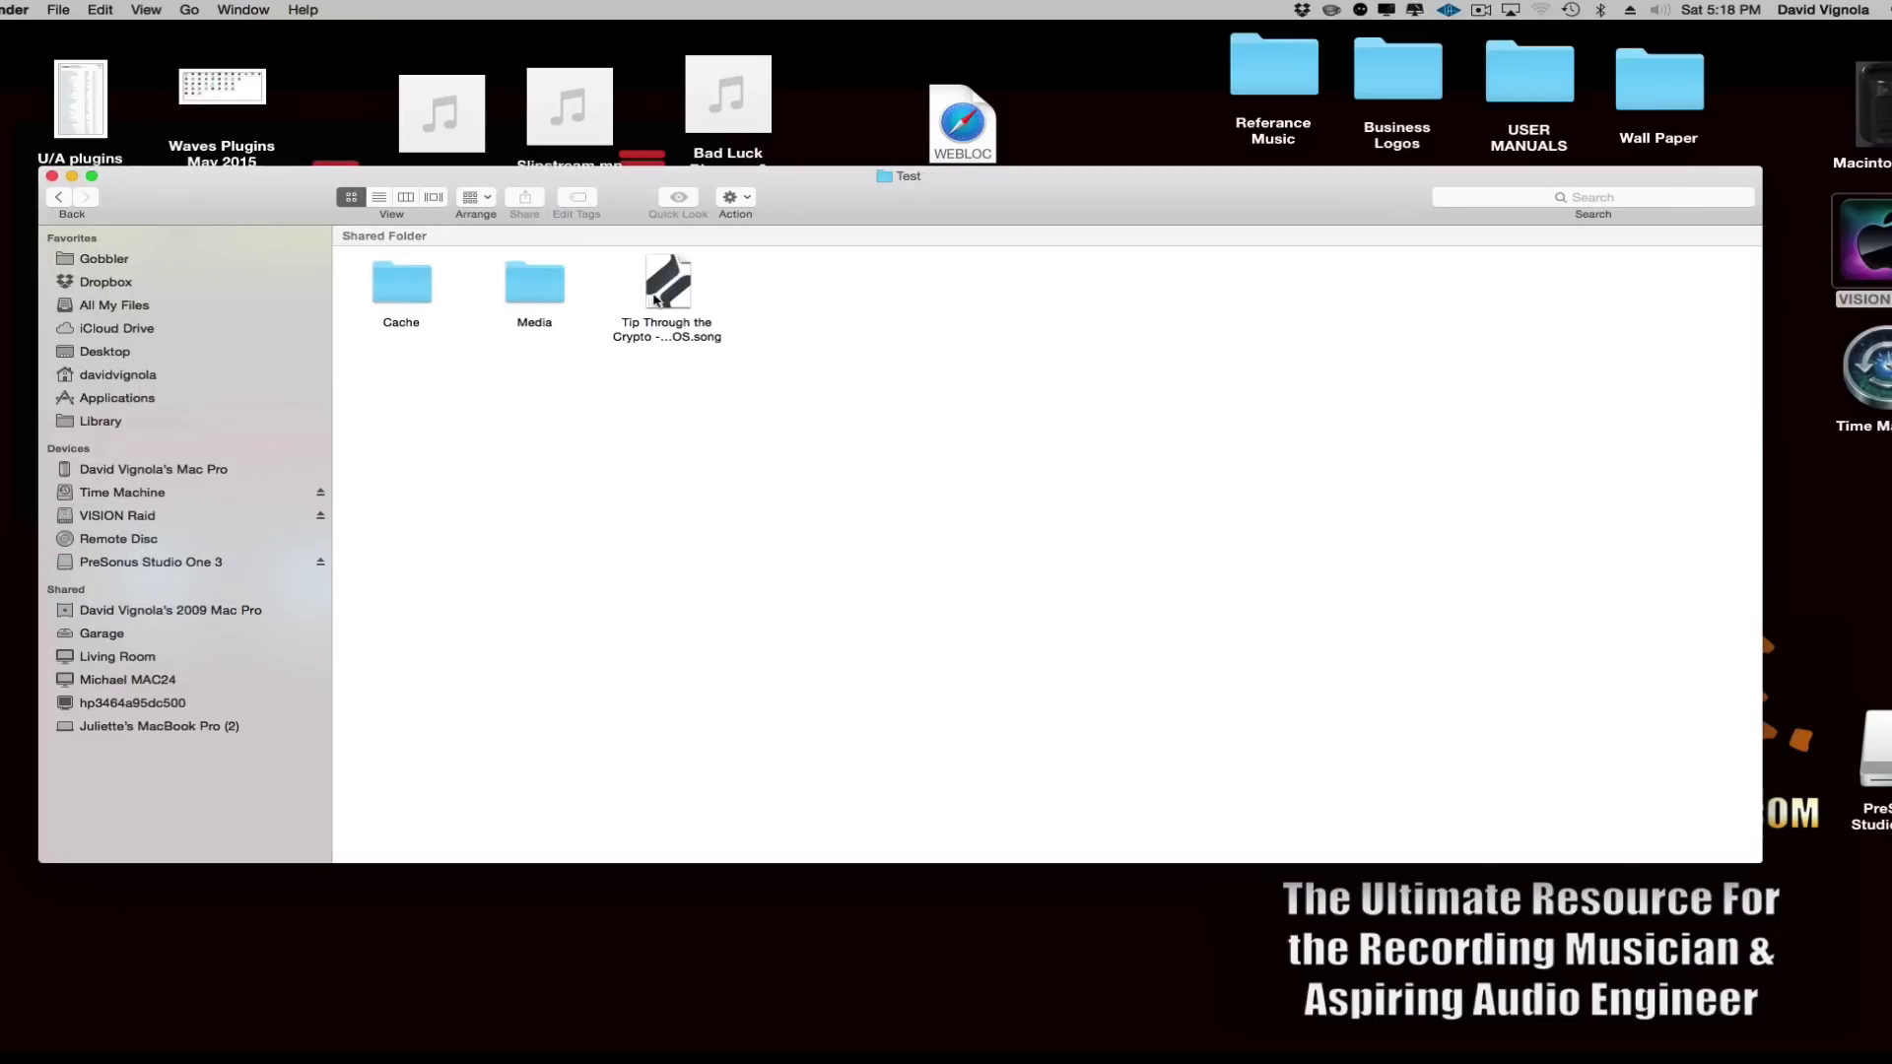
double_click(557, 296)
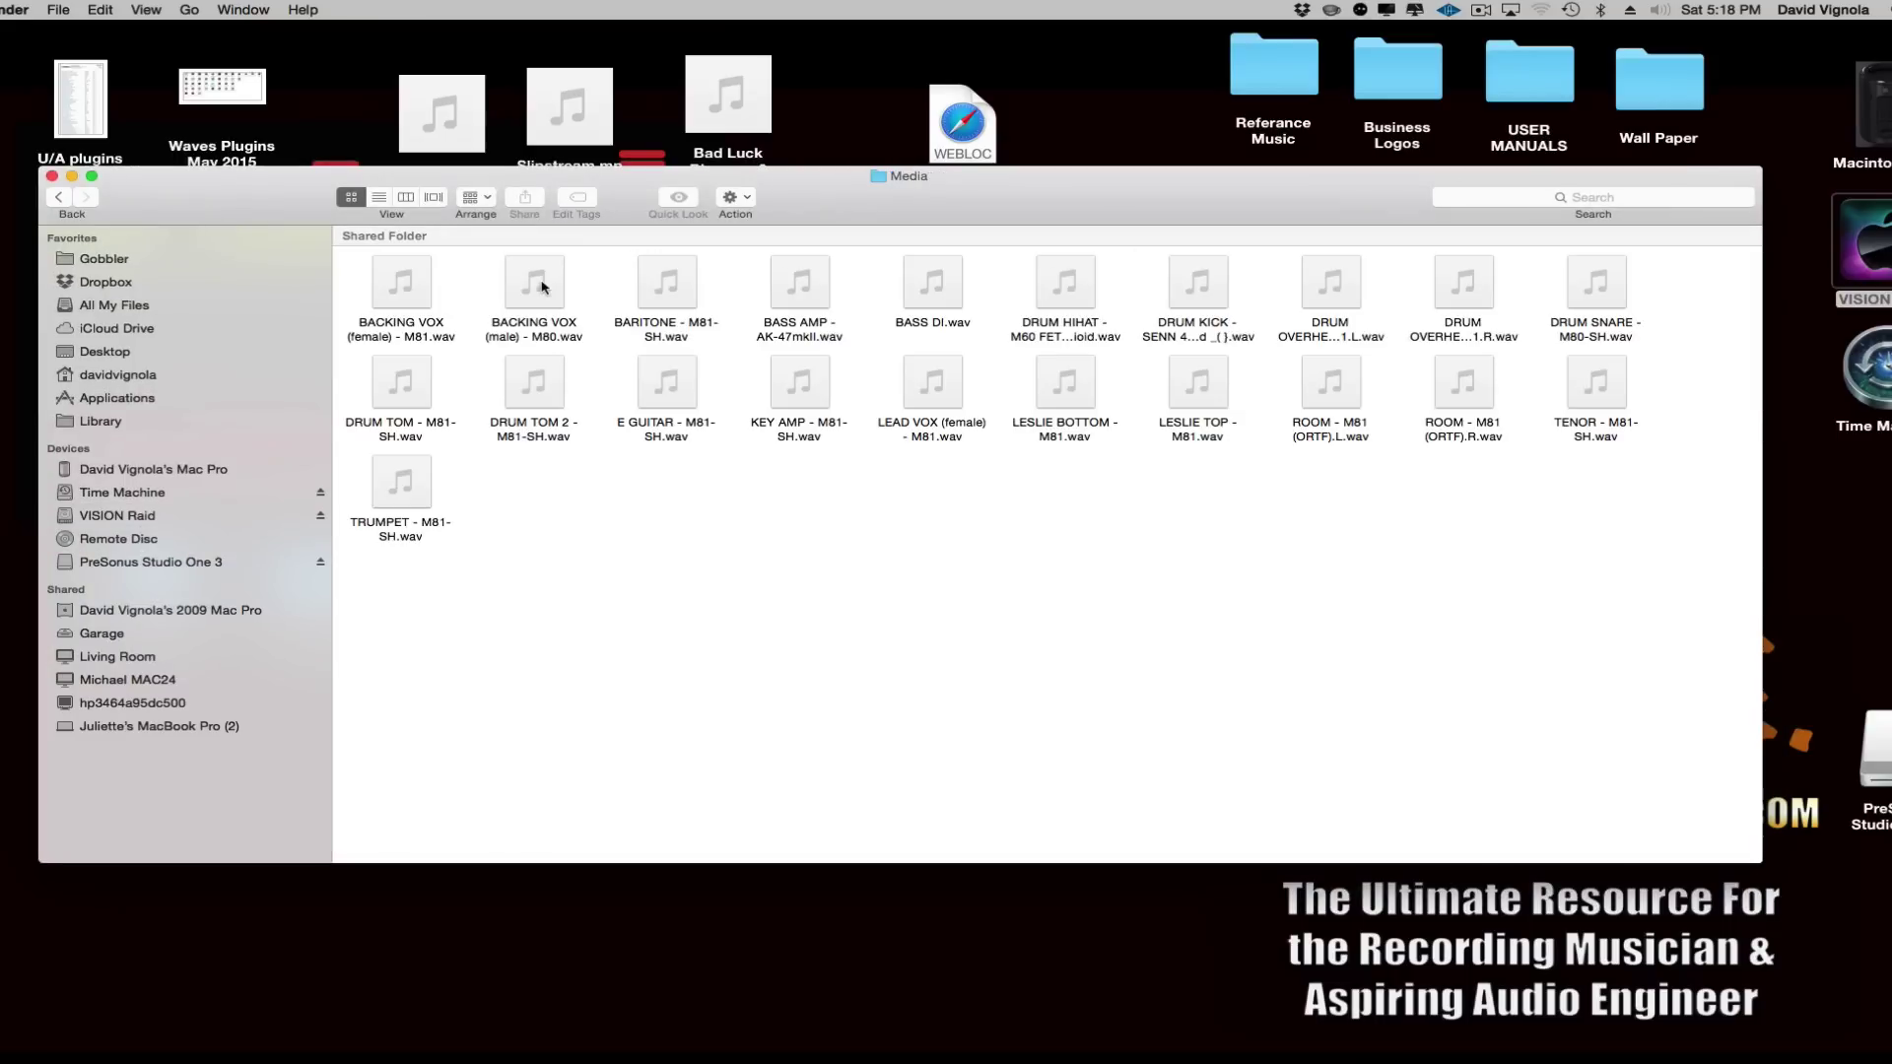
left_click(58, 203)
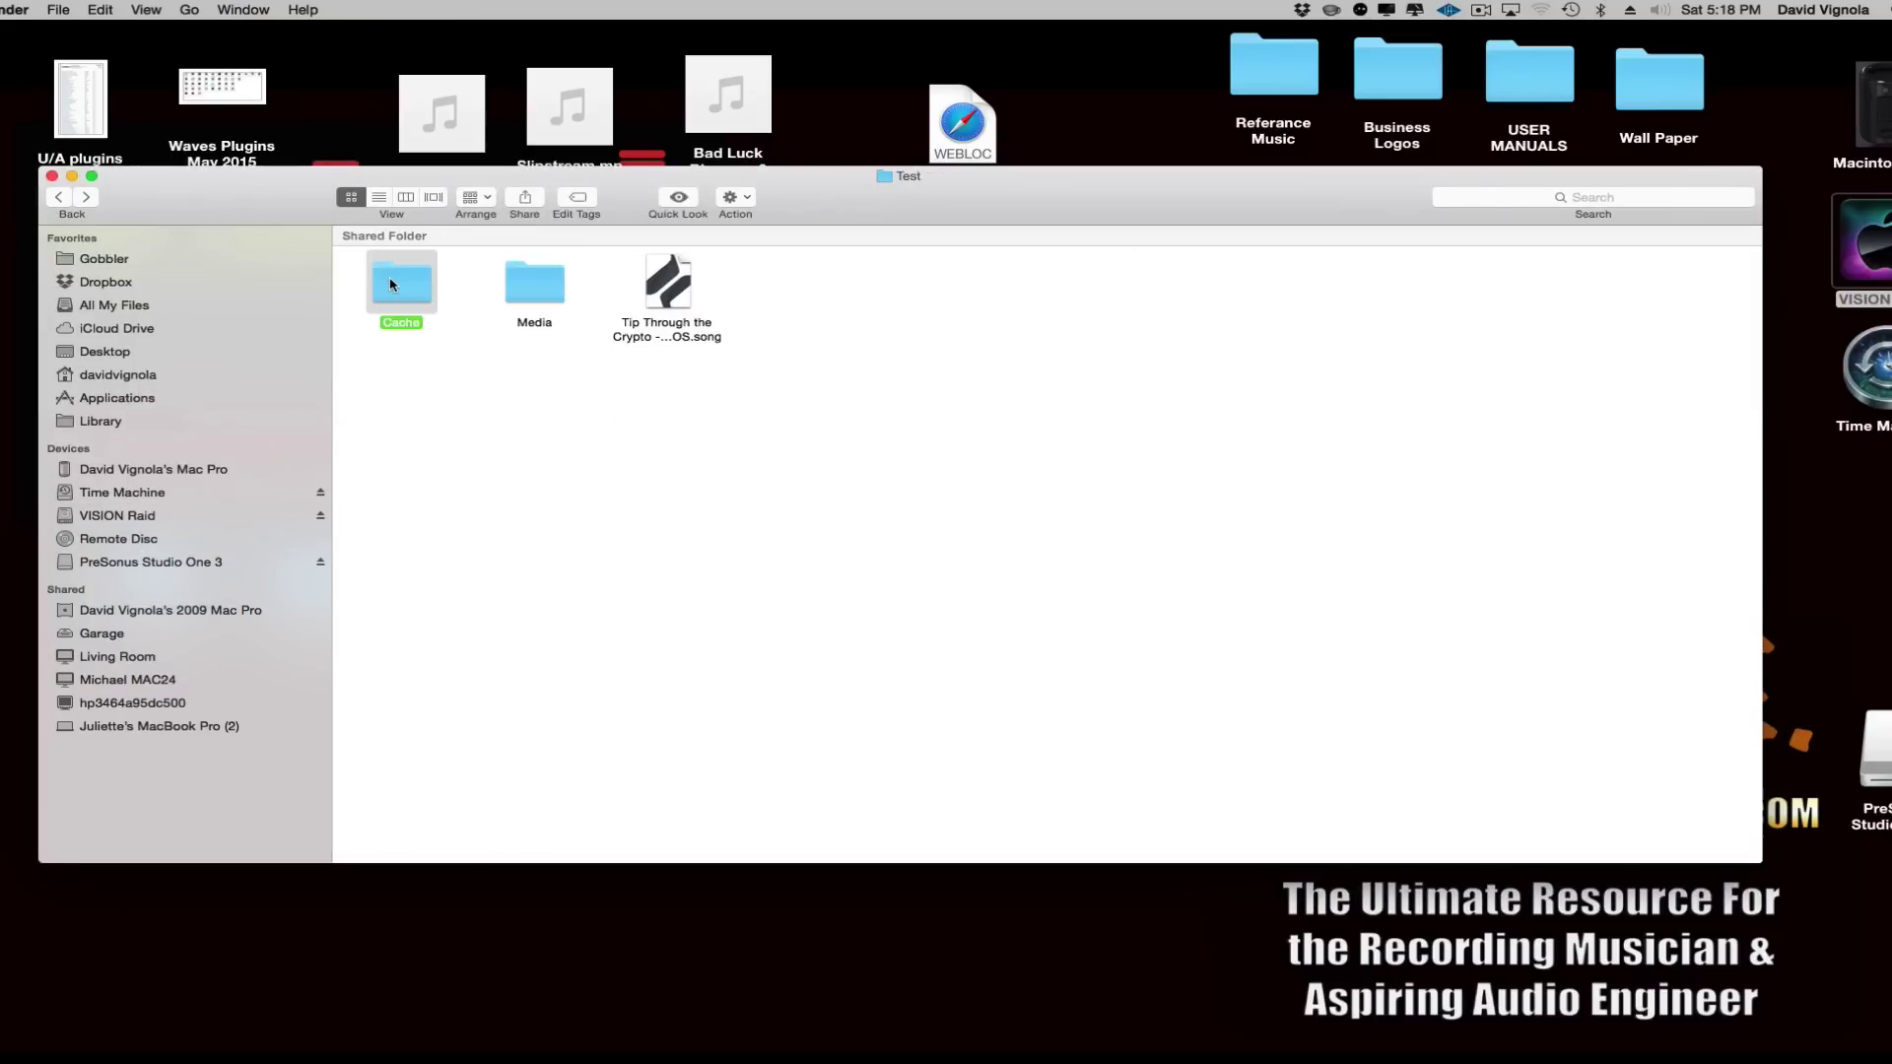
Check the copied Cache/Images files, then open the saved song from the Test folder.
double_click(392, 283)
double_click(390, 286)
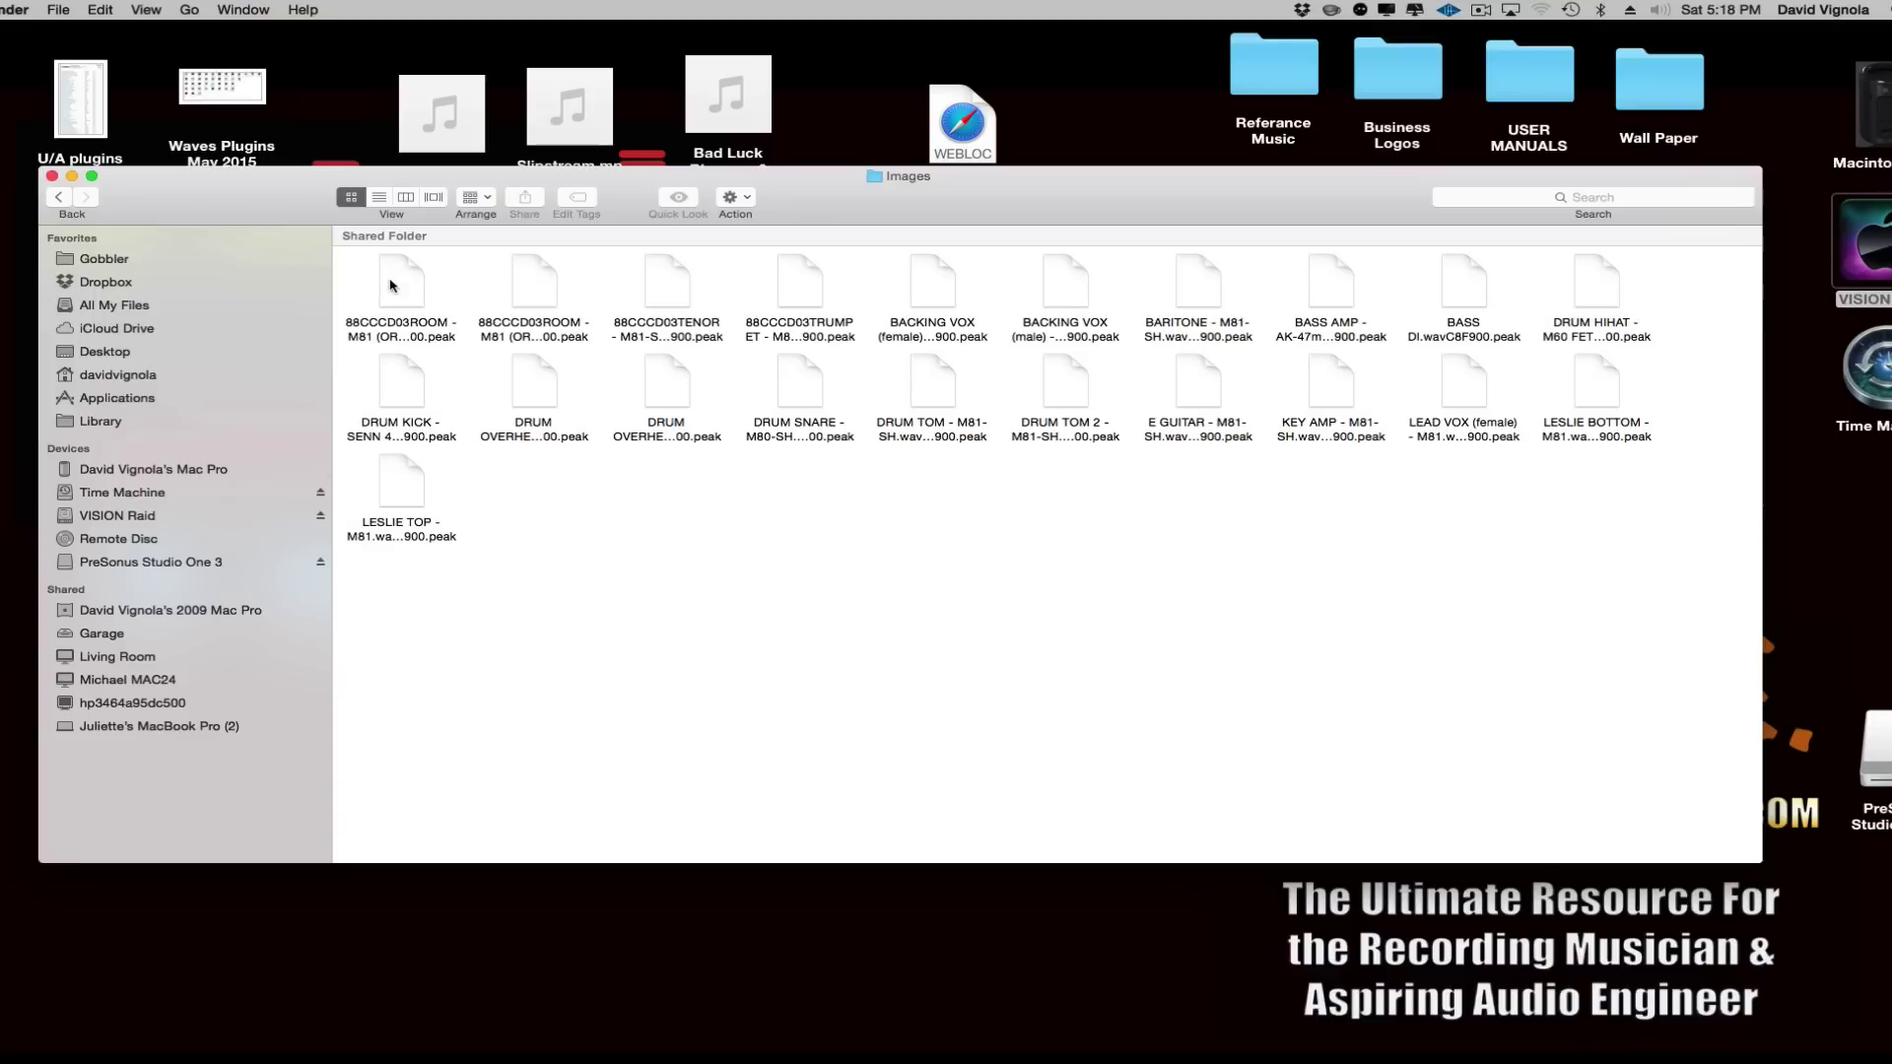
left_click(56, 201)
left_click(56, 201)
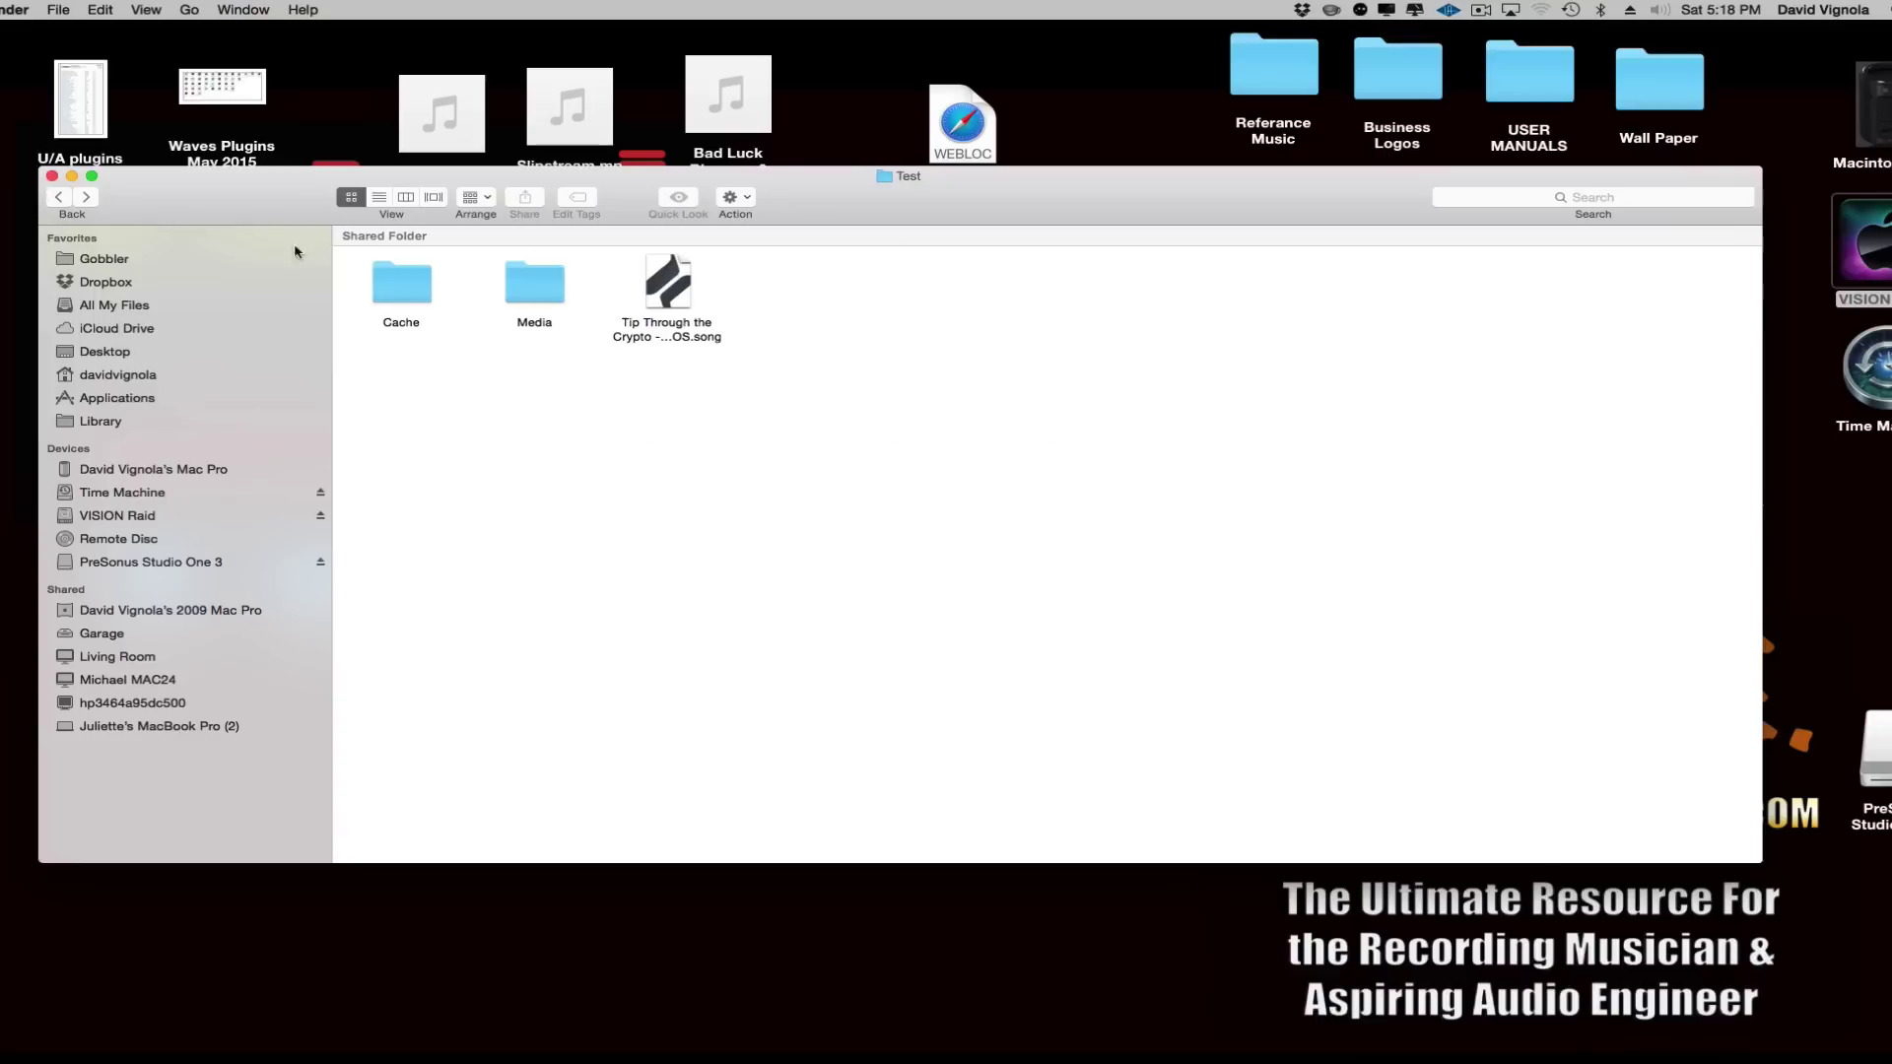
double_click(673, 286)
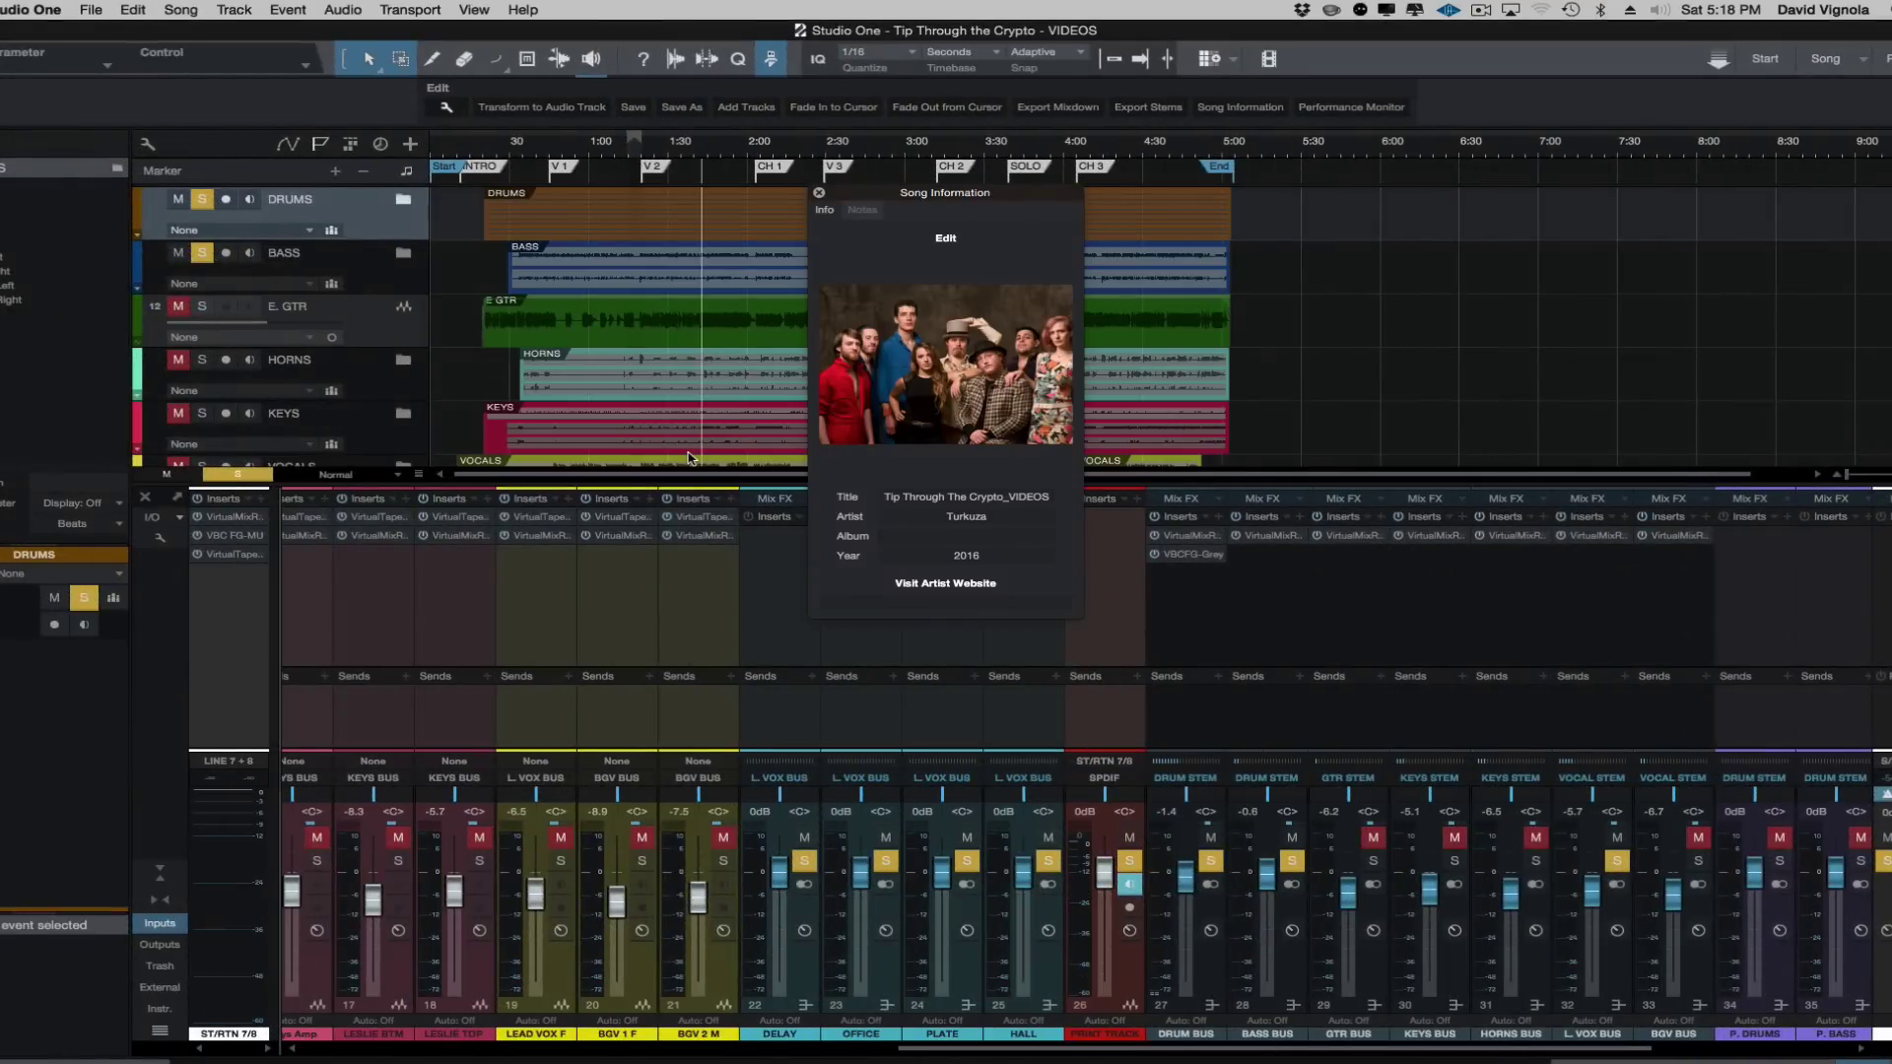
Close Song Information, then briefly play and stop the relocated song to confirm it works.
left_click(818, 194)
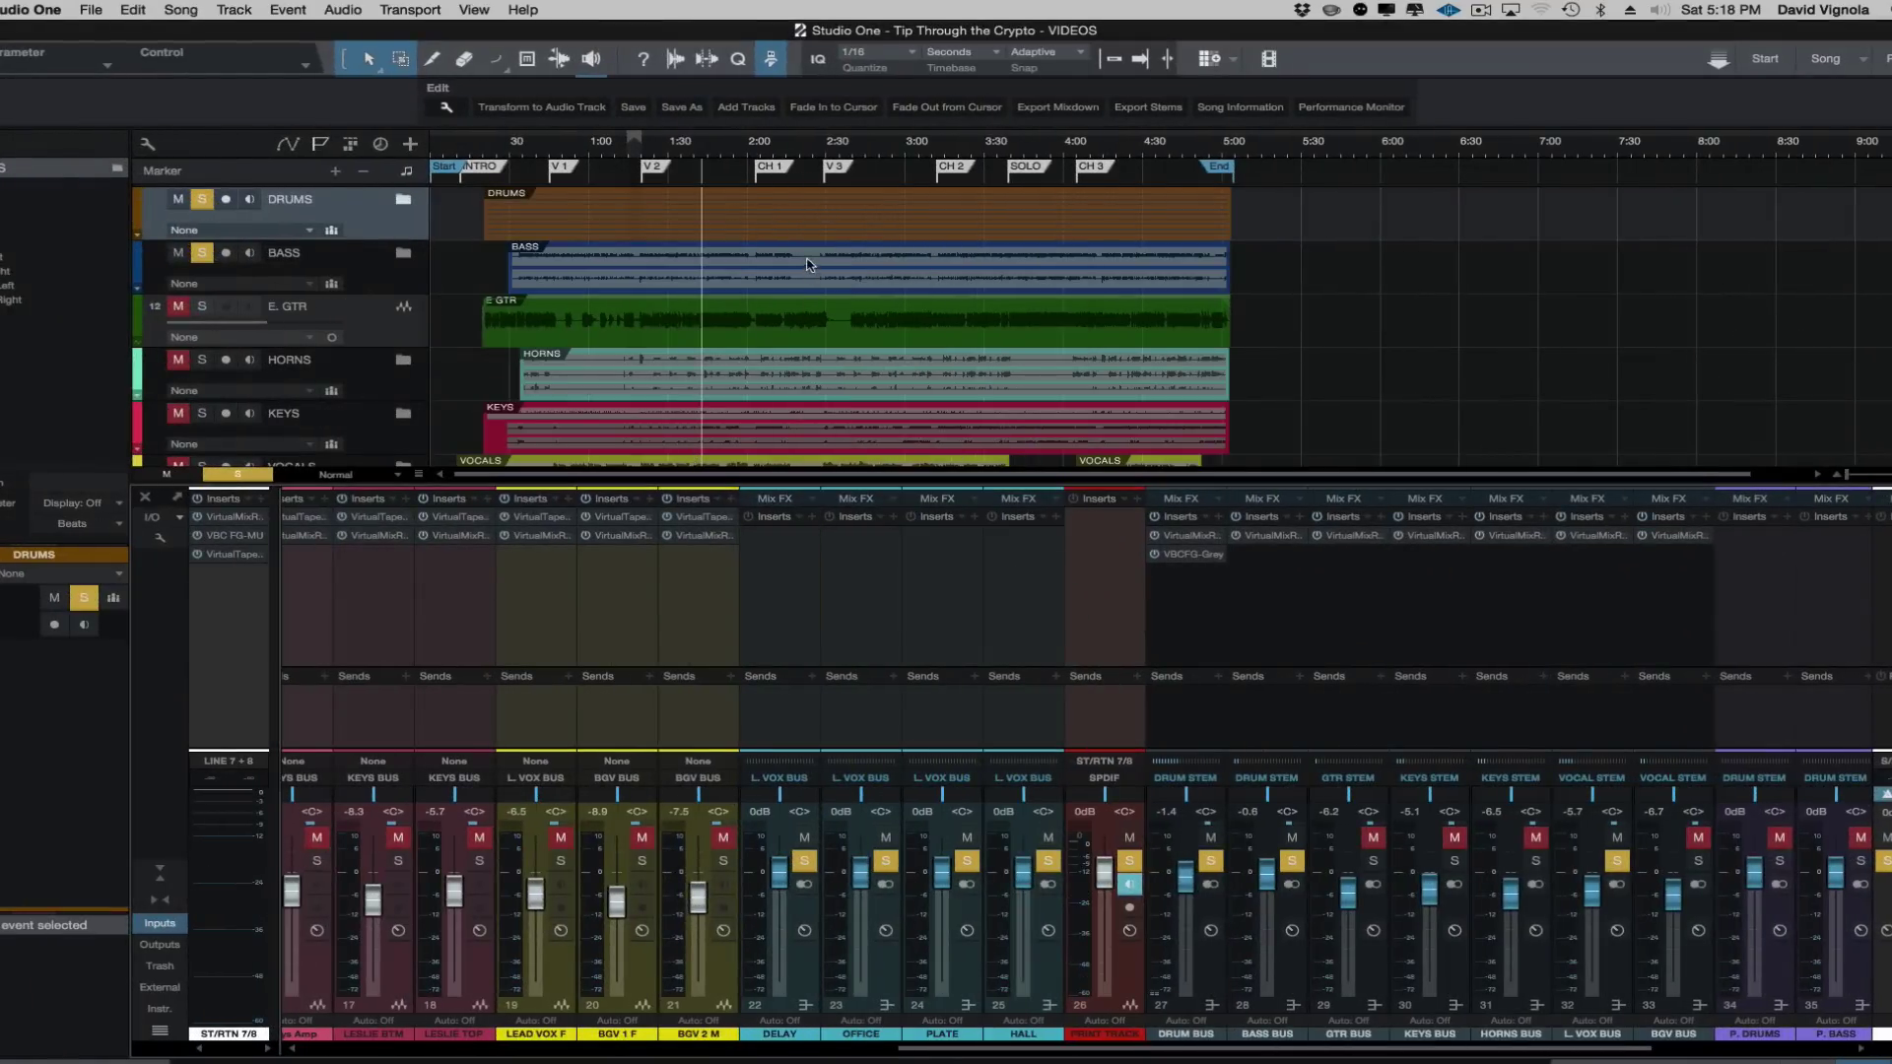
key("space")
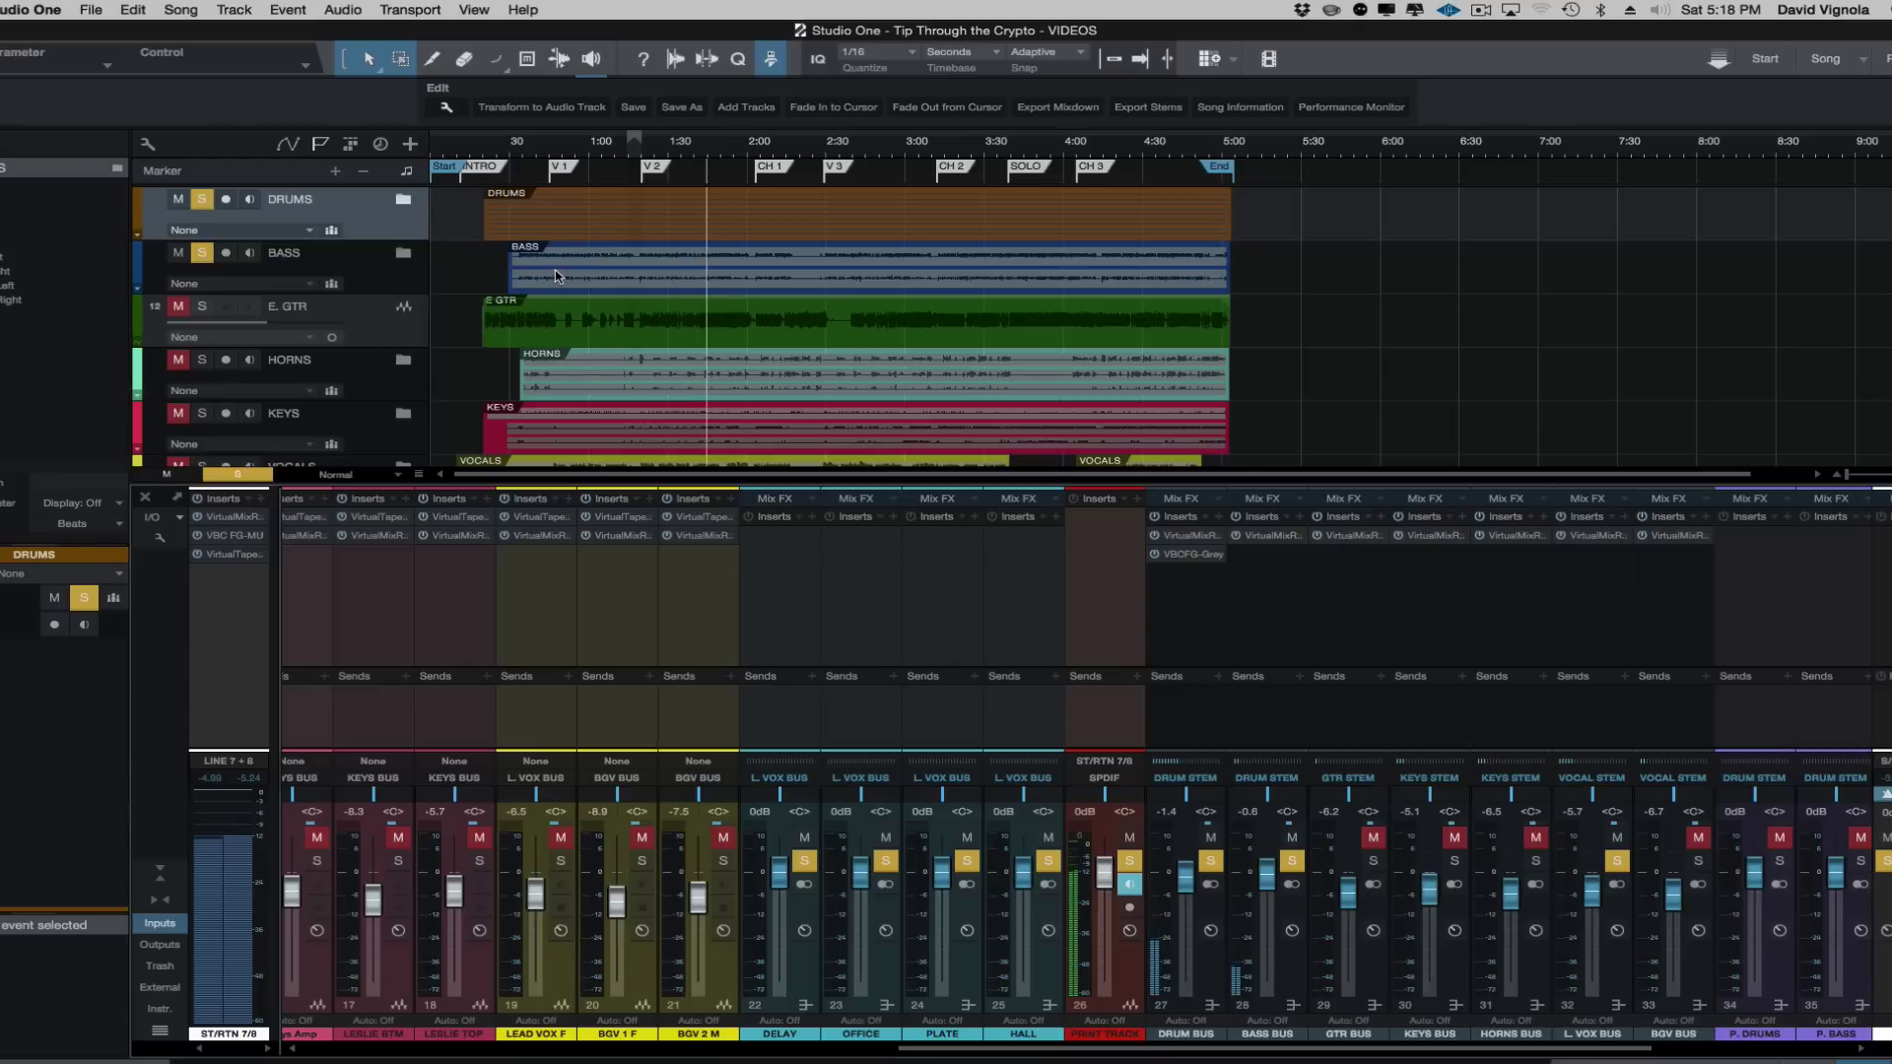
key("space")
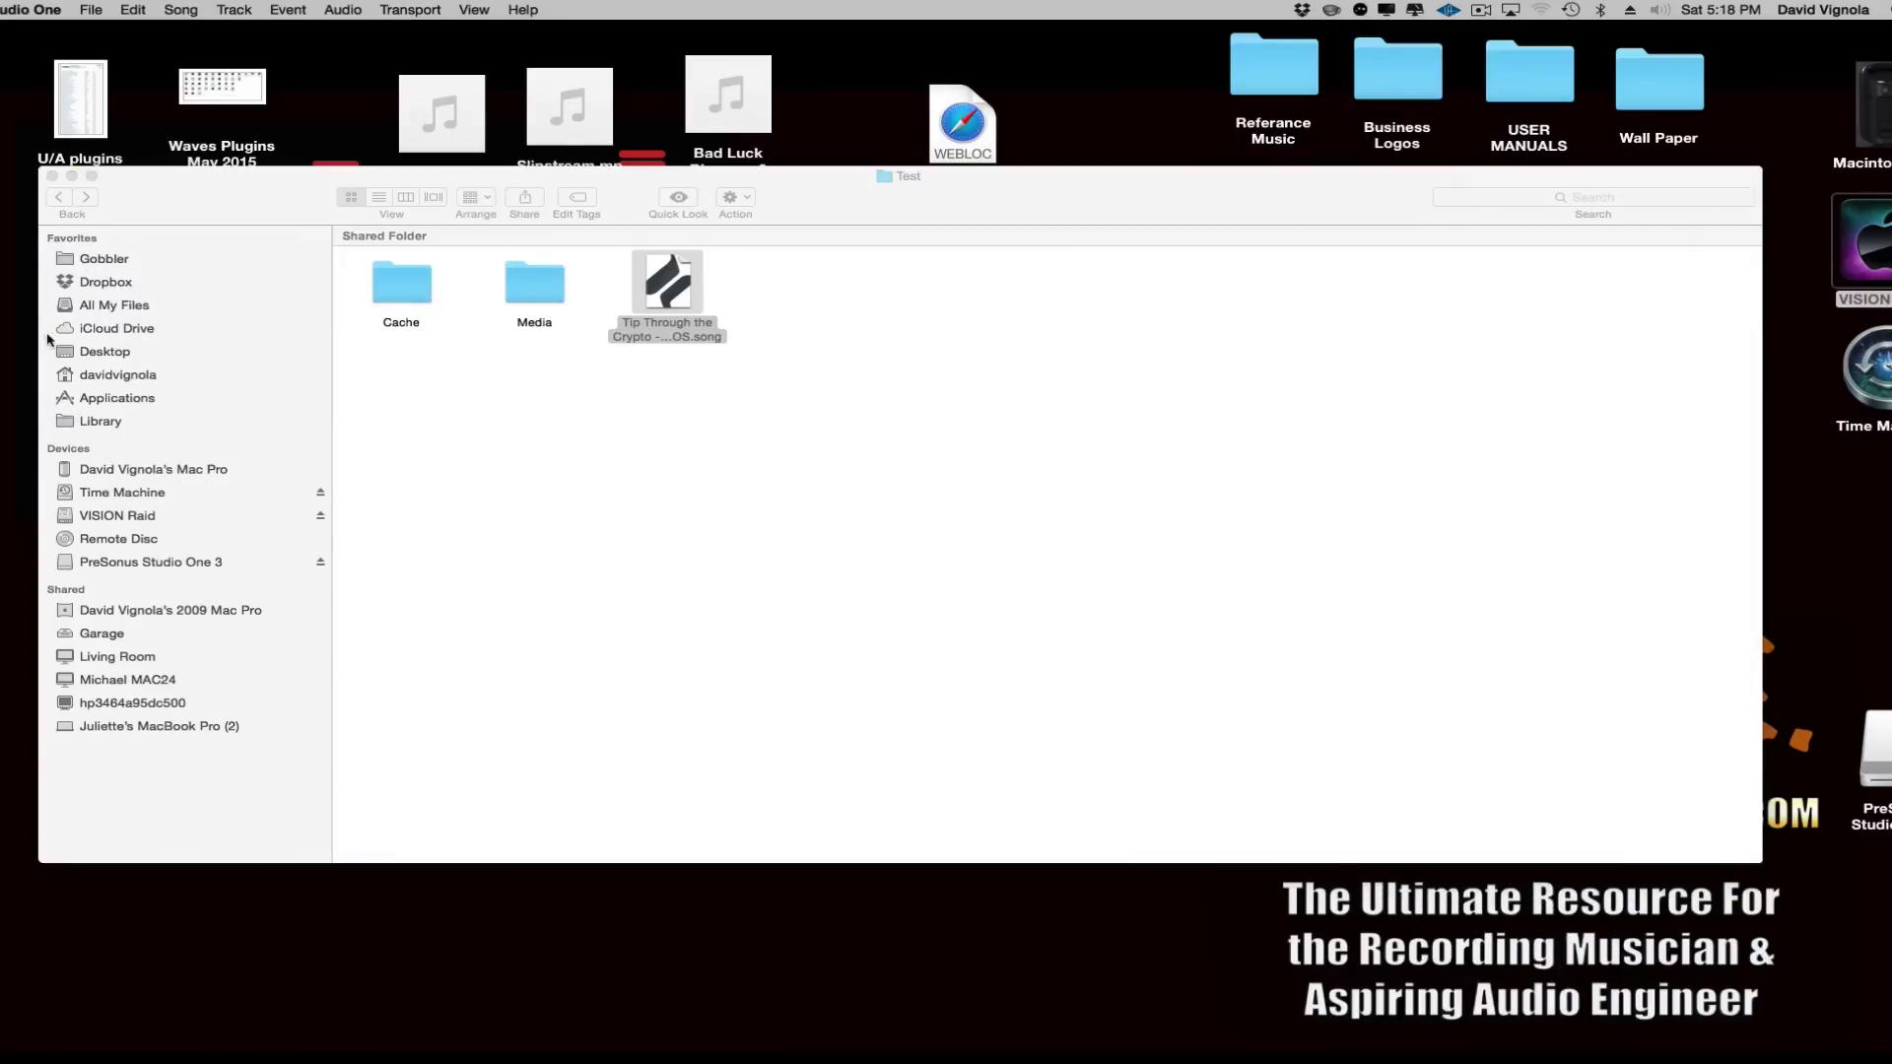
Move the old Tip Toe Through the Cryto folder on the Desktop to the Trash and close Finder.
left_click(83, 362)
left_click(87, 353)
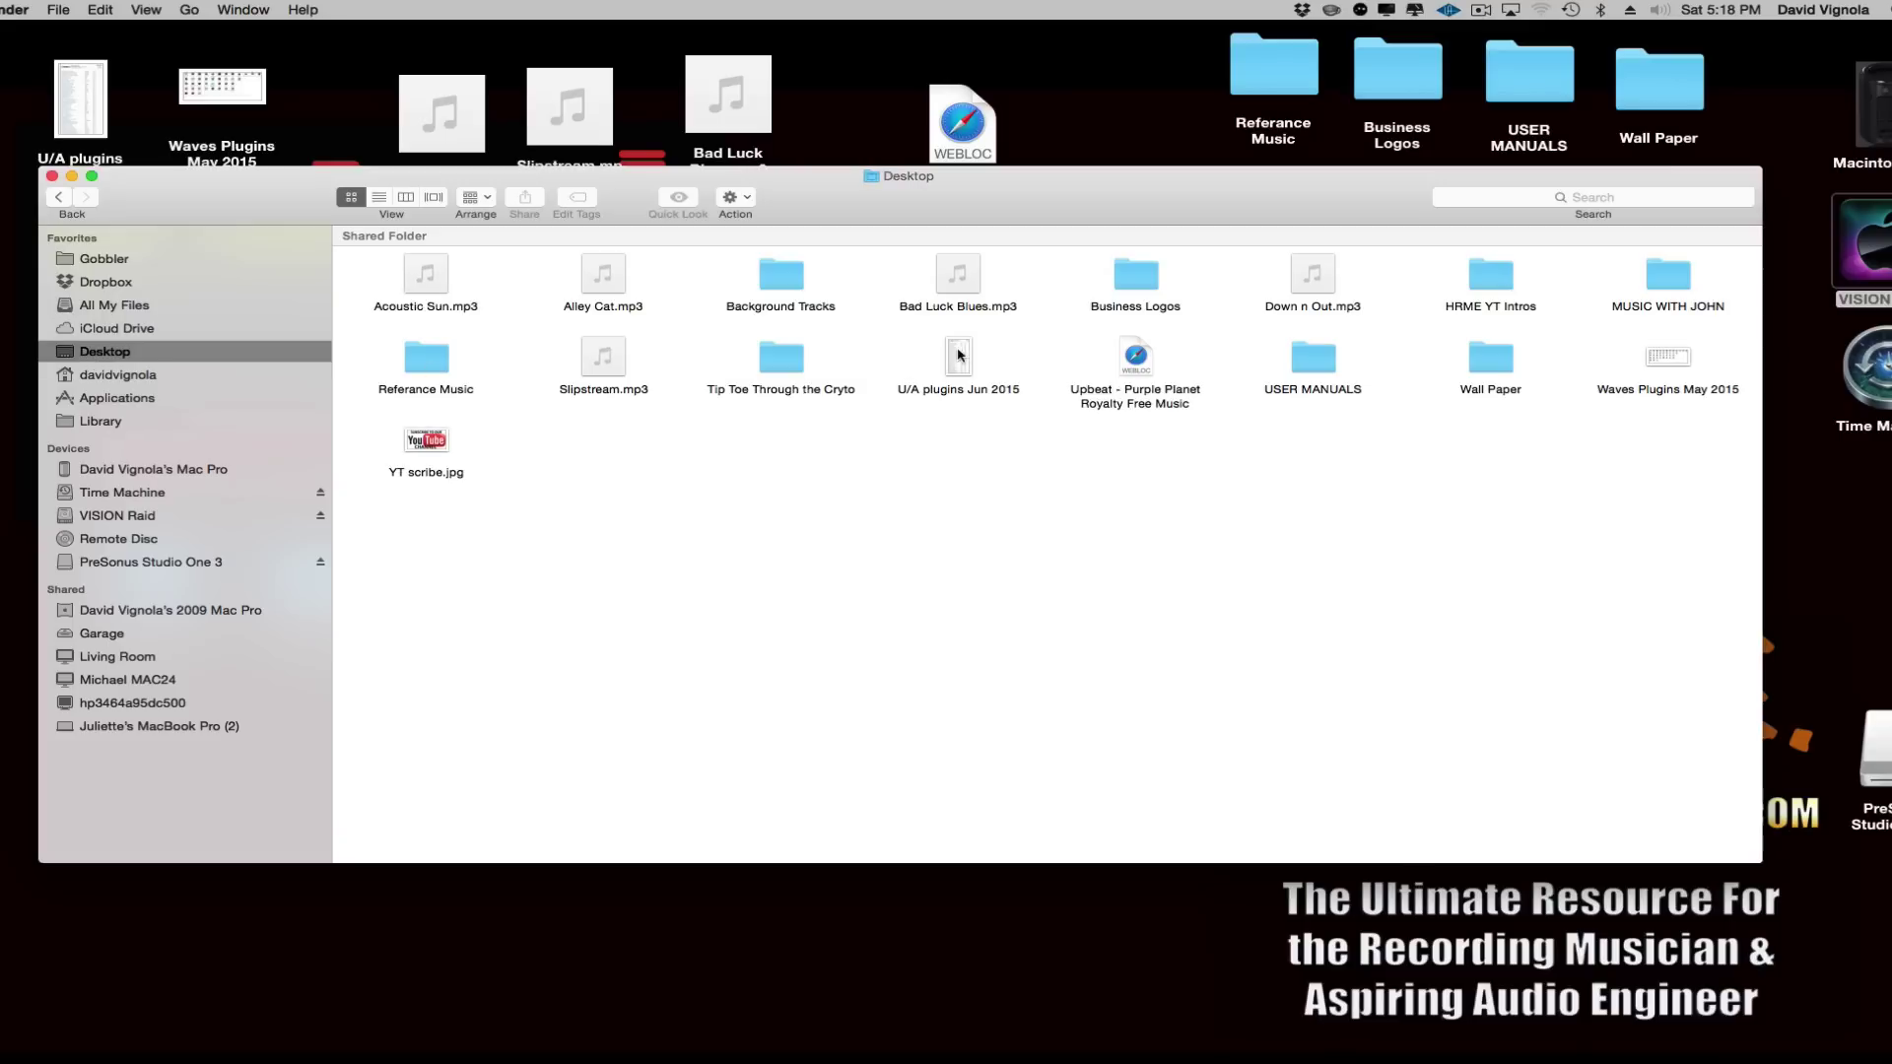
left_click_drag(761, 360, 765, 536)
left_click_drag(780, 360, 758, 410)
right_click(774, 367)
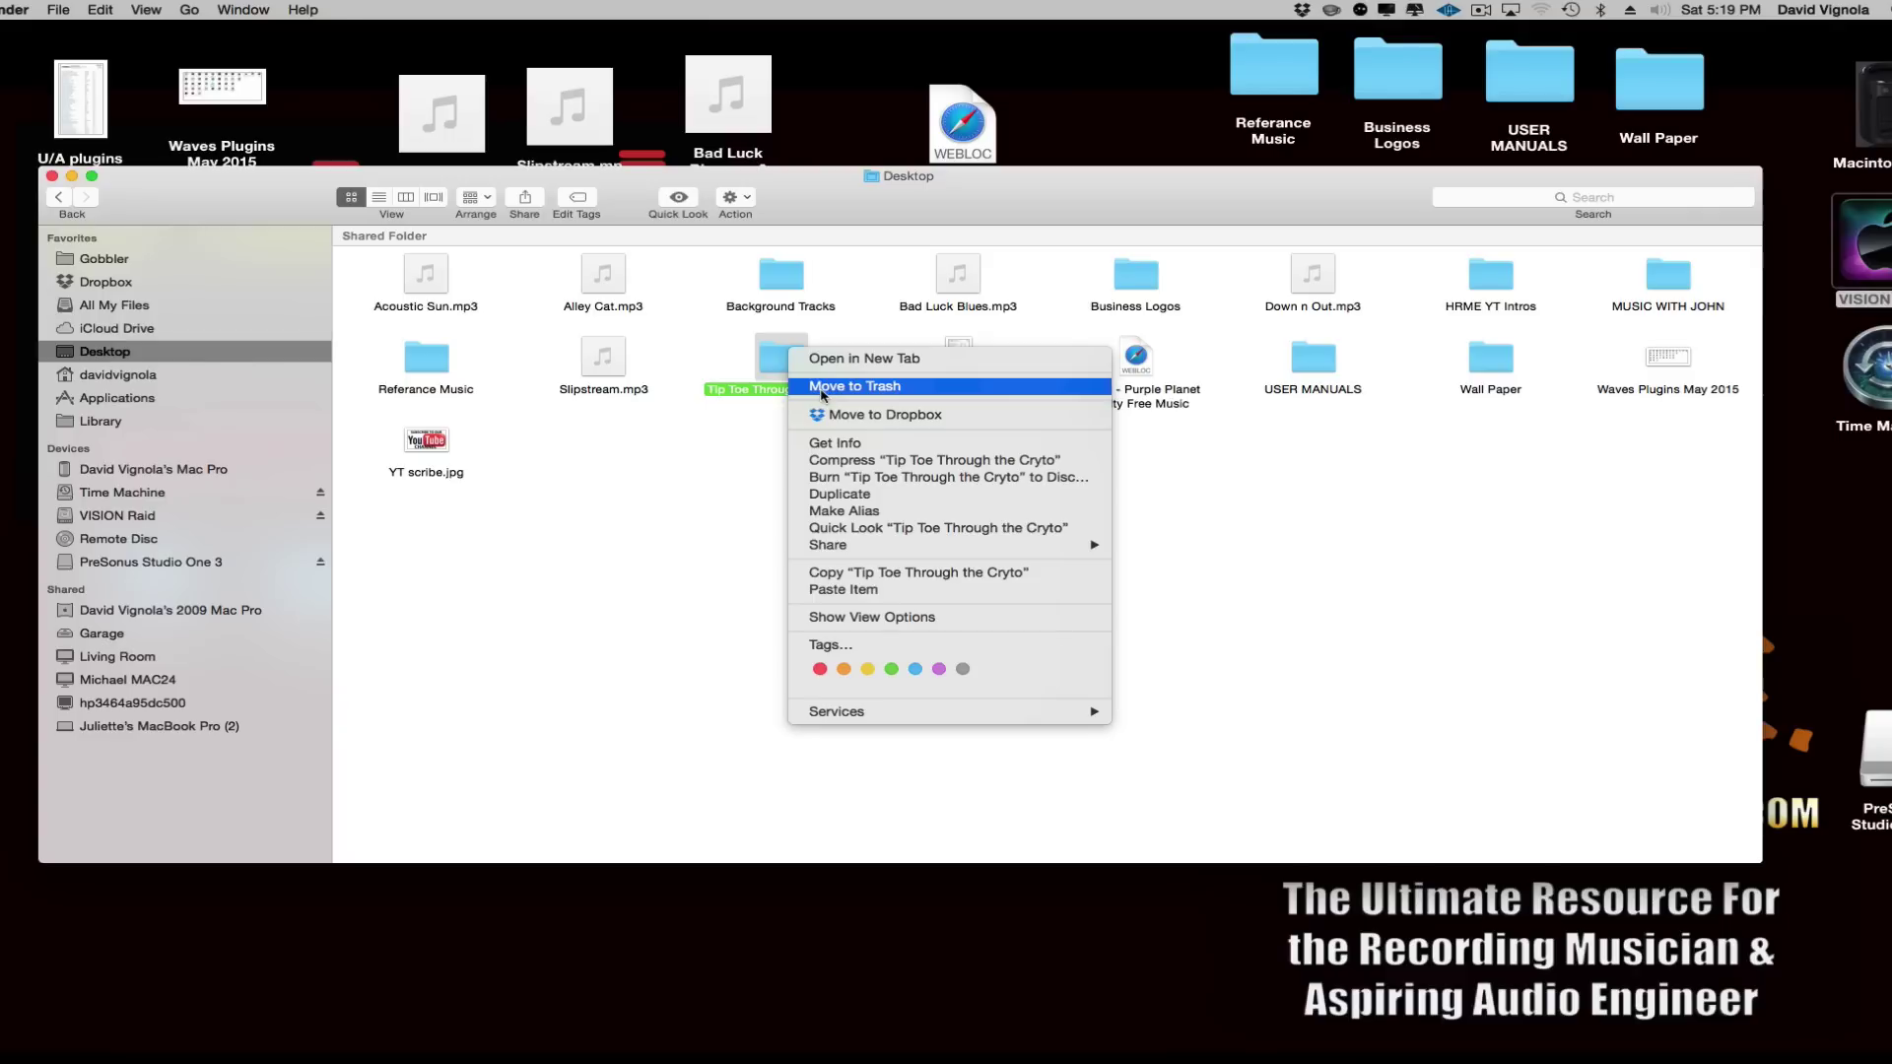
left_click(822, 388)
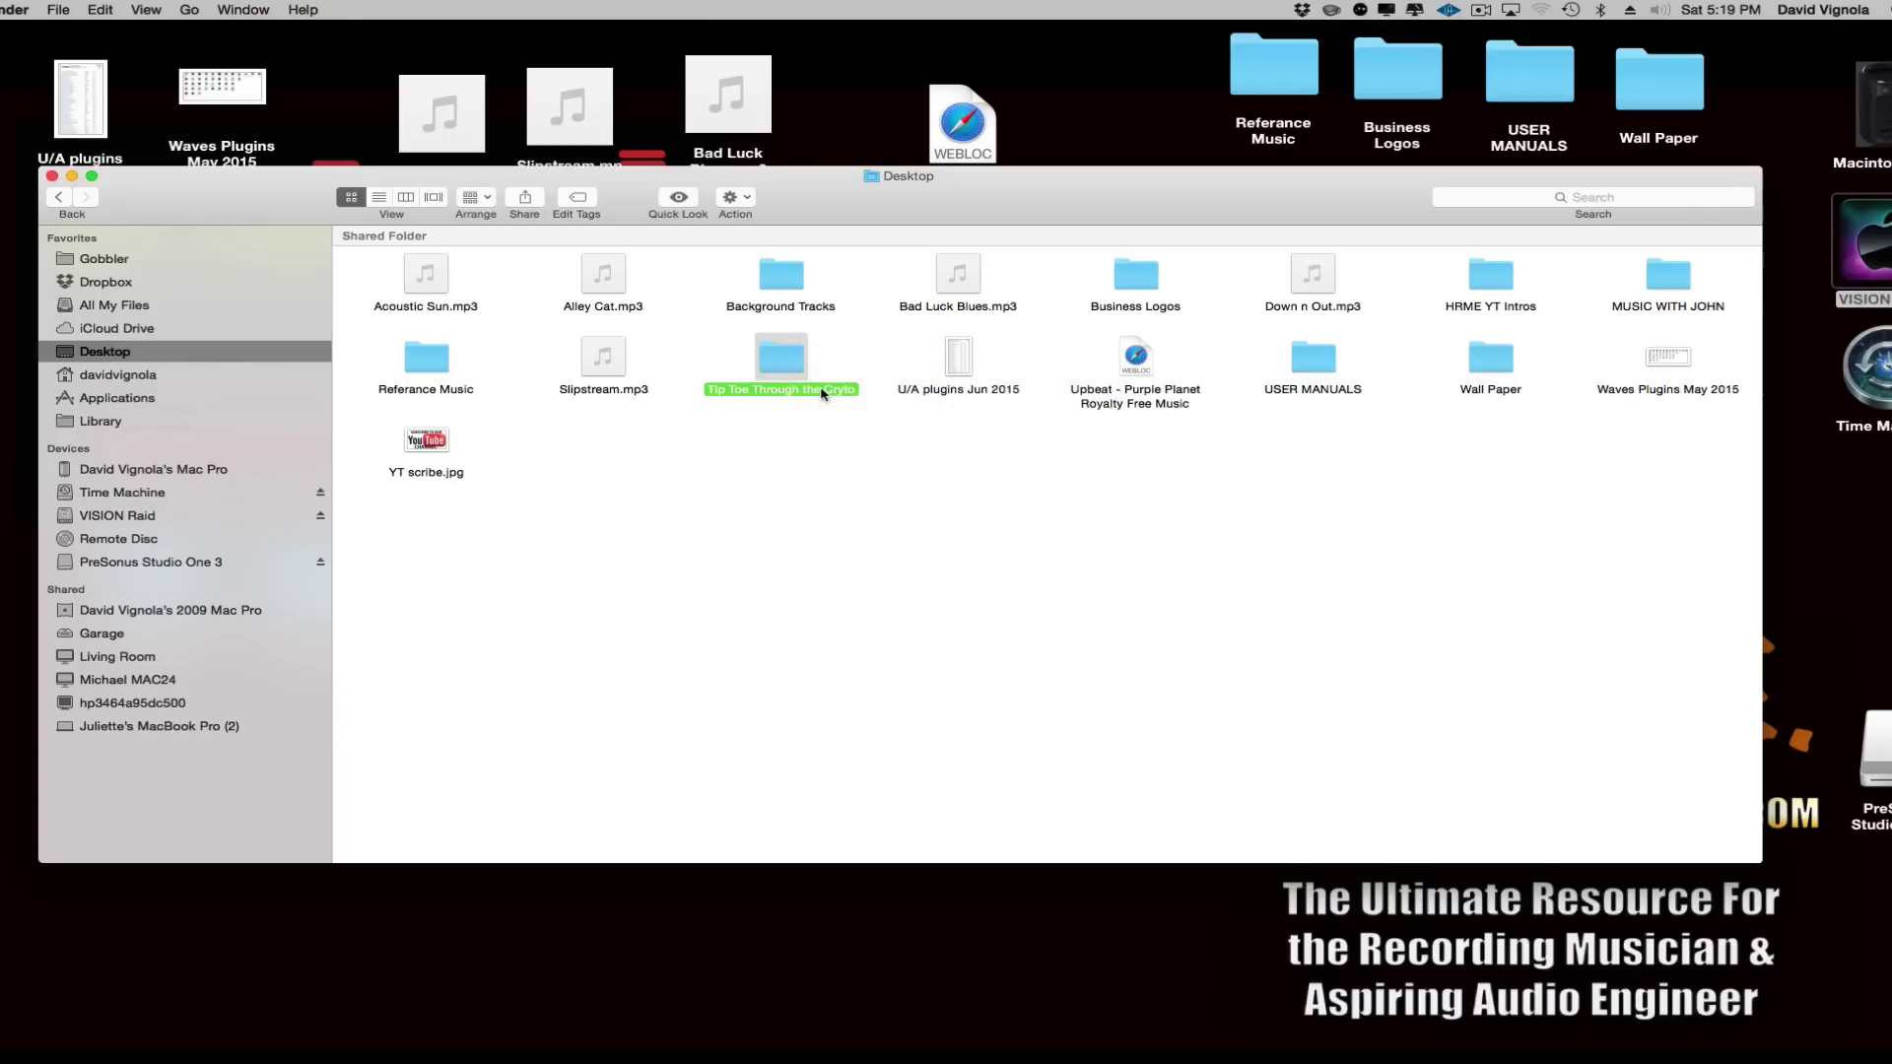
left_click(51, 177)
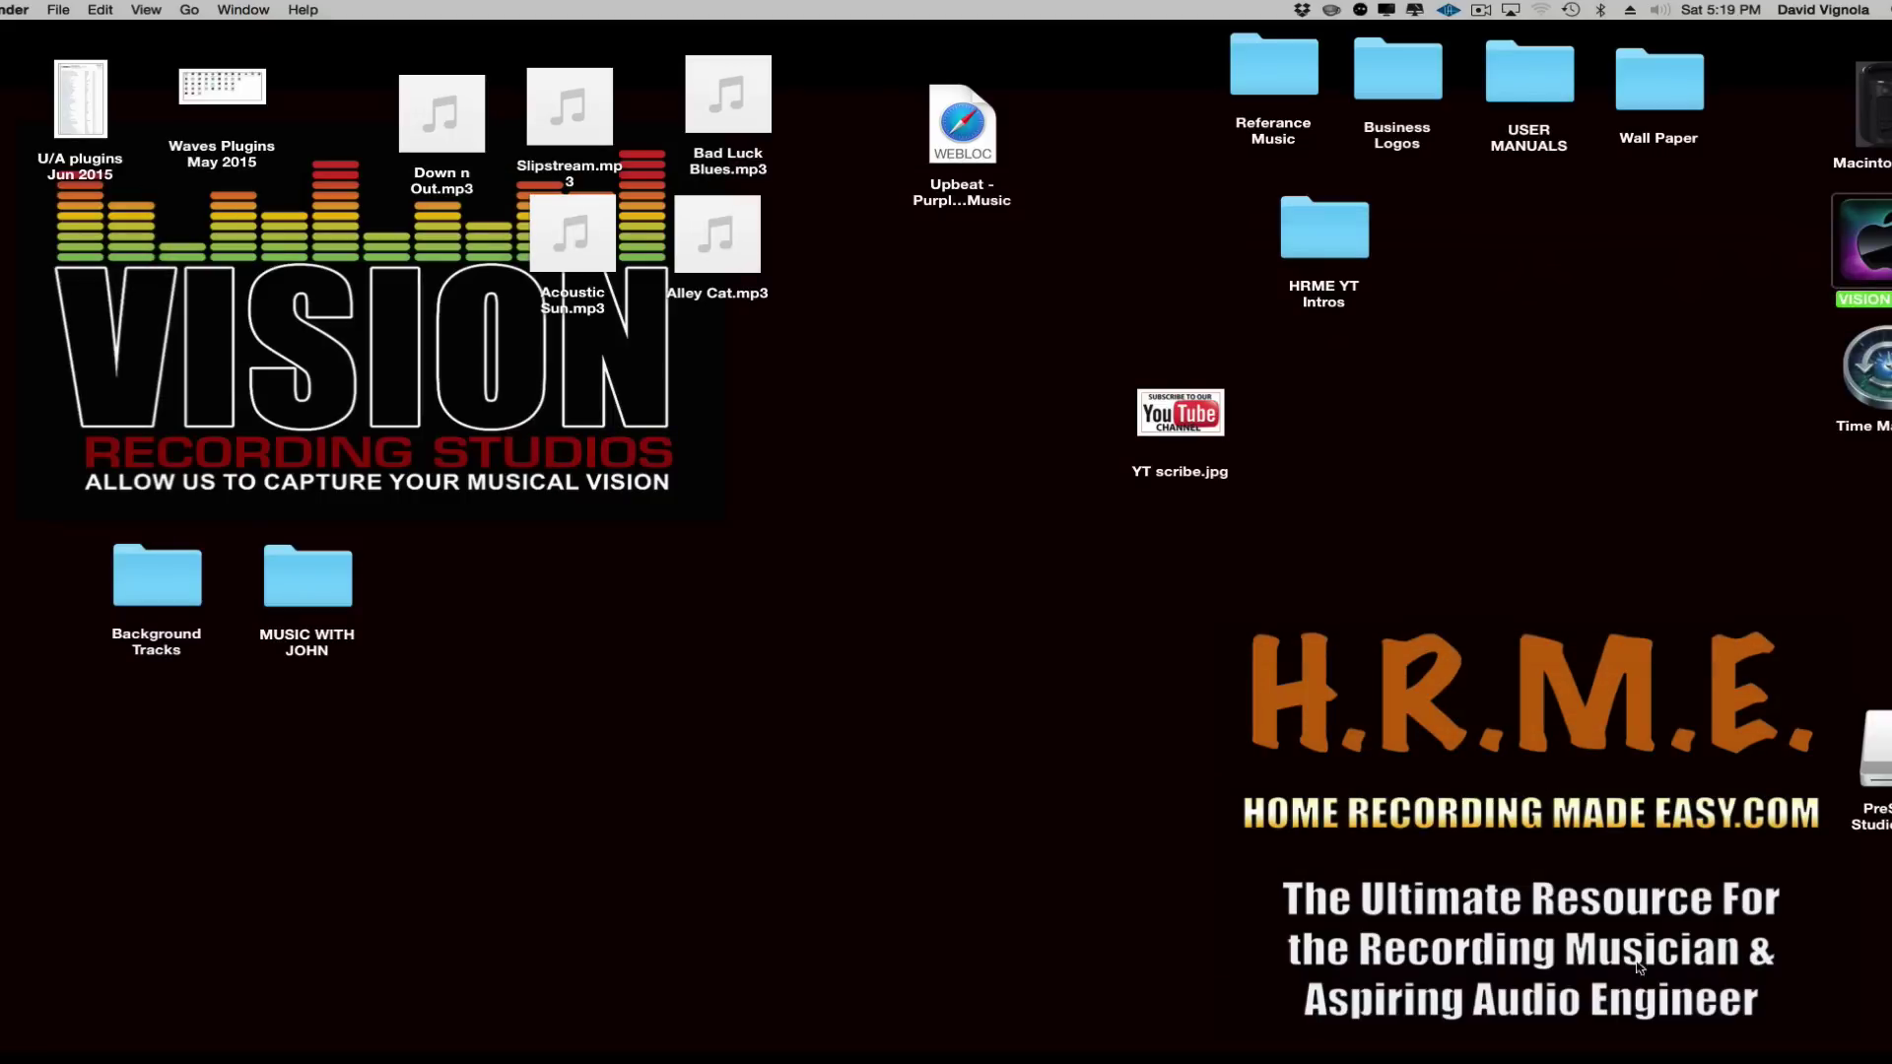
Return to the relocated song, close it, and hide Studio One to reveal the desktop.
left_click(1665, 1035)
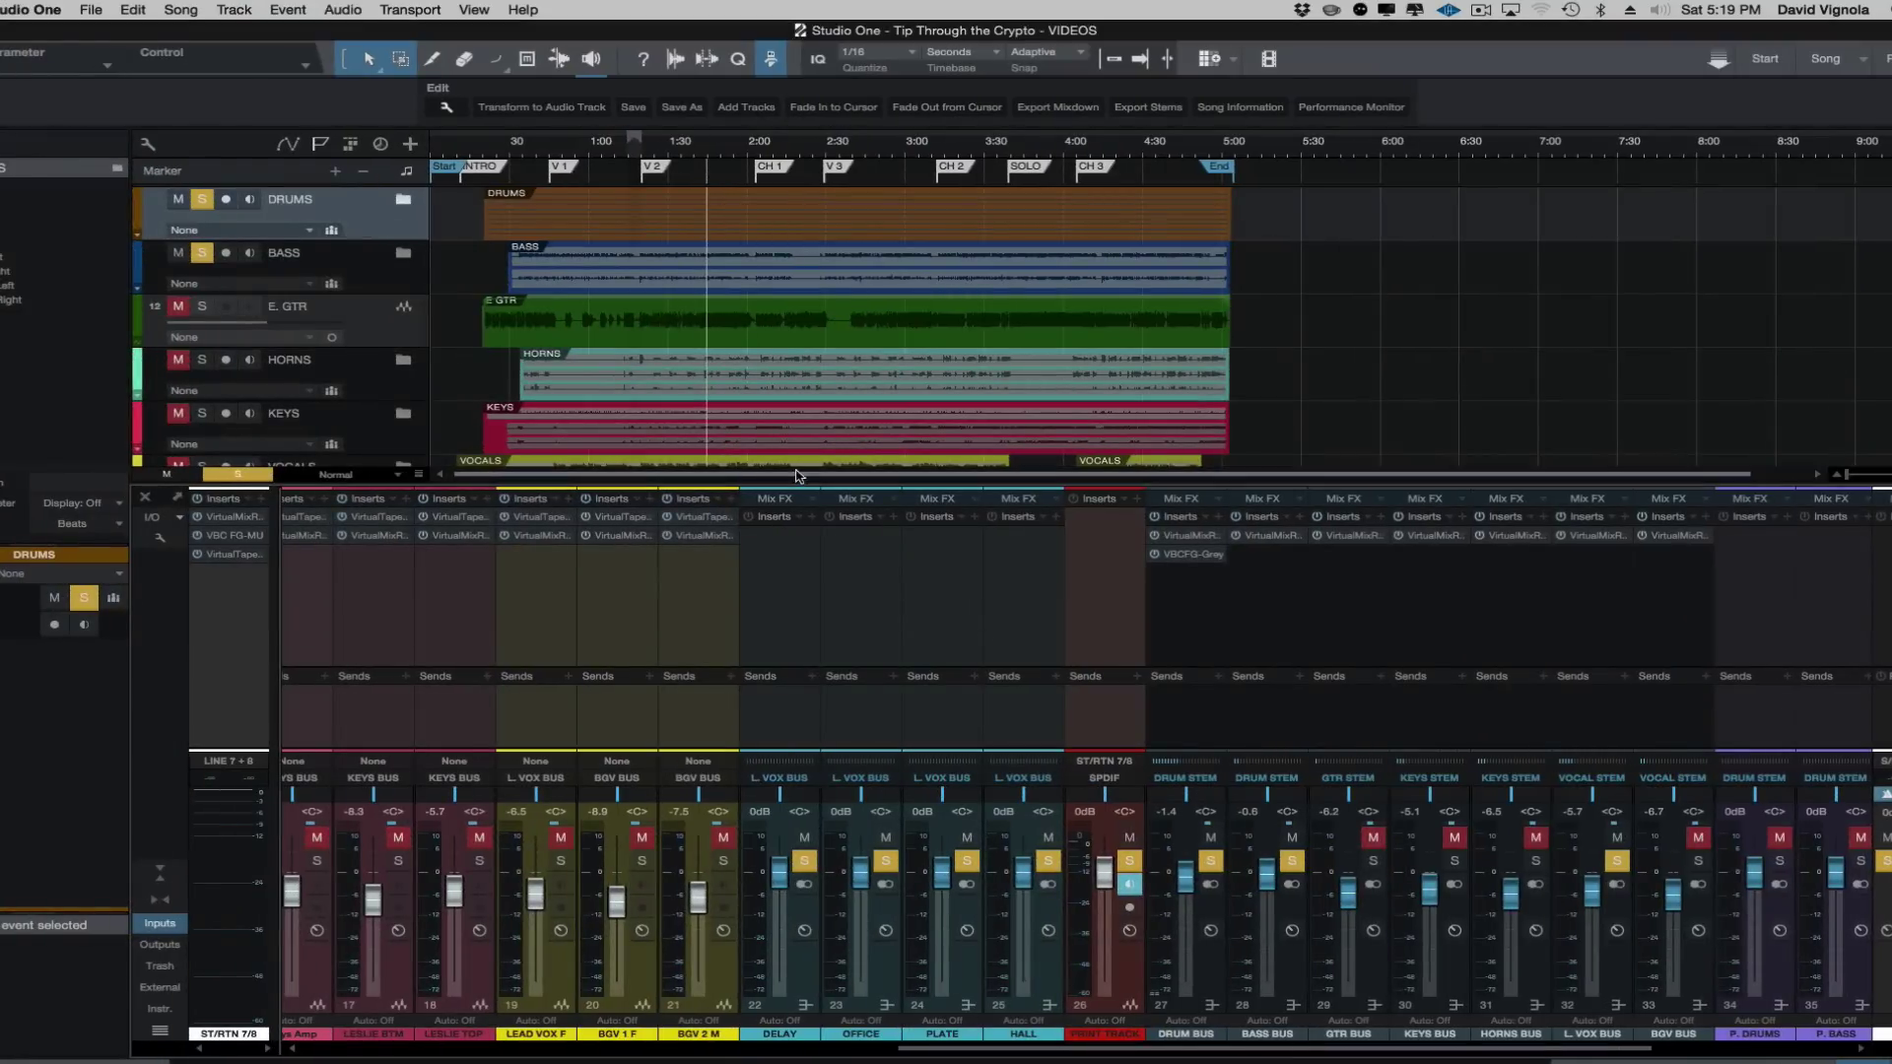
left_click(583, 149)
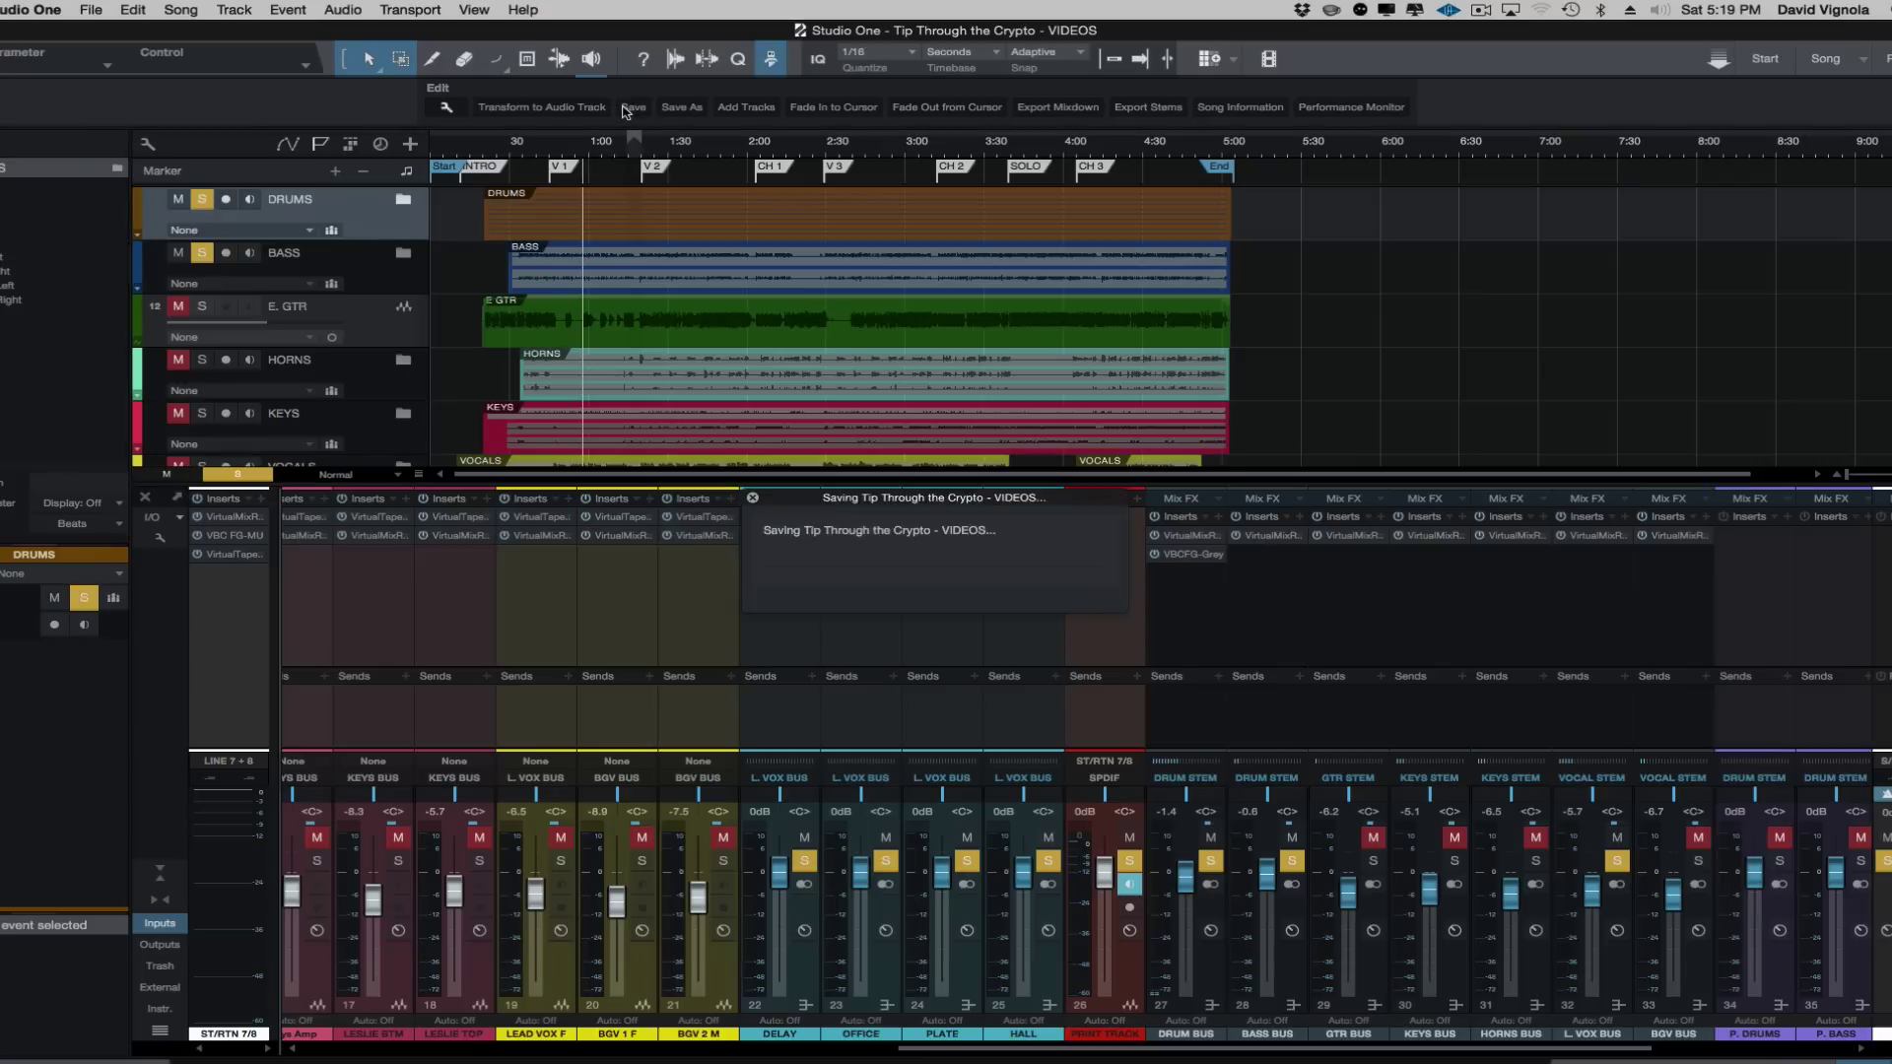
left_click(89, 12)
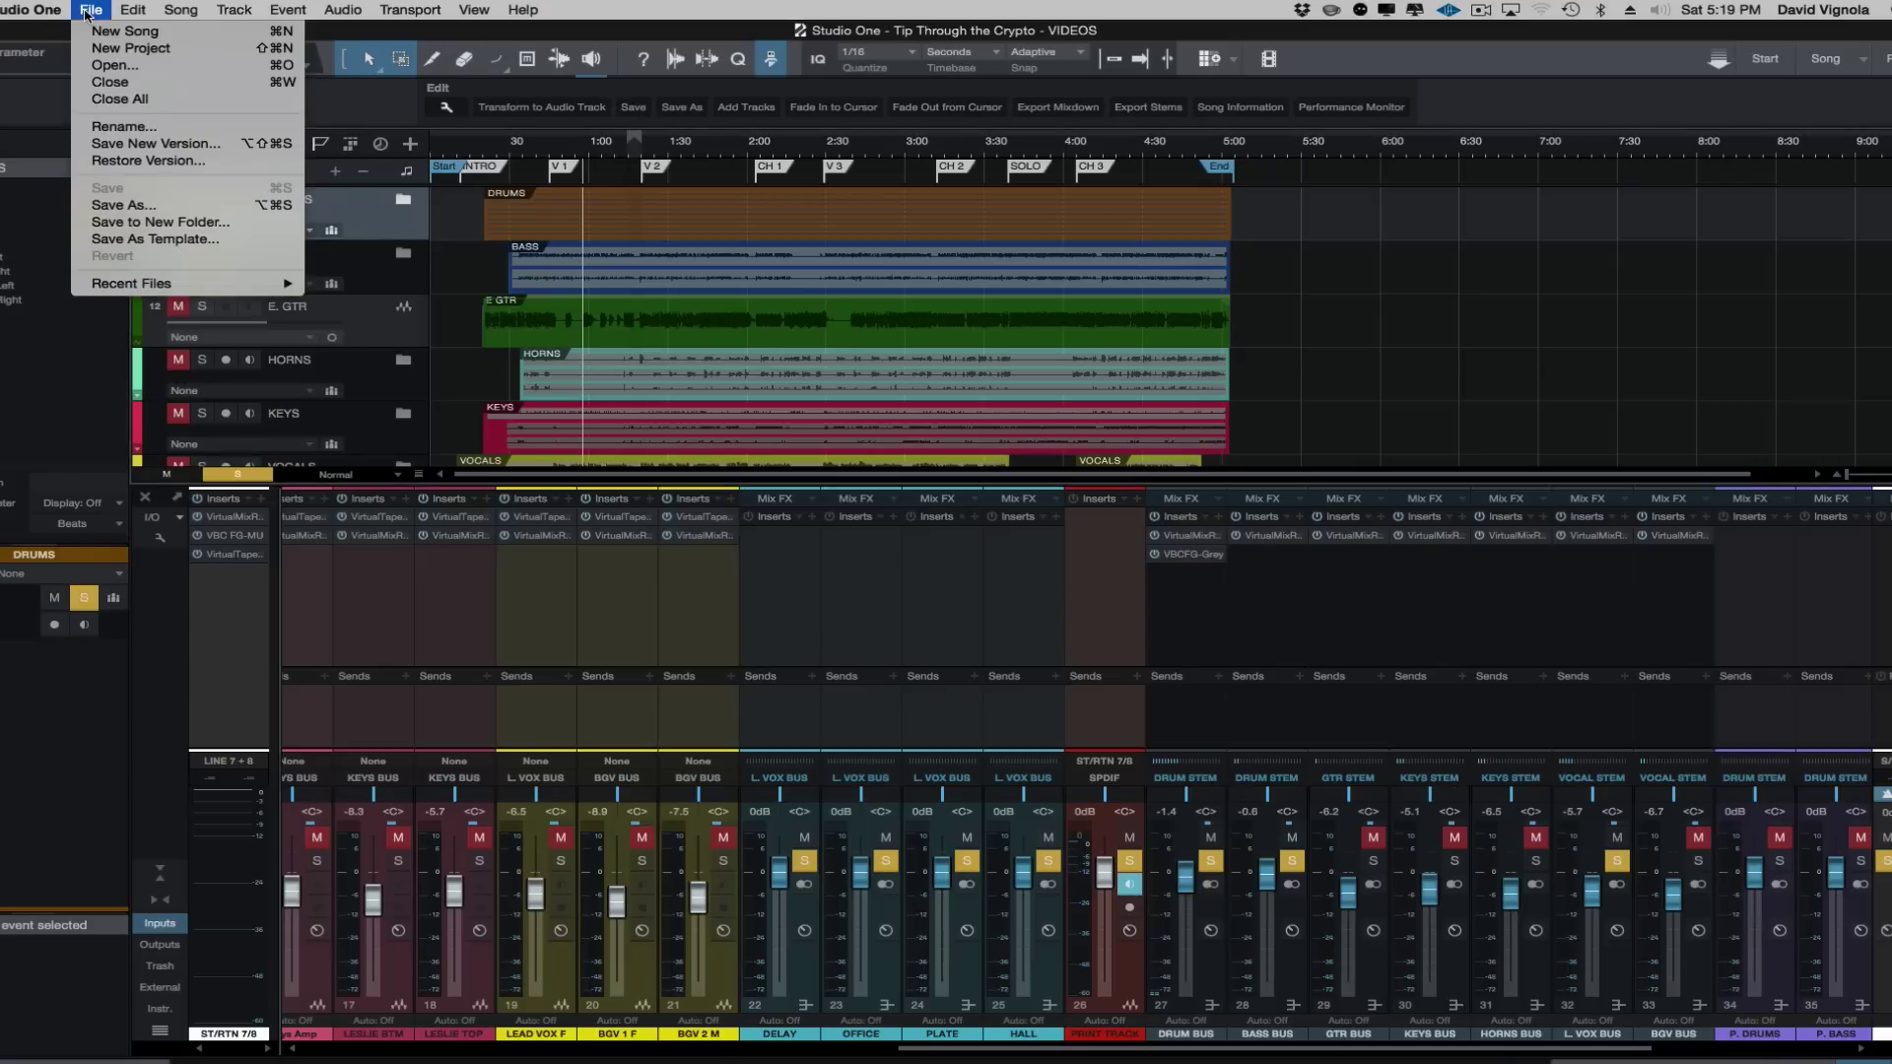
left_click(104, 81)
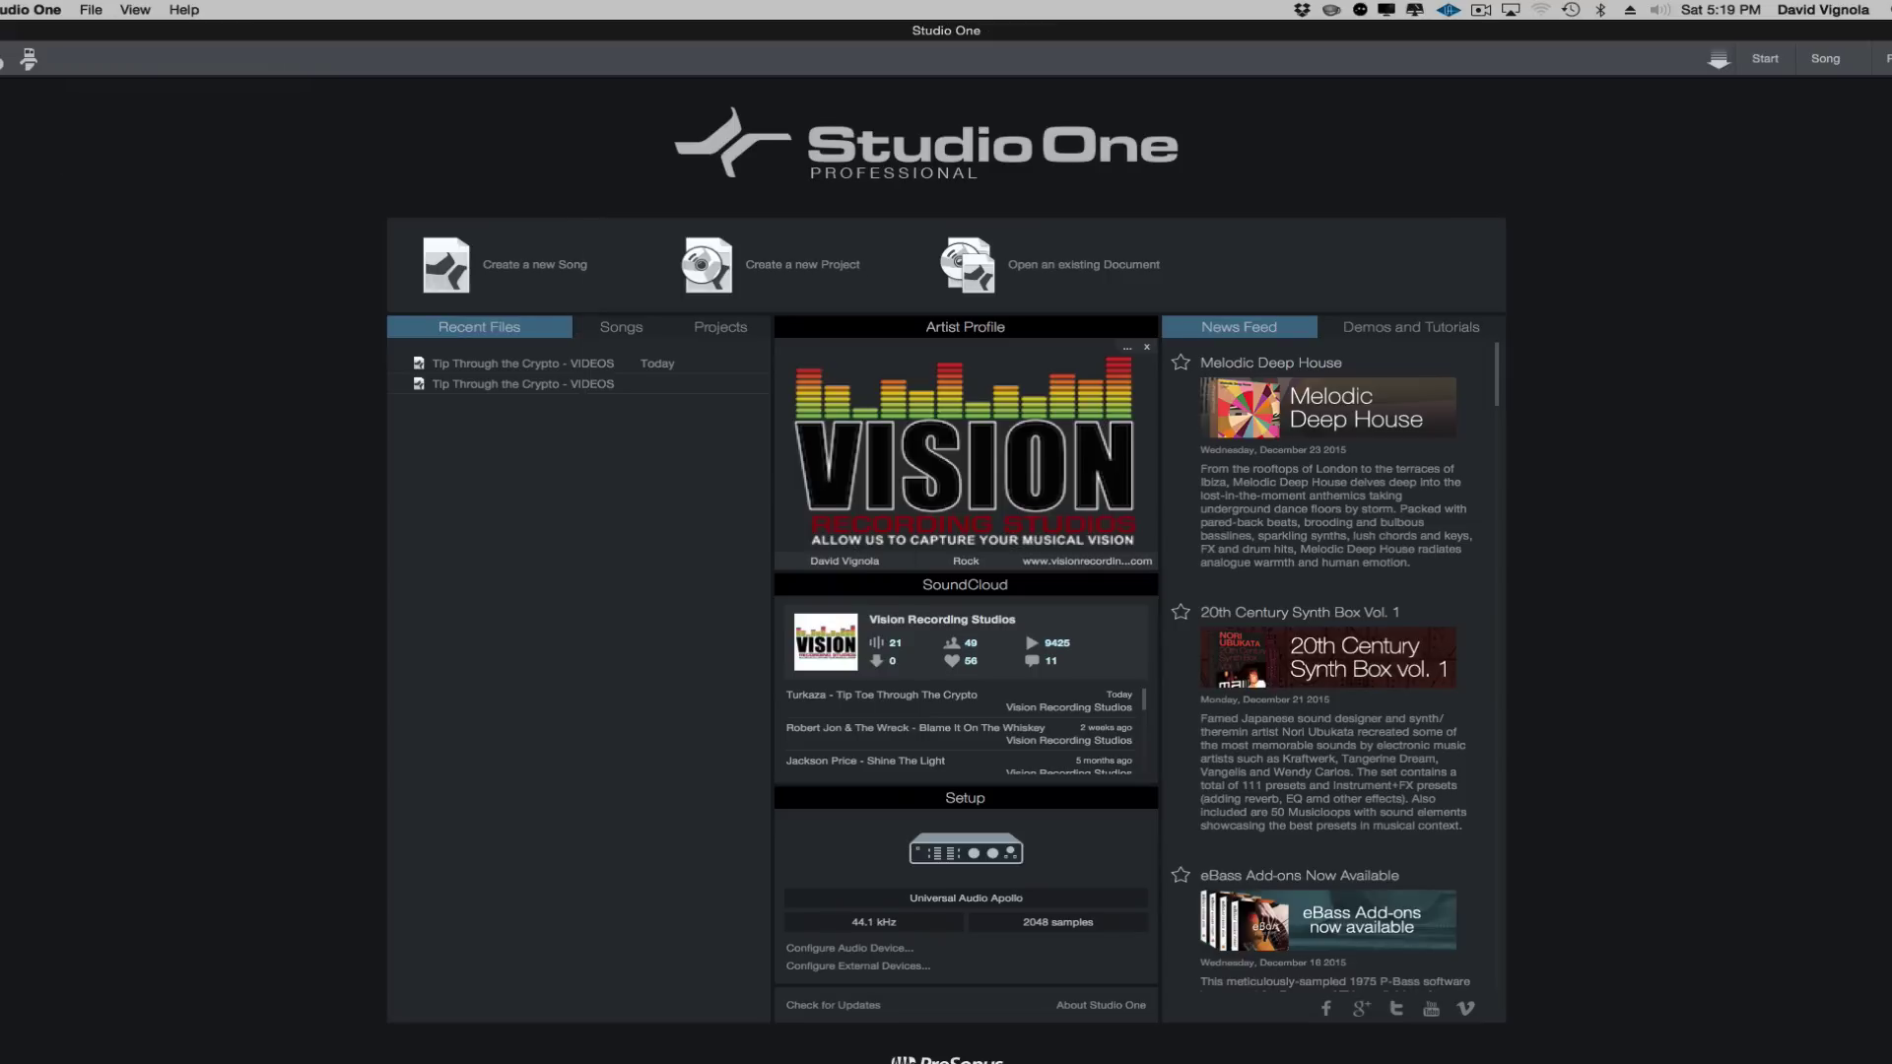
key("F11")
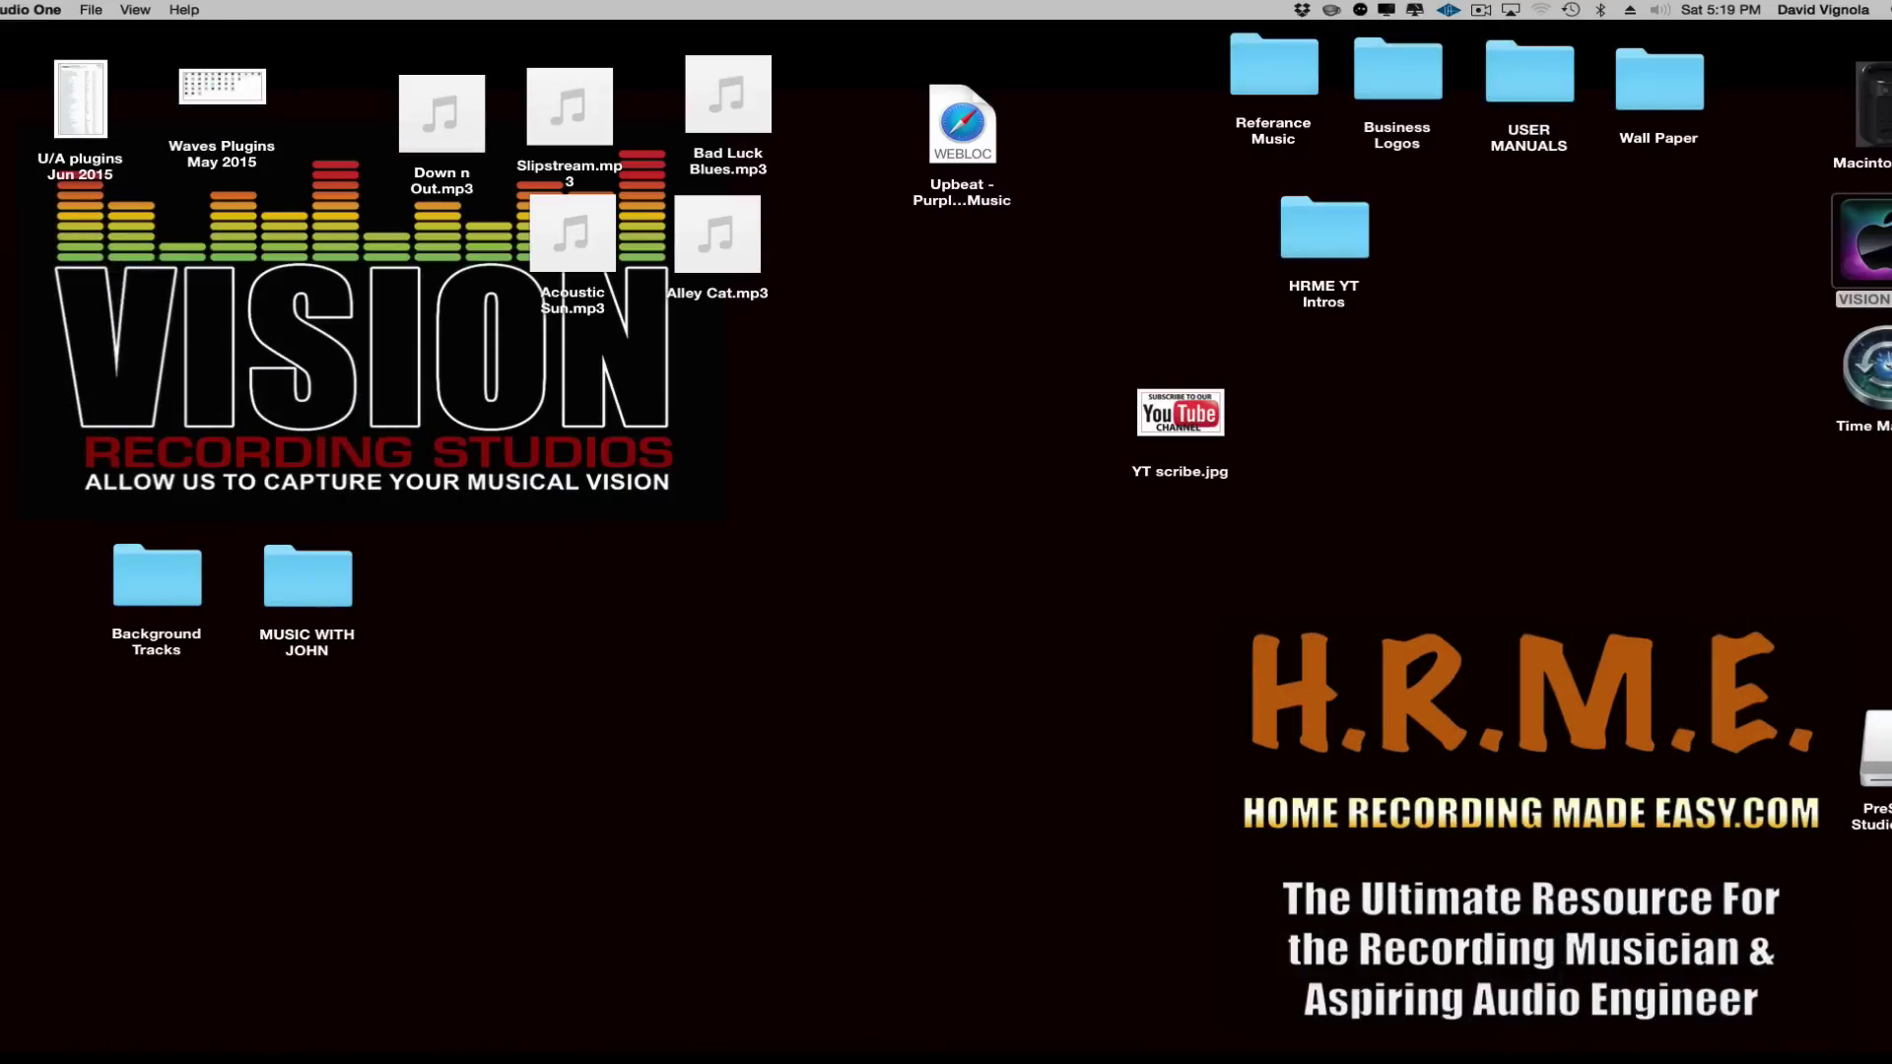
Drag the Tip Toe Through the Cryto folder from the Trash back onto the desktop.
left_click(1555, 1049)
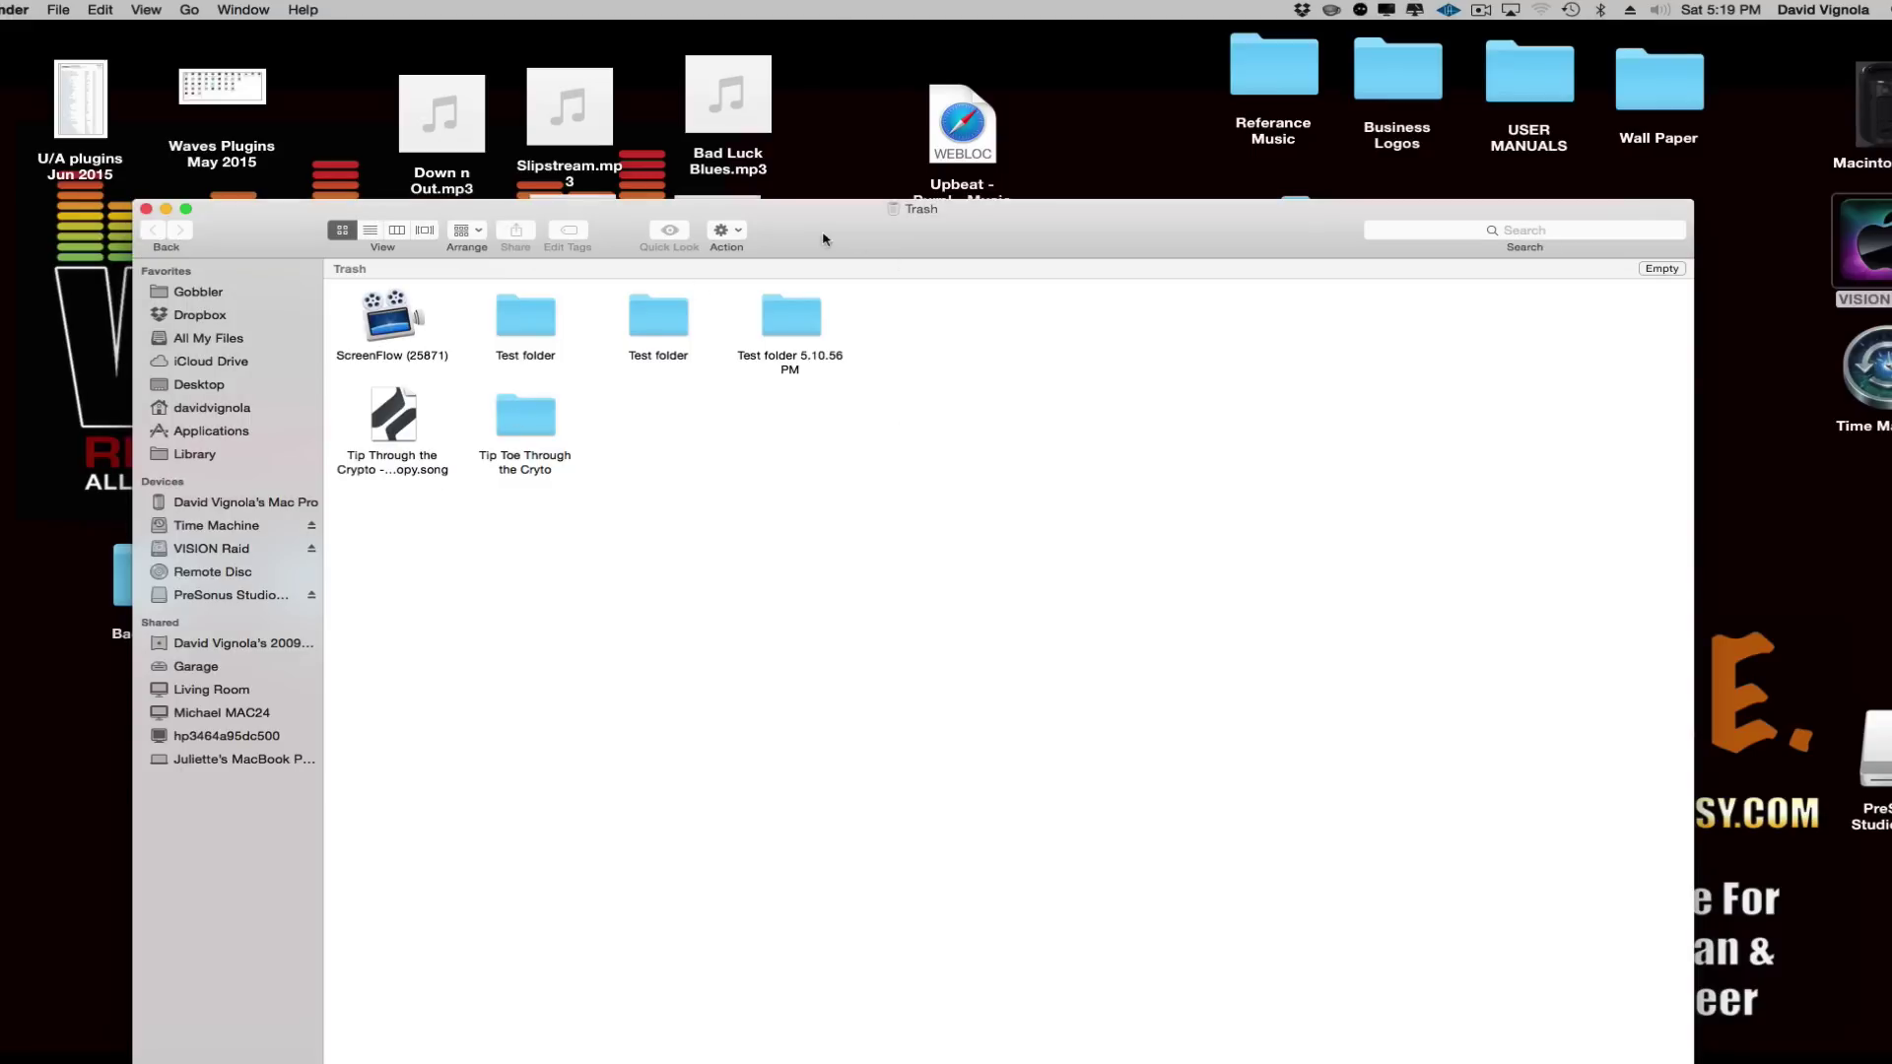
left_click_drag(826, 238, 806, 425)
left_click_drag(498, 621, 1025, 286)
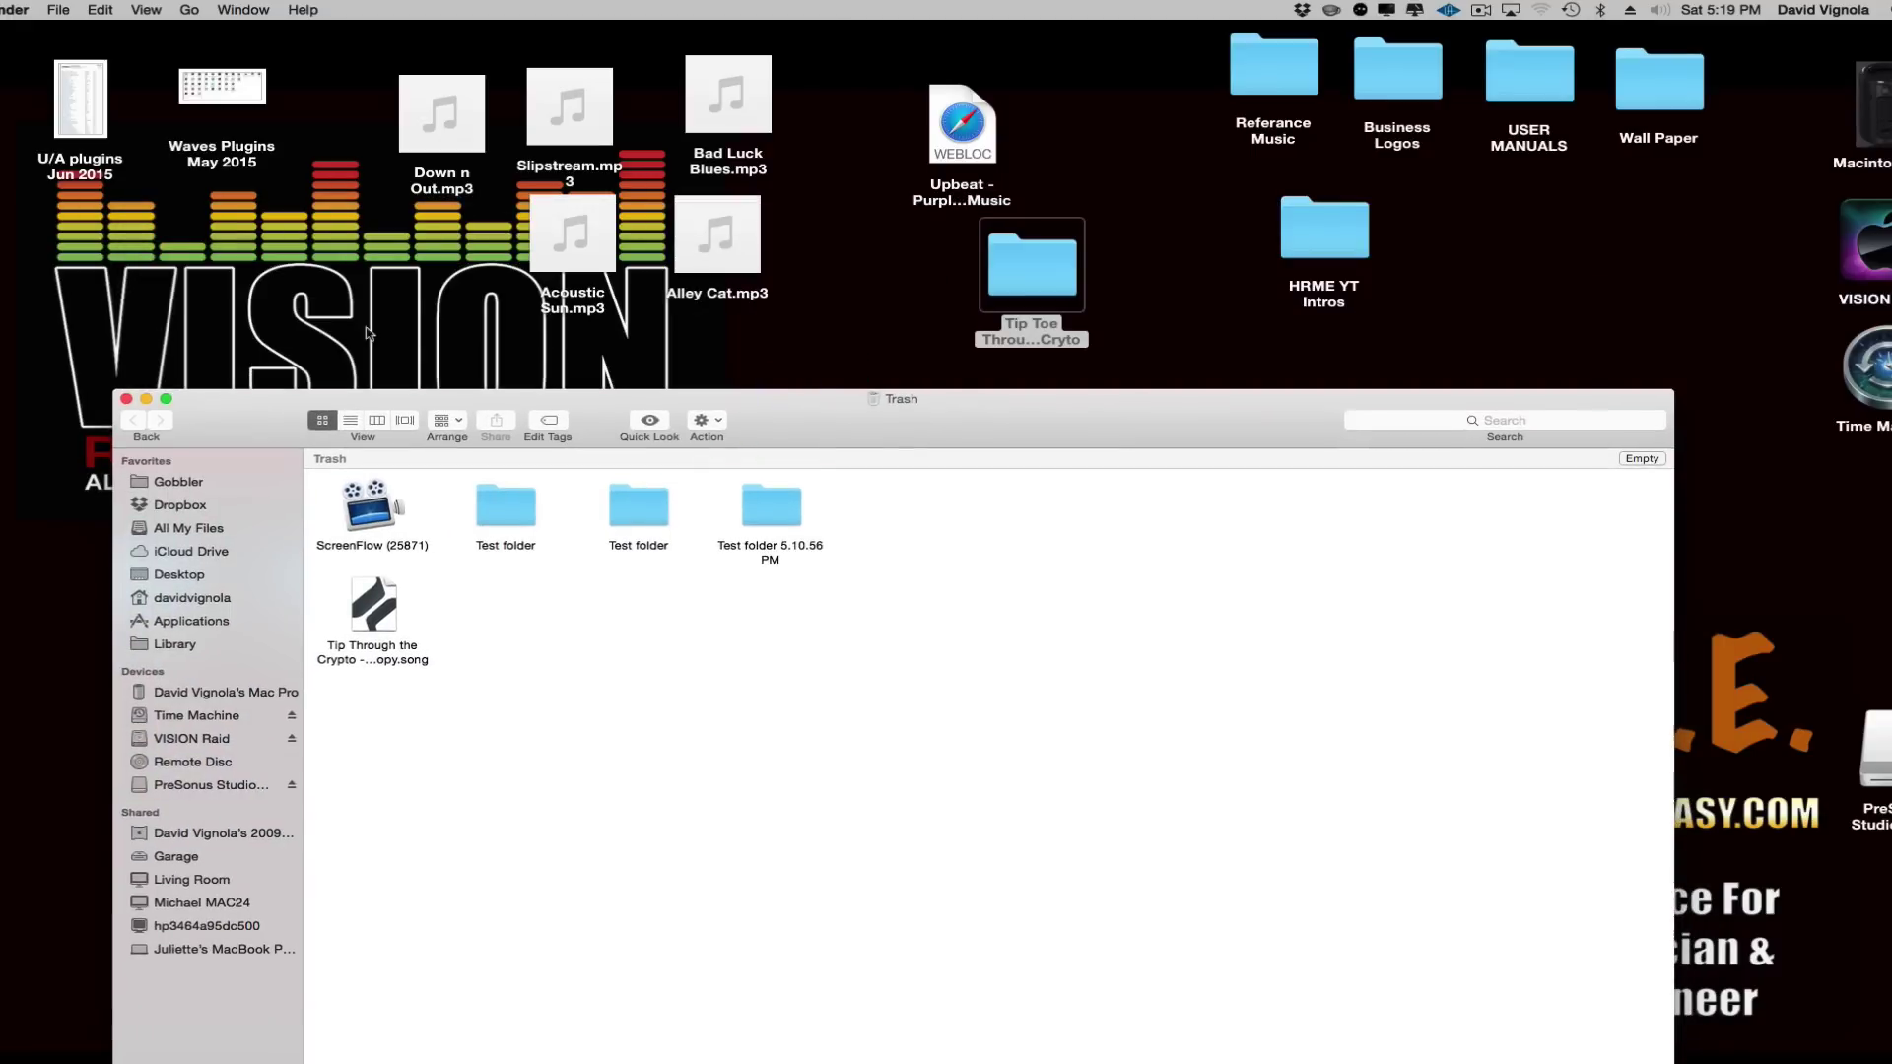
left_click(128, 400)
Open the restored folder and browse its Media and Cache/Images contents.
double_click(1062, 275)
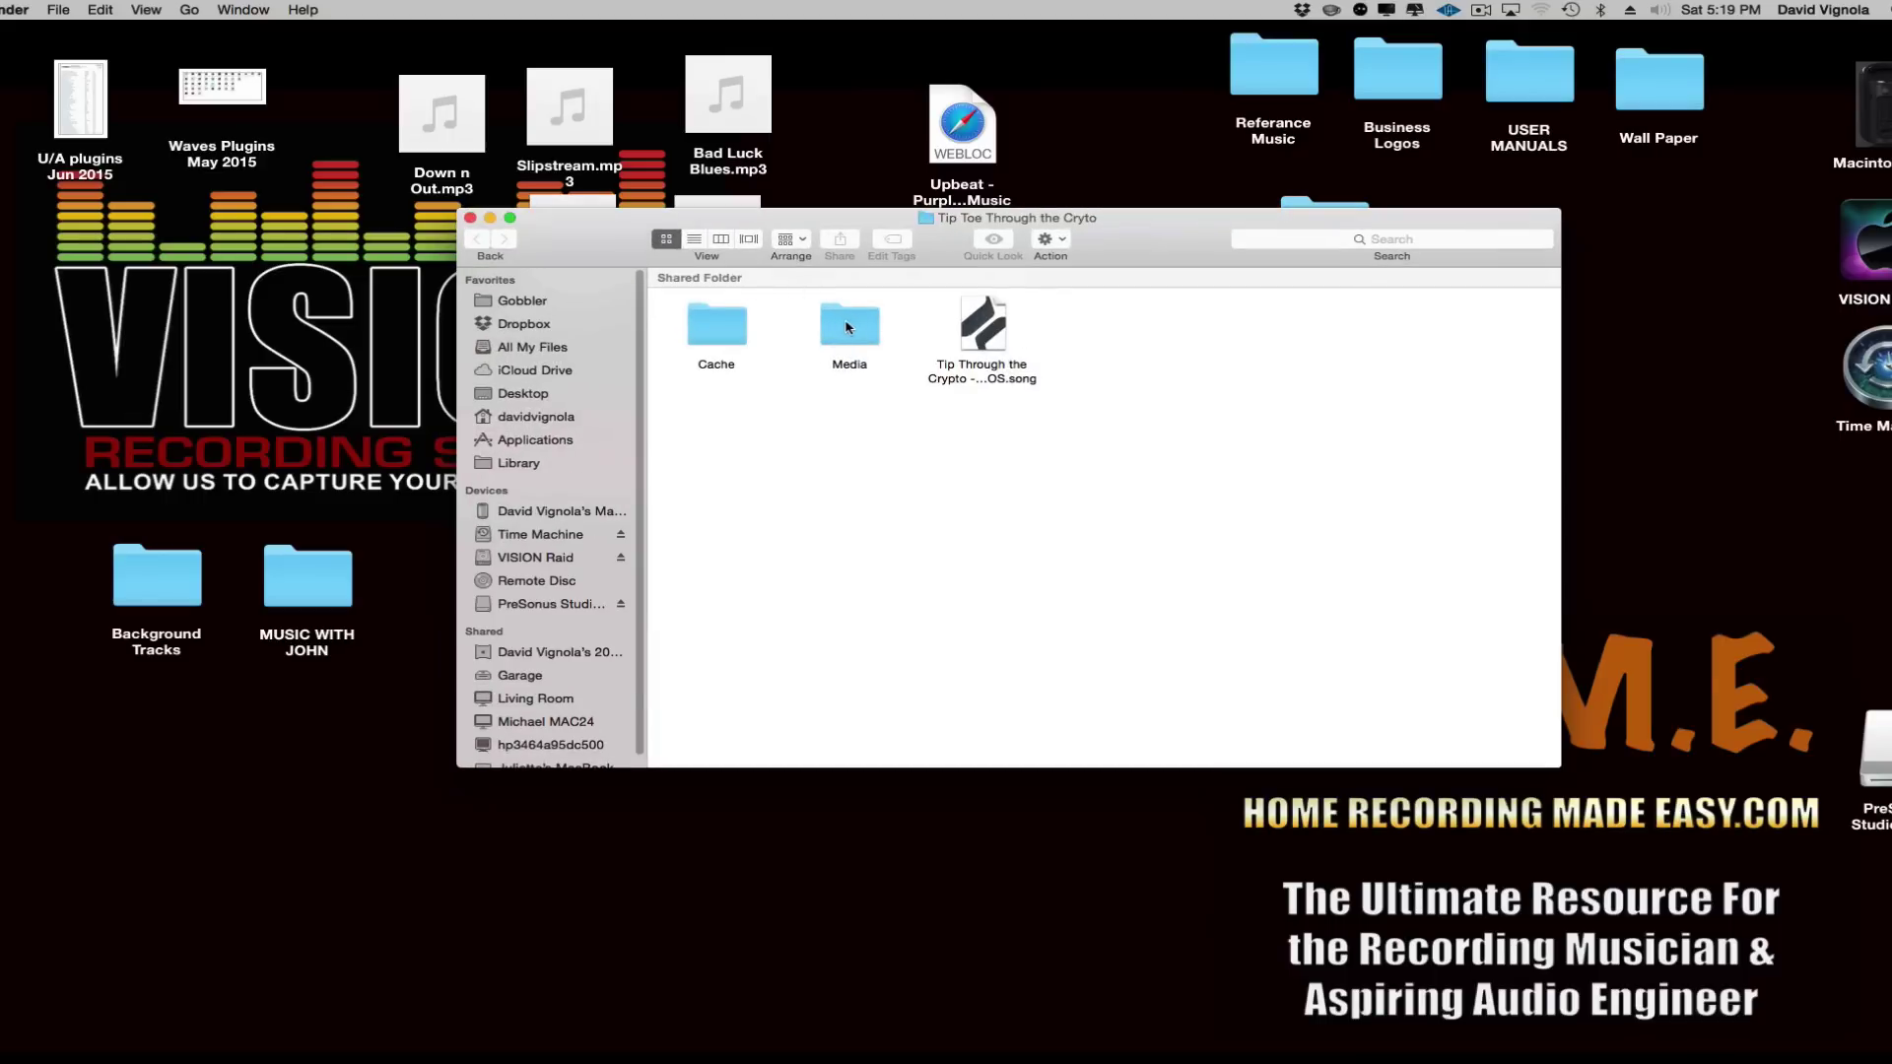
double_click(864, 330)
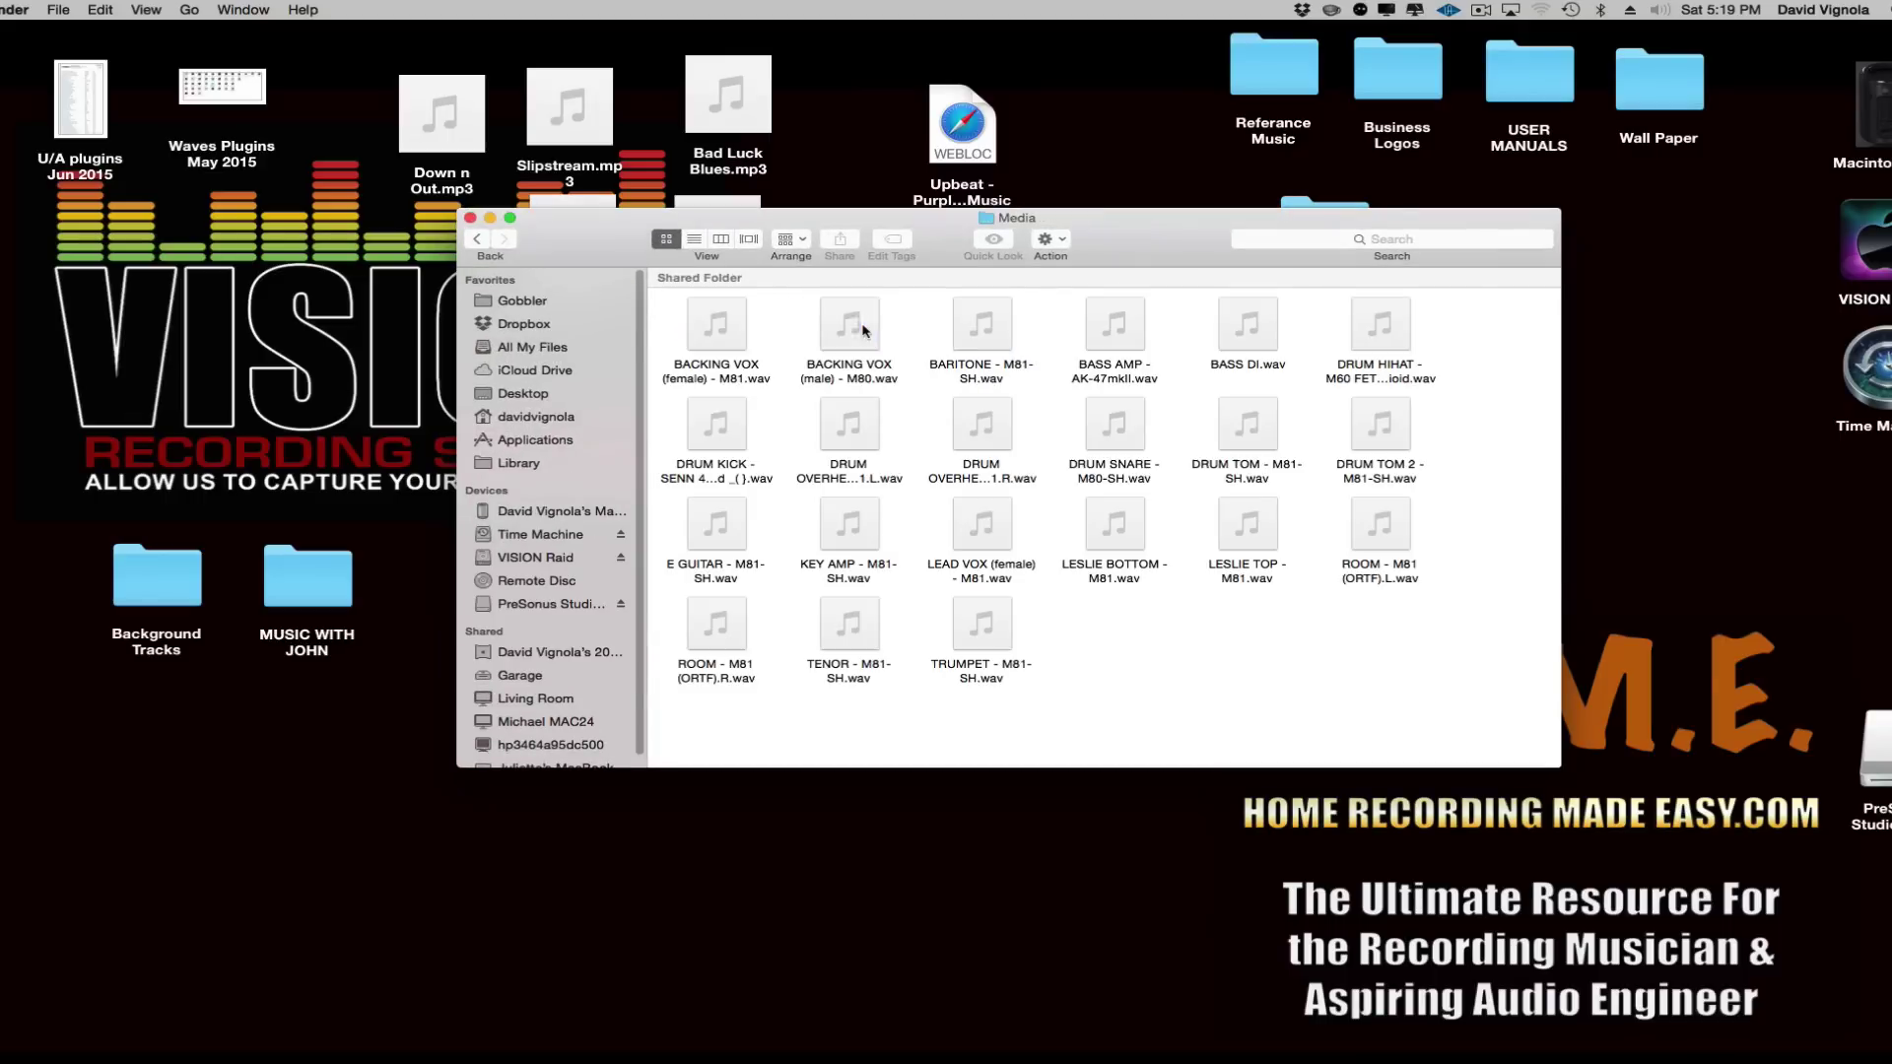
left_click(476, 238)
double_click(716, 330)
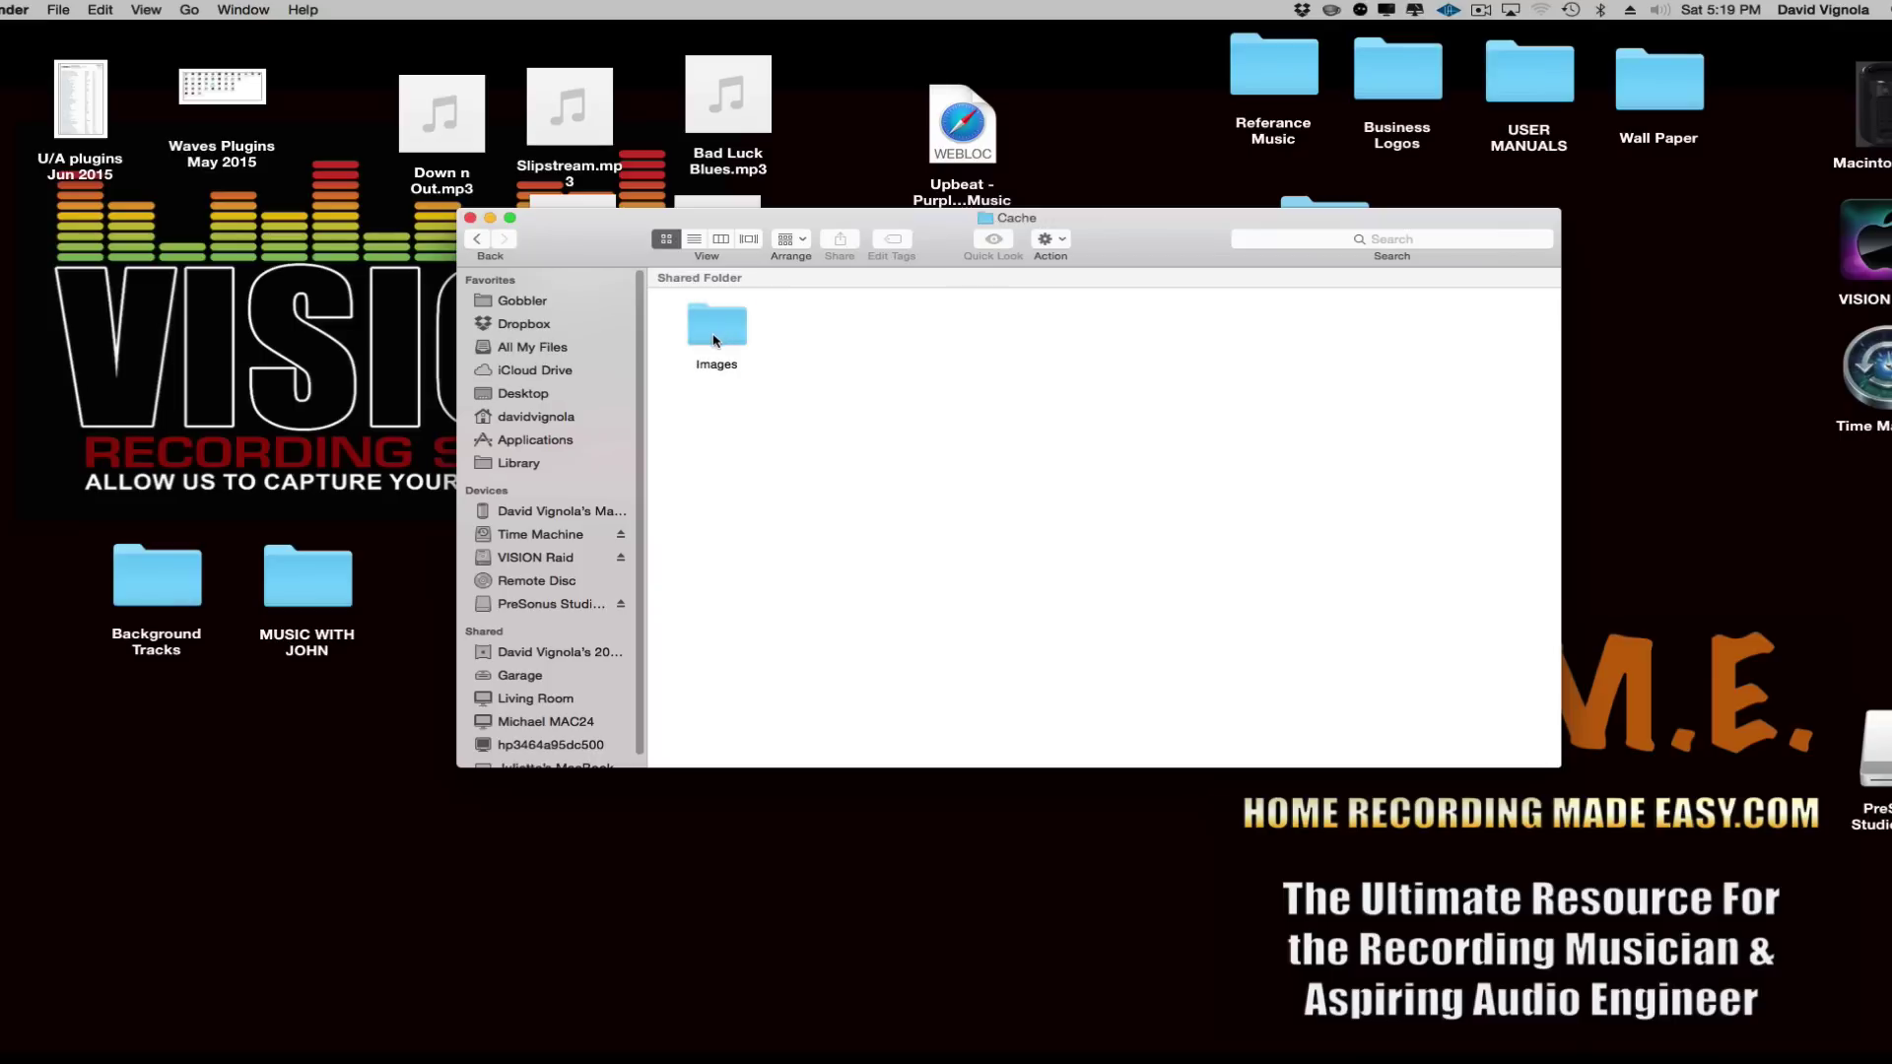
double_click(716, 330)
left_click(474, 239)
left_click(477, 239)
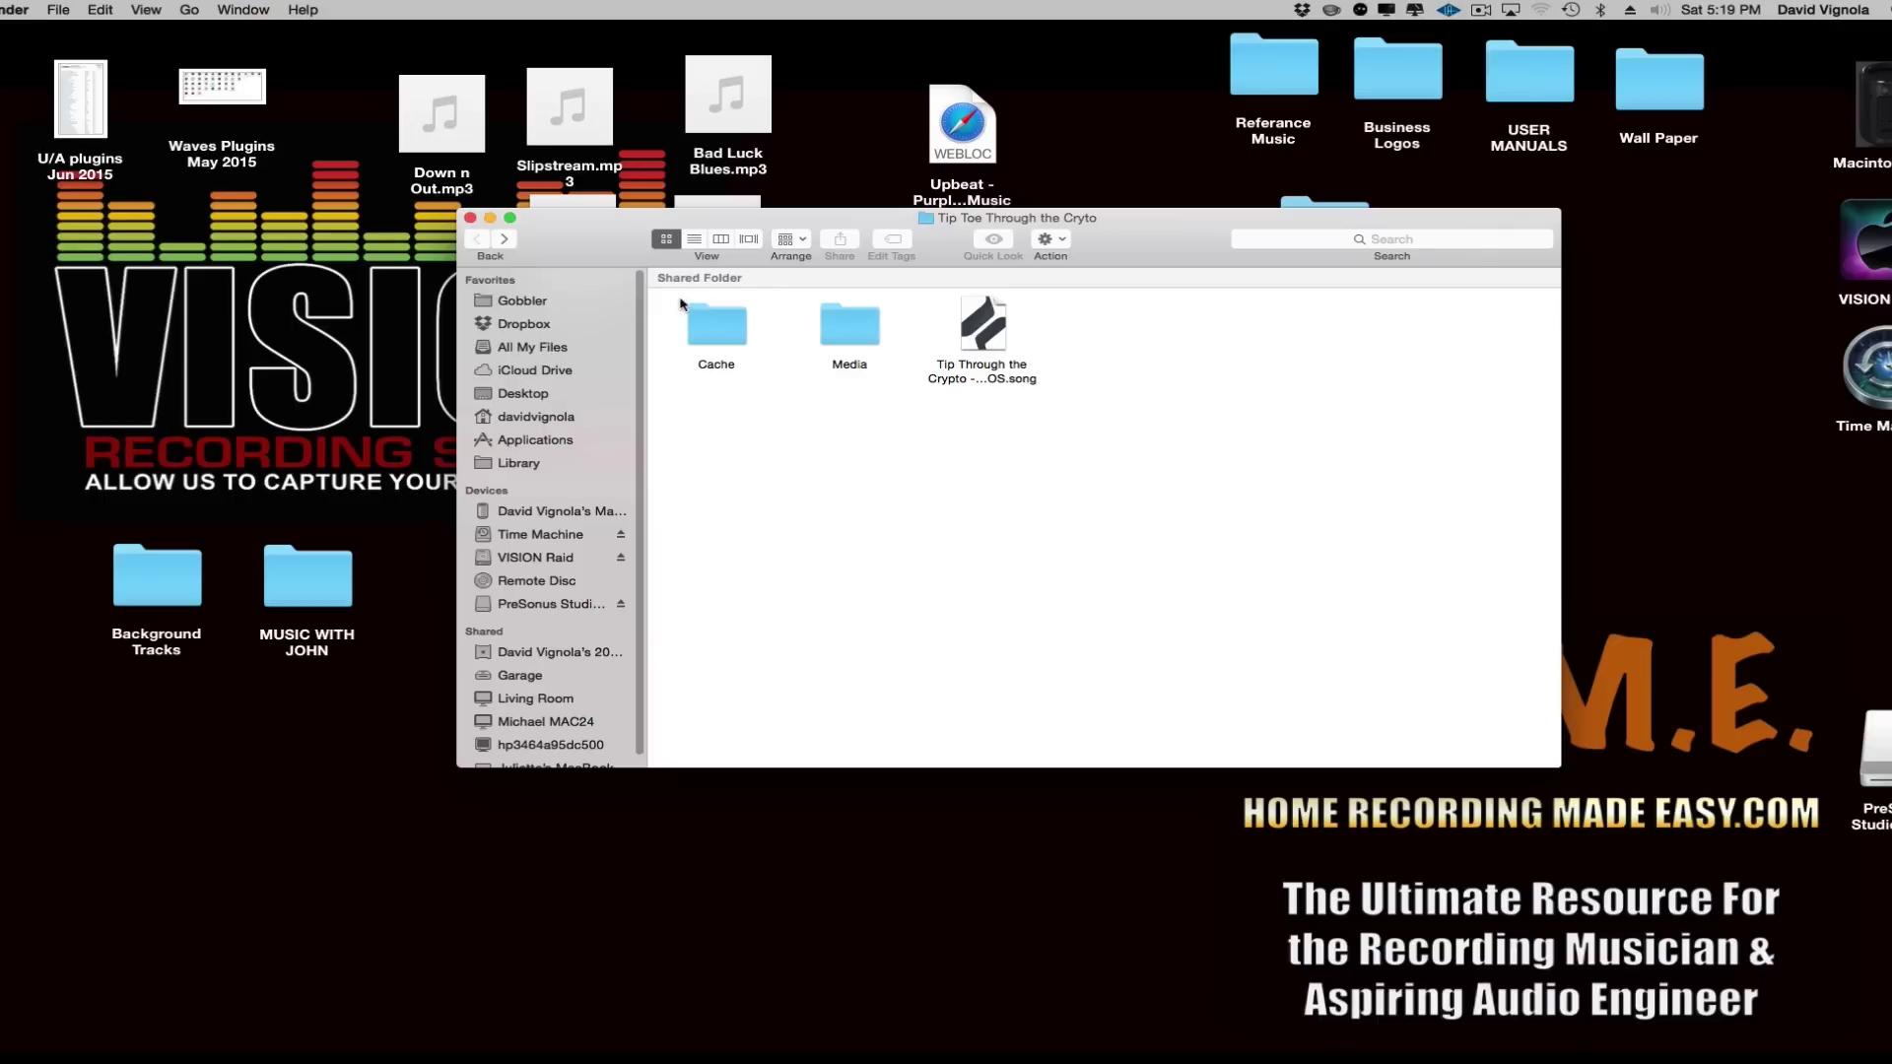
Copy the Cache and Media folders and the song file together.
left_click_drag(666, 298, 1024, 379)
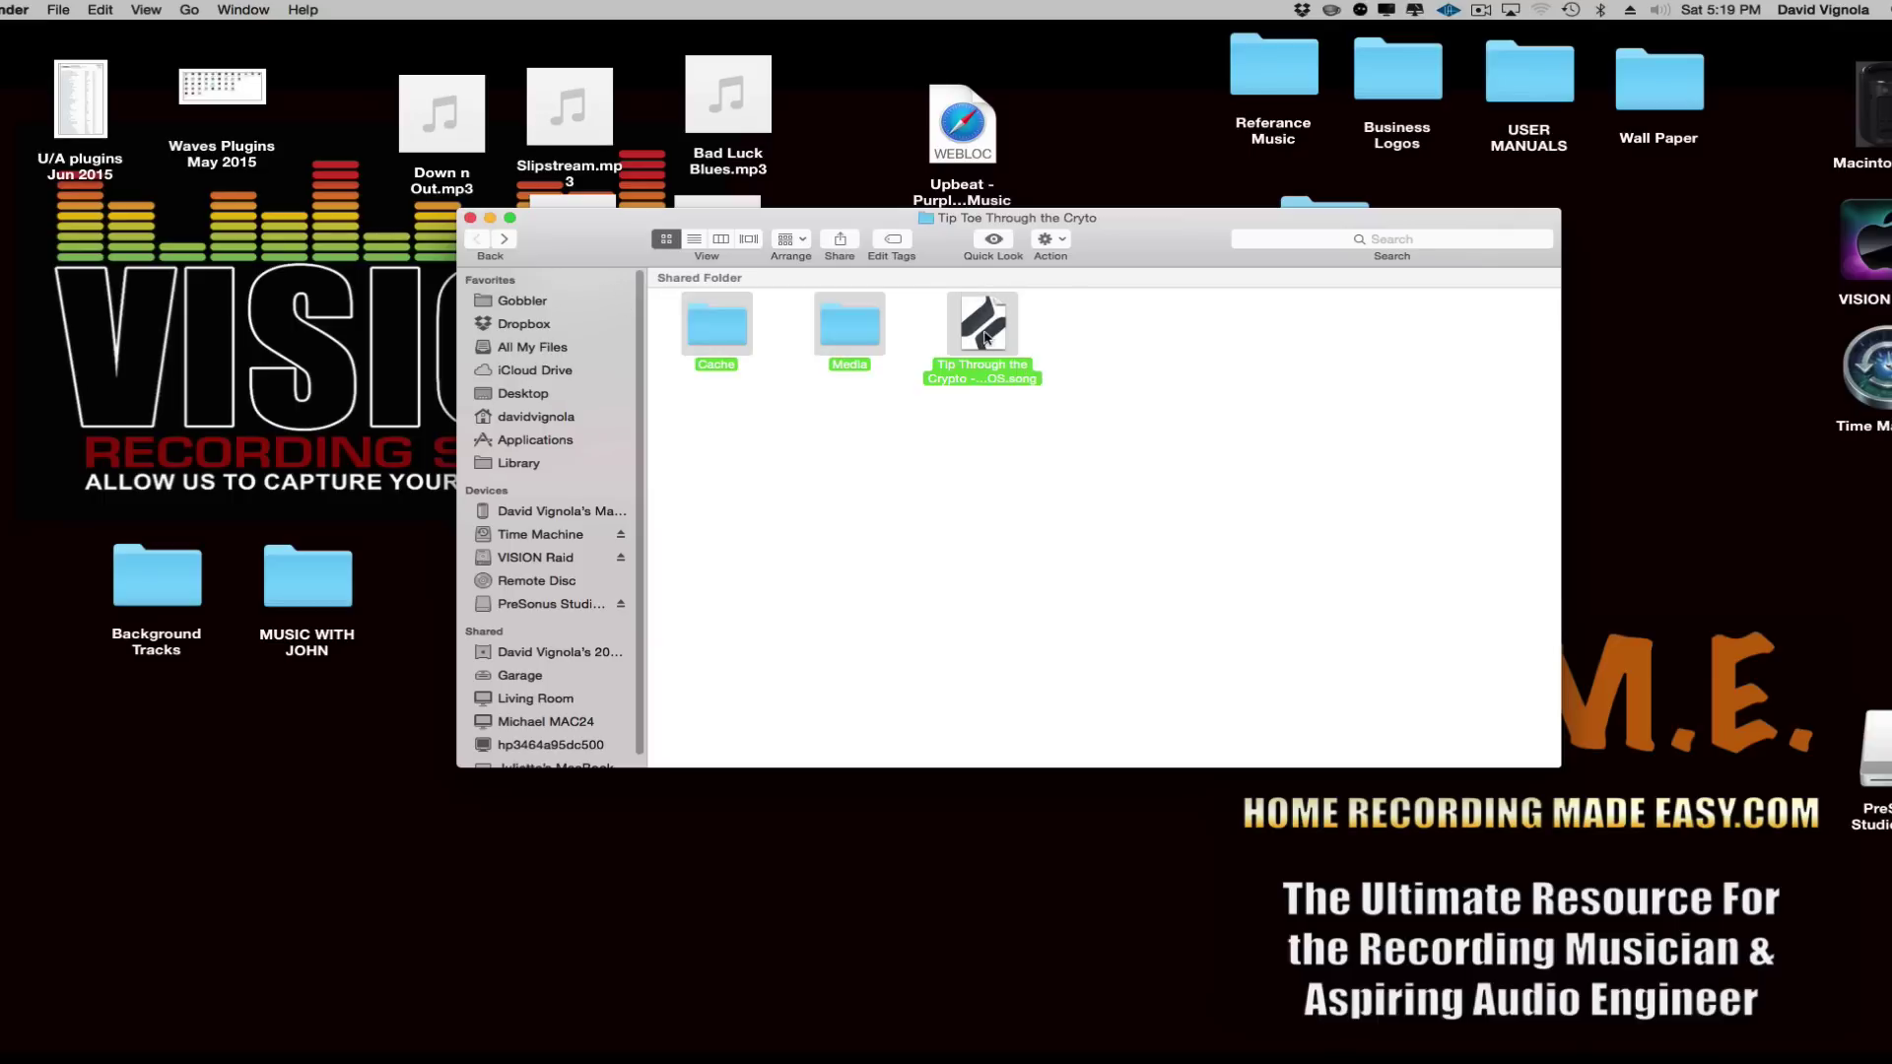
right_click(986, 335)
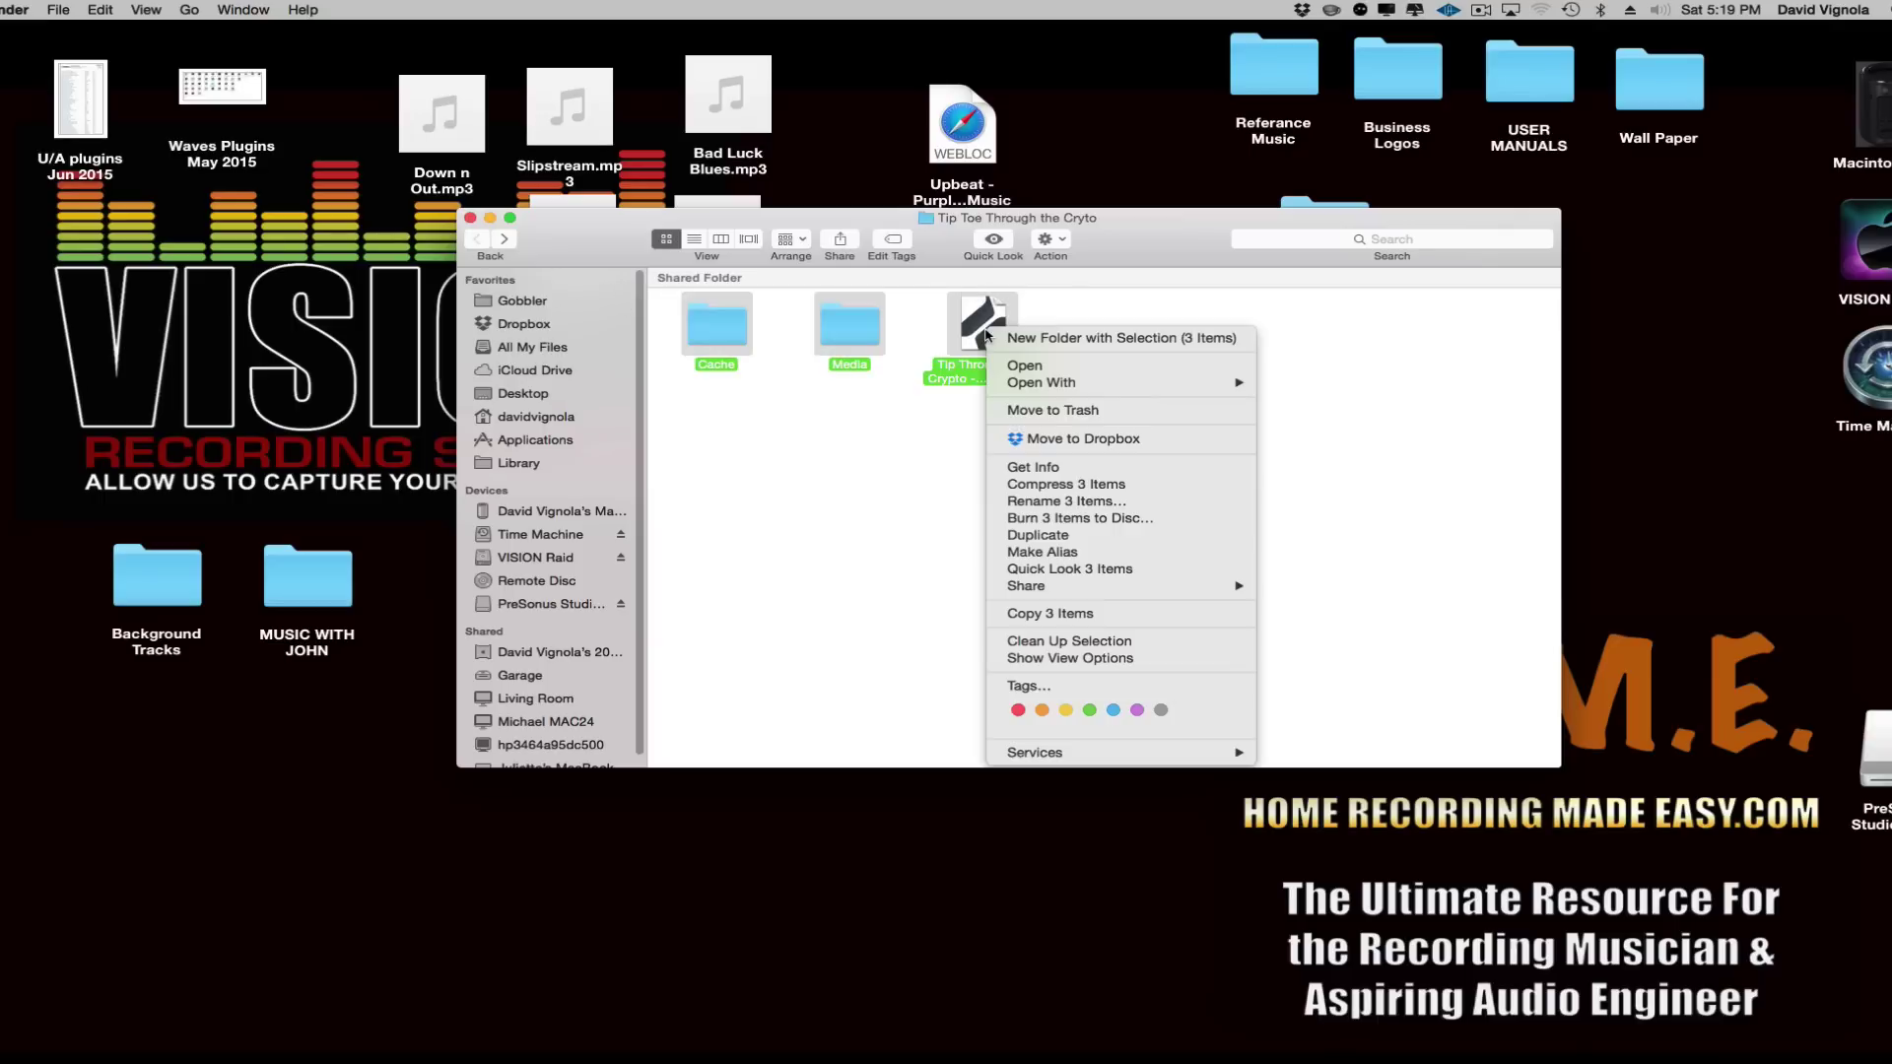
left_click(1021, 614)
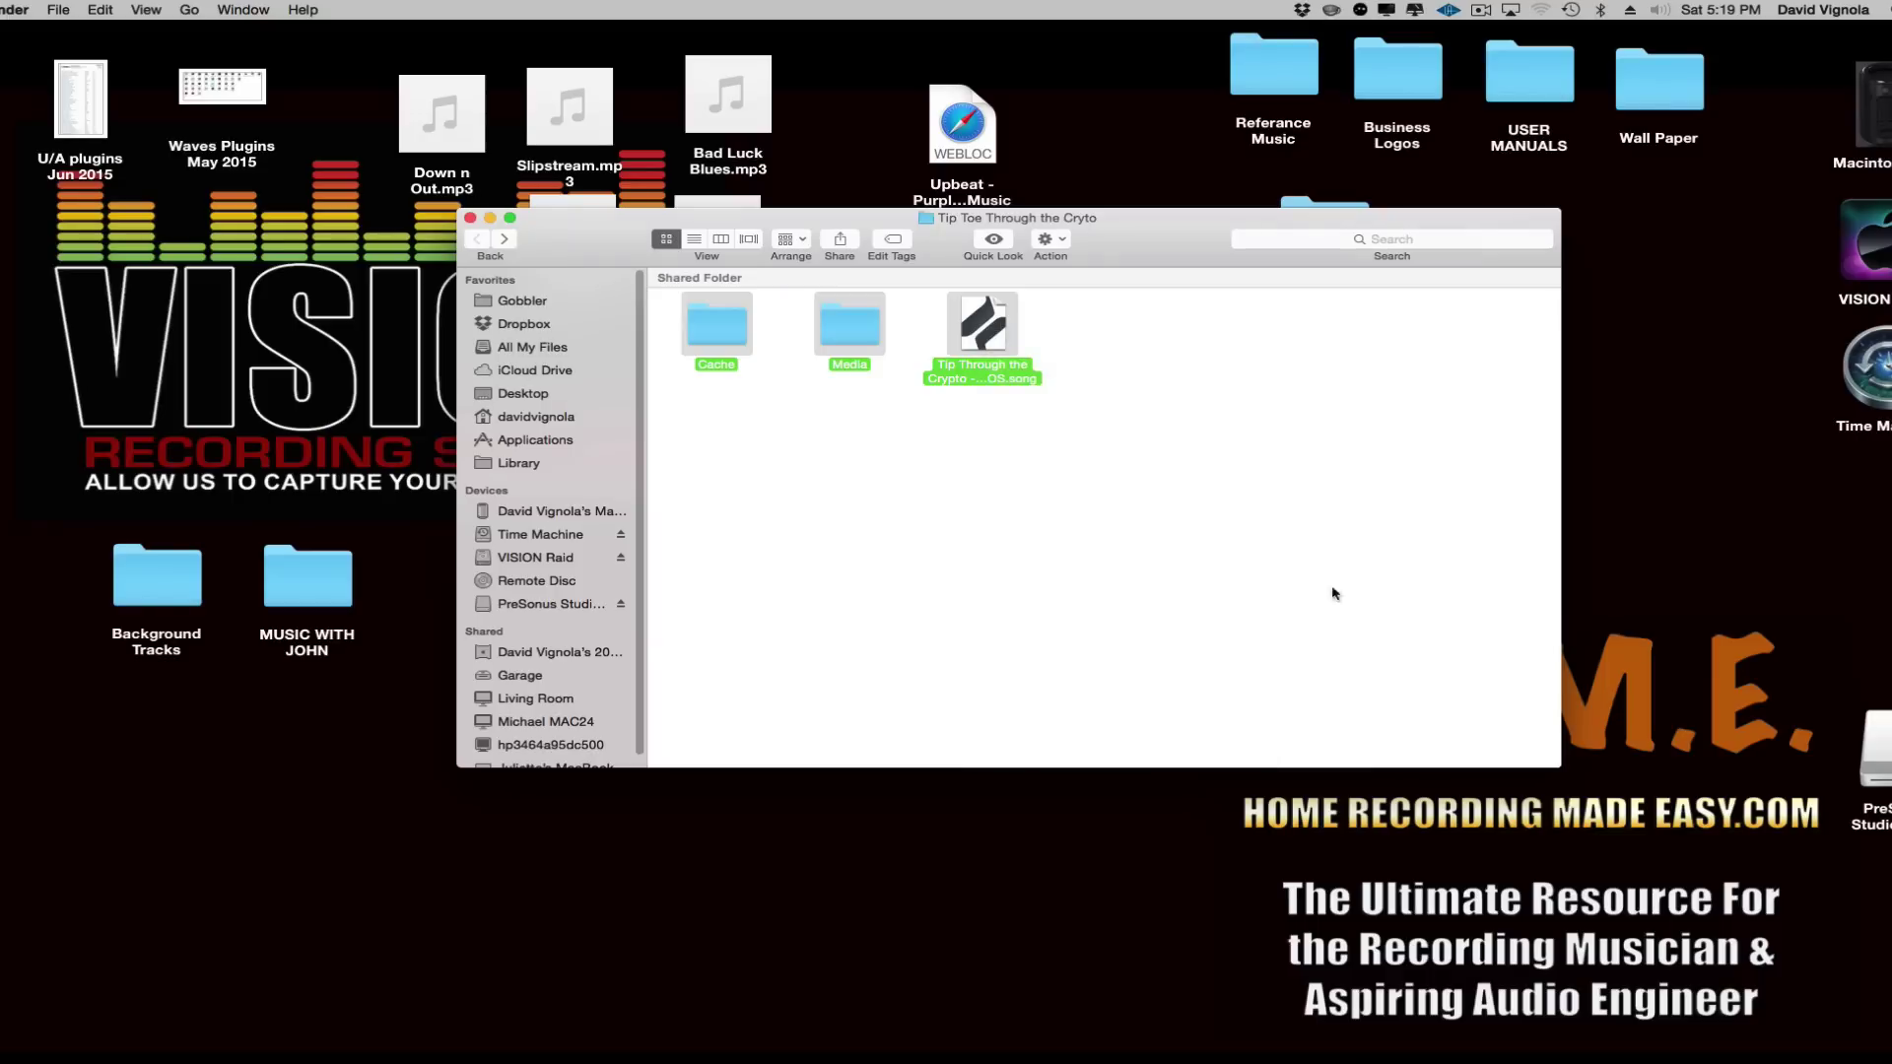
Paste the three copied items directly onto the VISION Raid drive.
double_click(1860, 251)
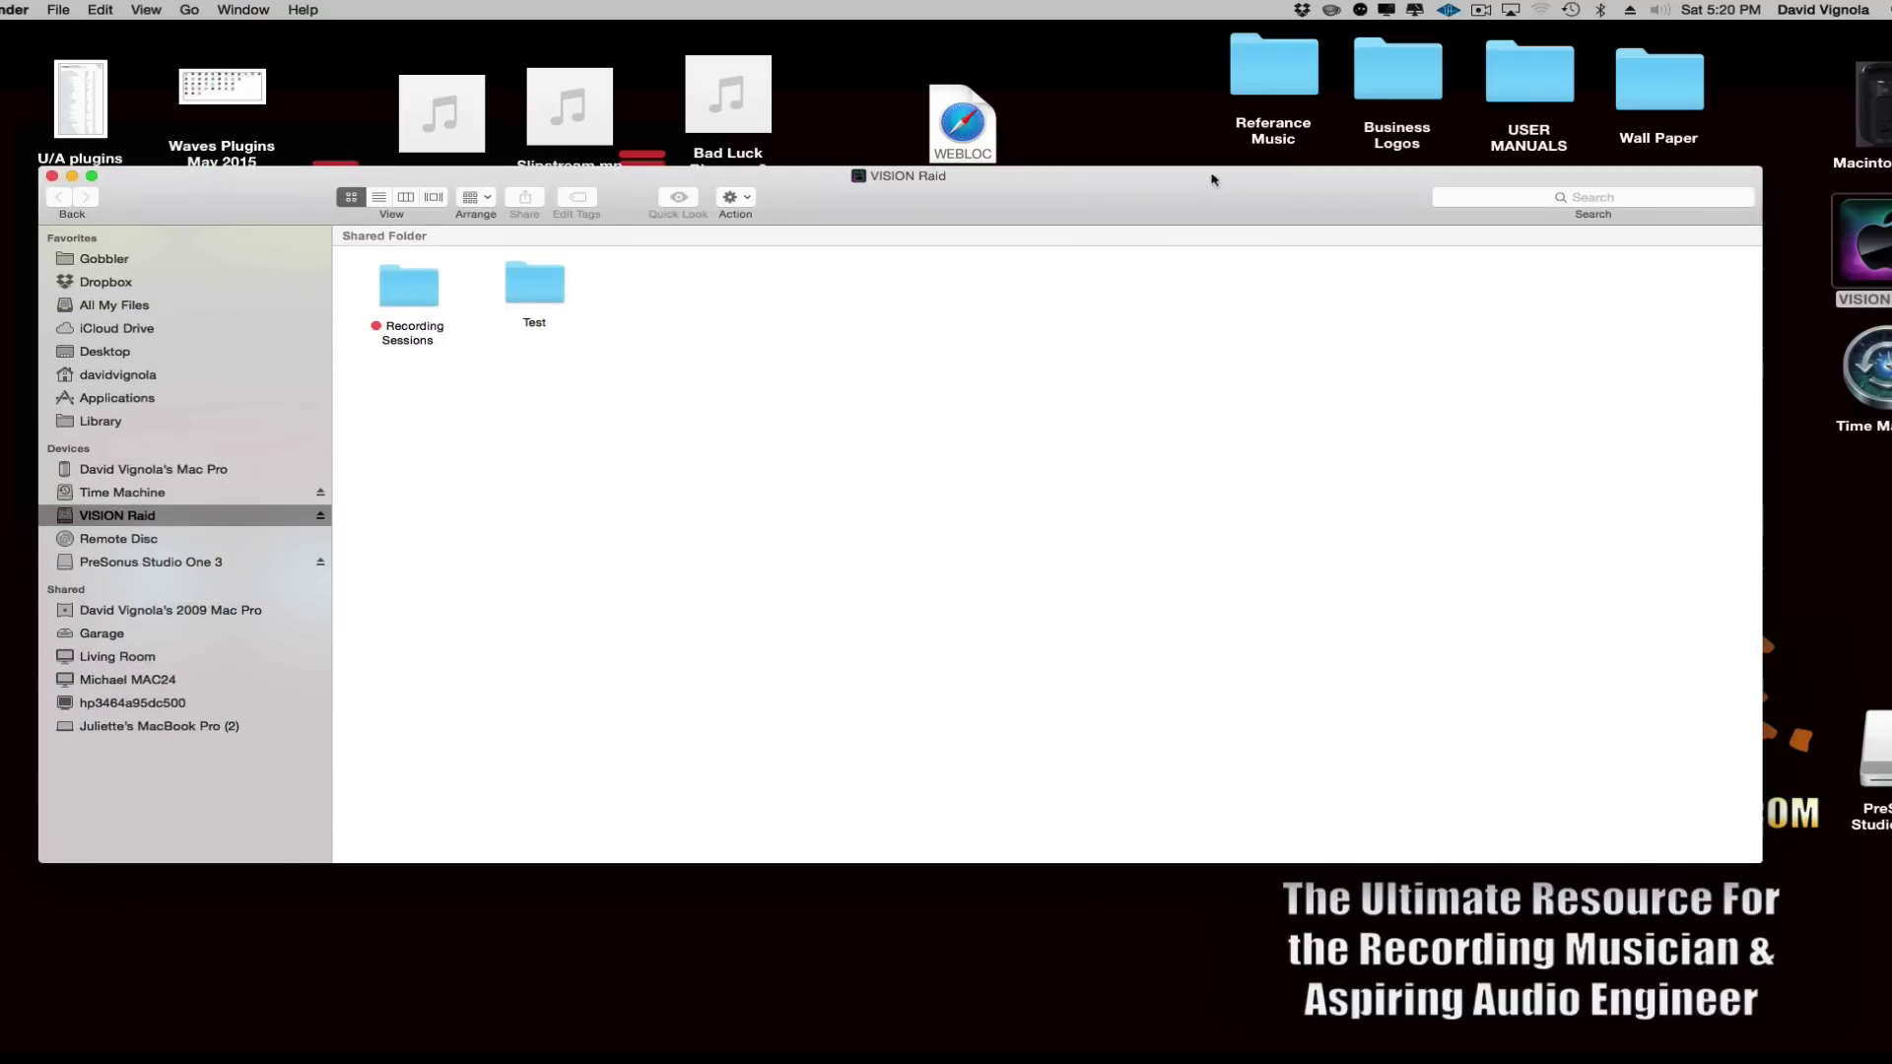
left_click_drag(545, 293, 717, 311)
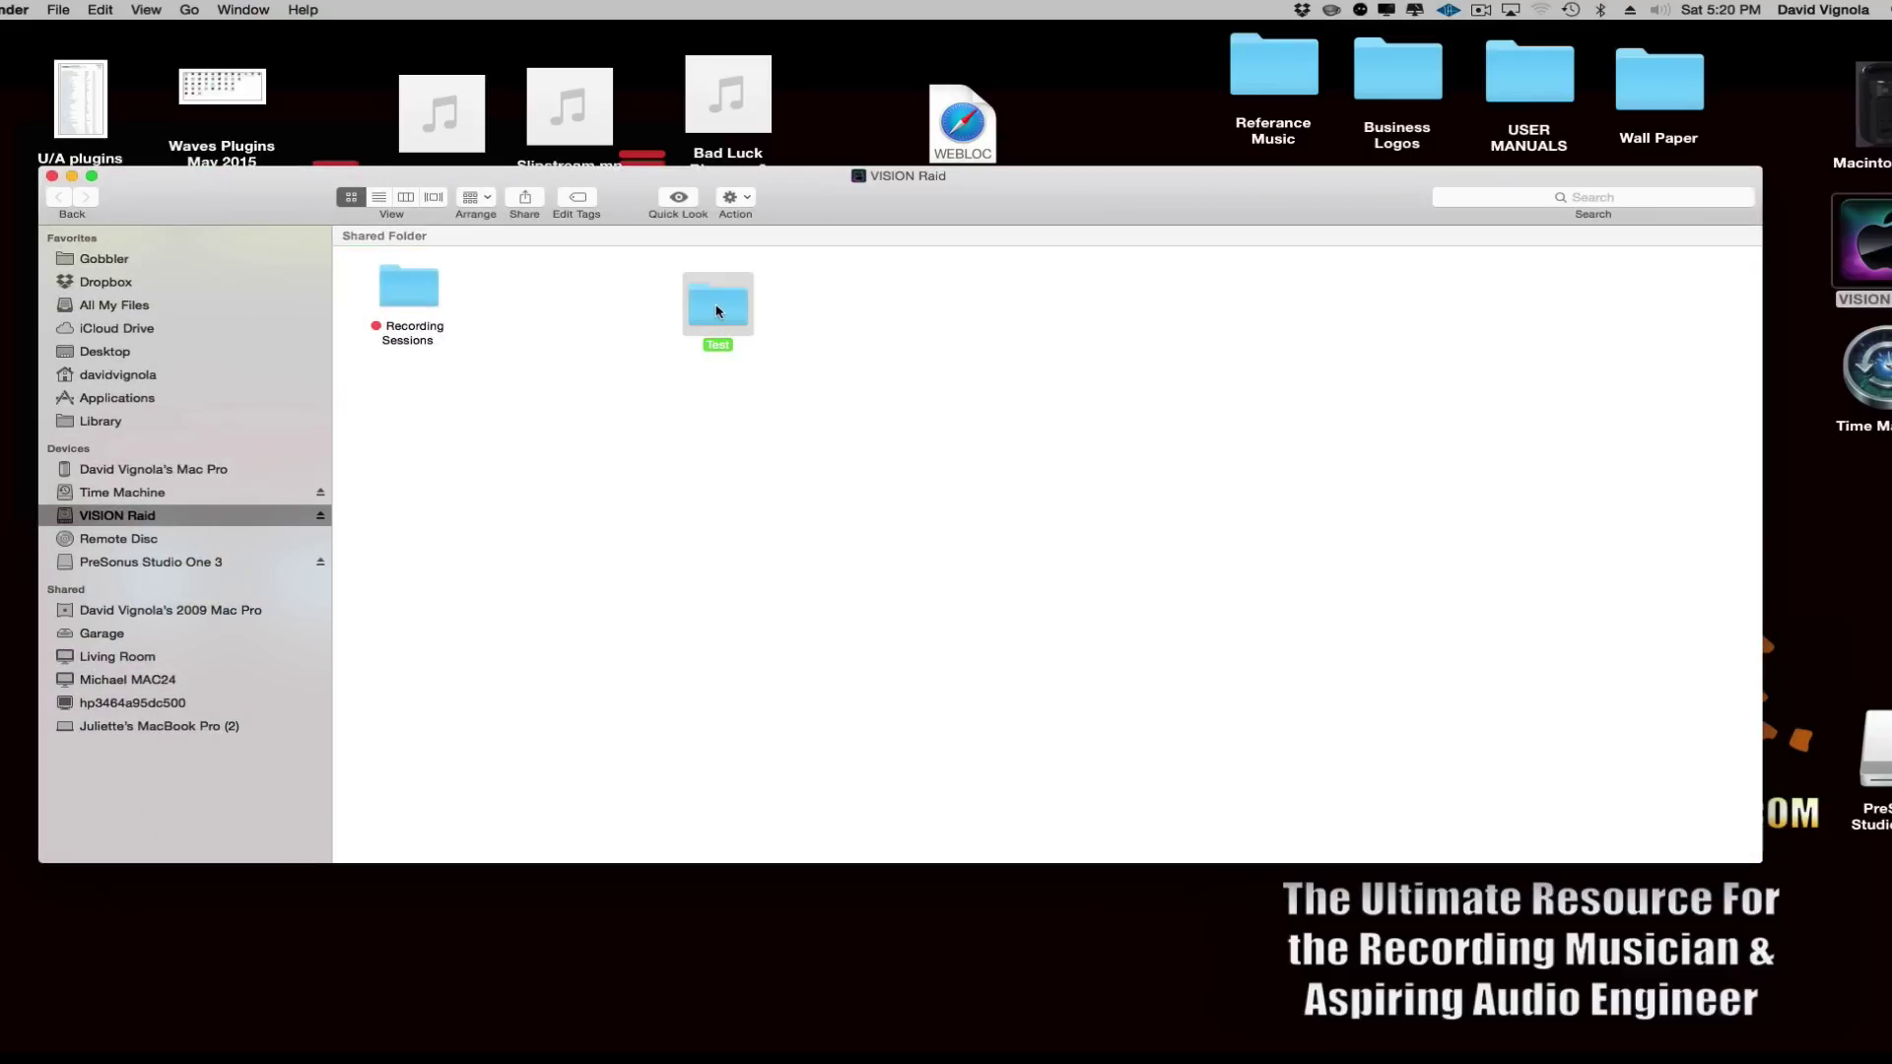
right_click(880, 501)
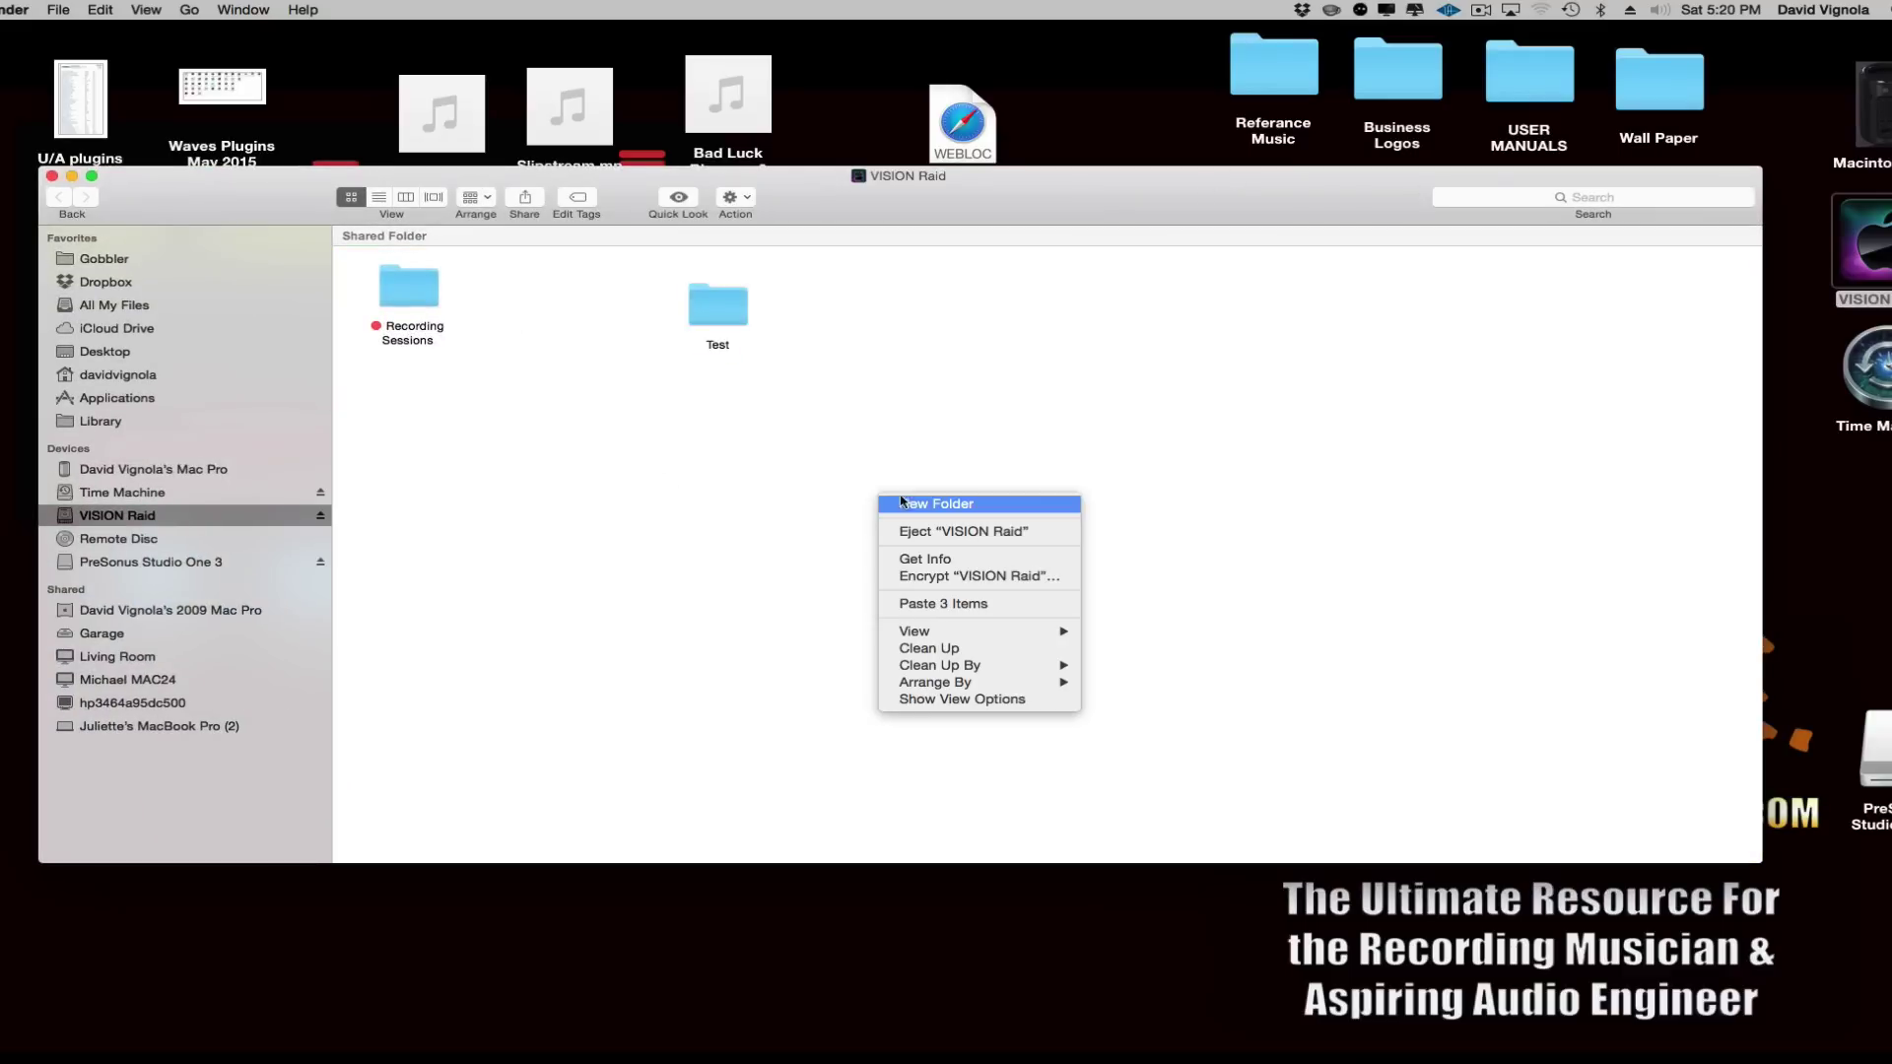
left_click(894, 606)
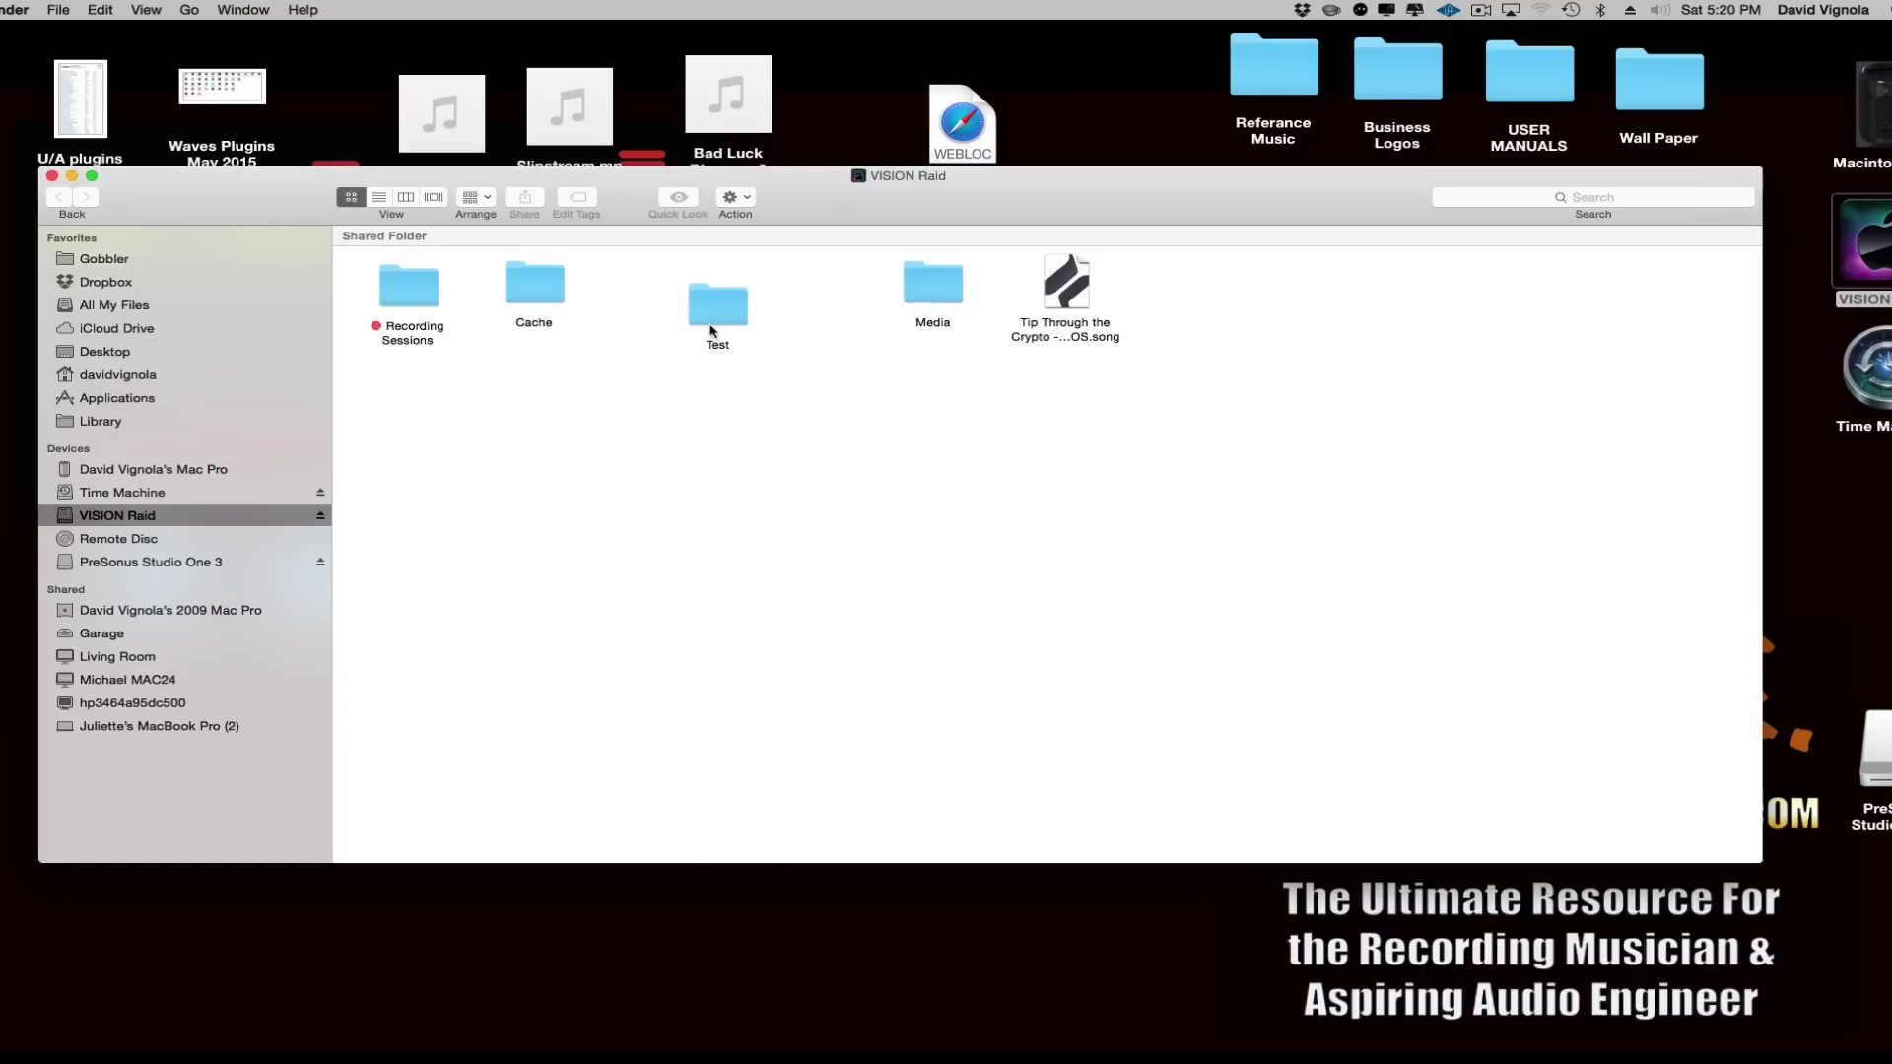
Arrange the Cache and Media folders and create a new folder named 'test 1' on VISION Raid.
left_click_drag(717, 312, 676, 554)
left_click_drag(537, 313, 839, 288)
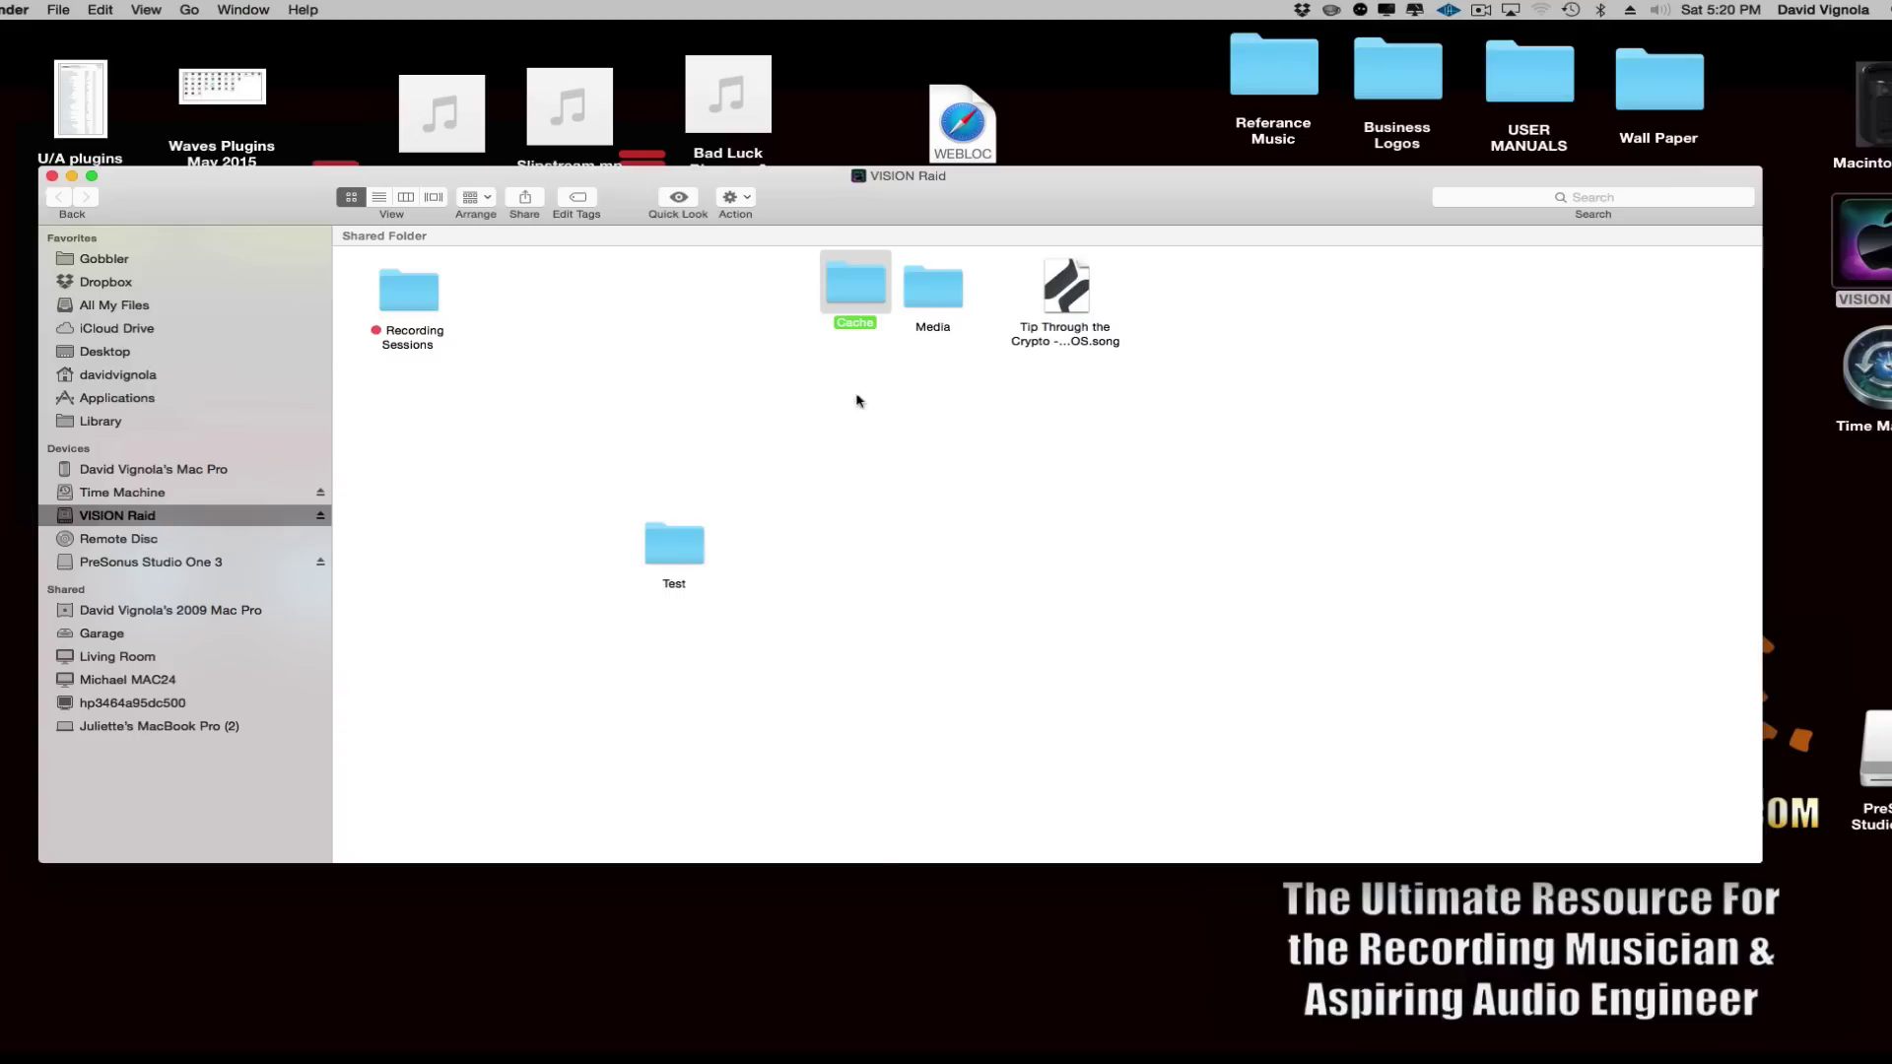
left_click(894, 436)
right_click(863, 444)
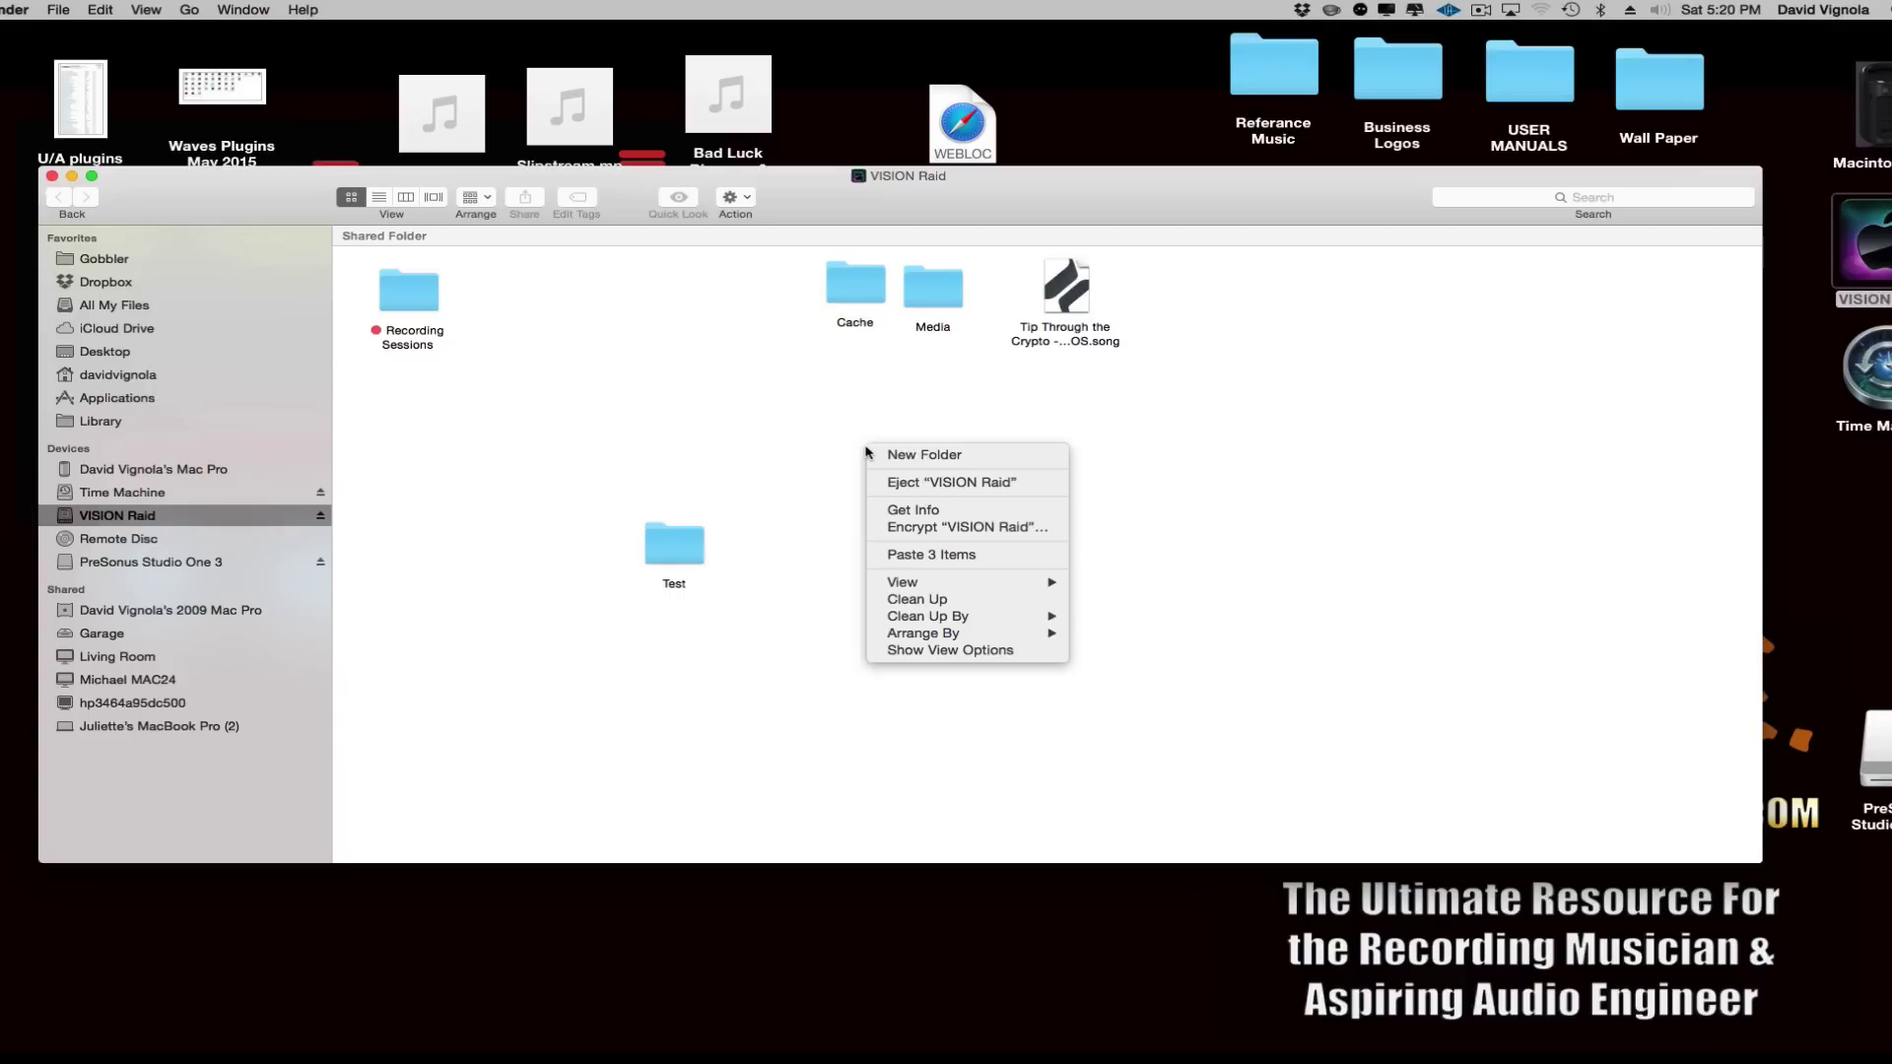
left_click(898, 455)
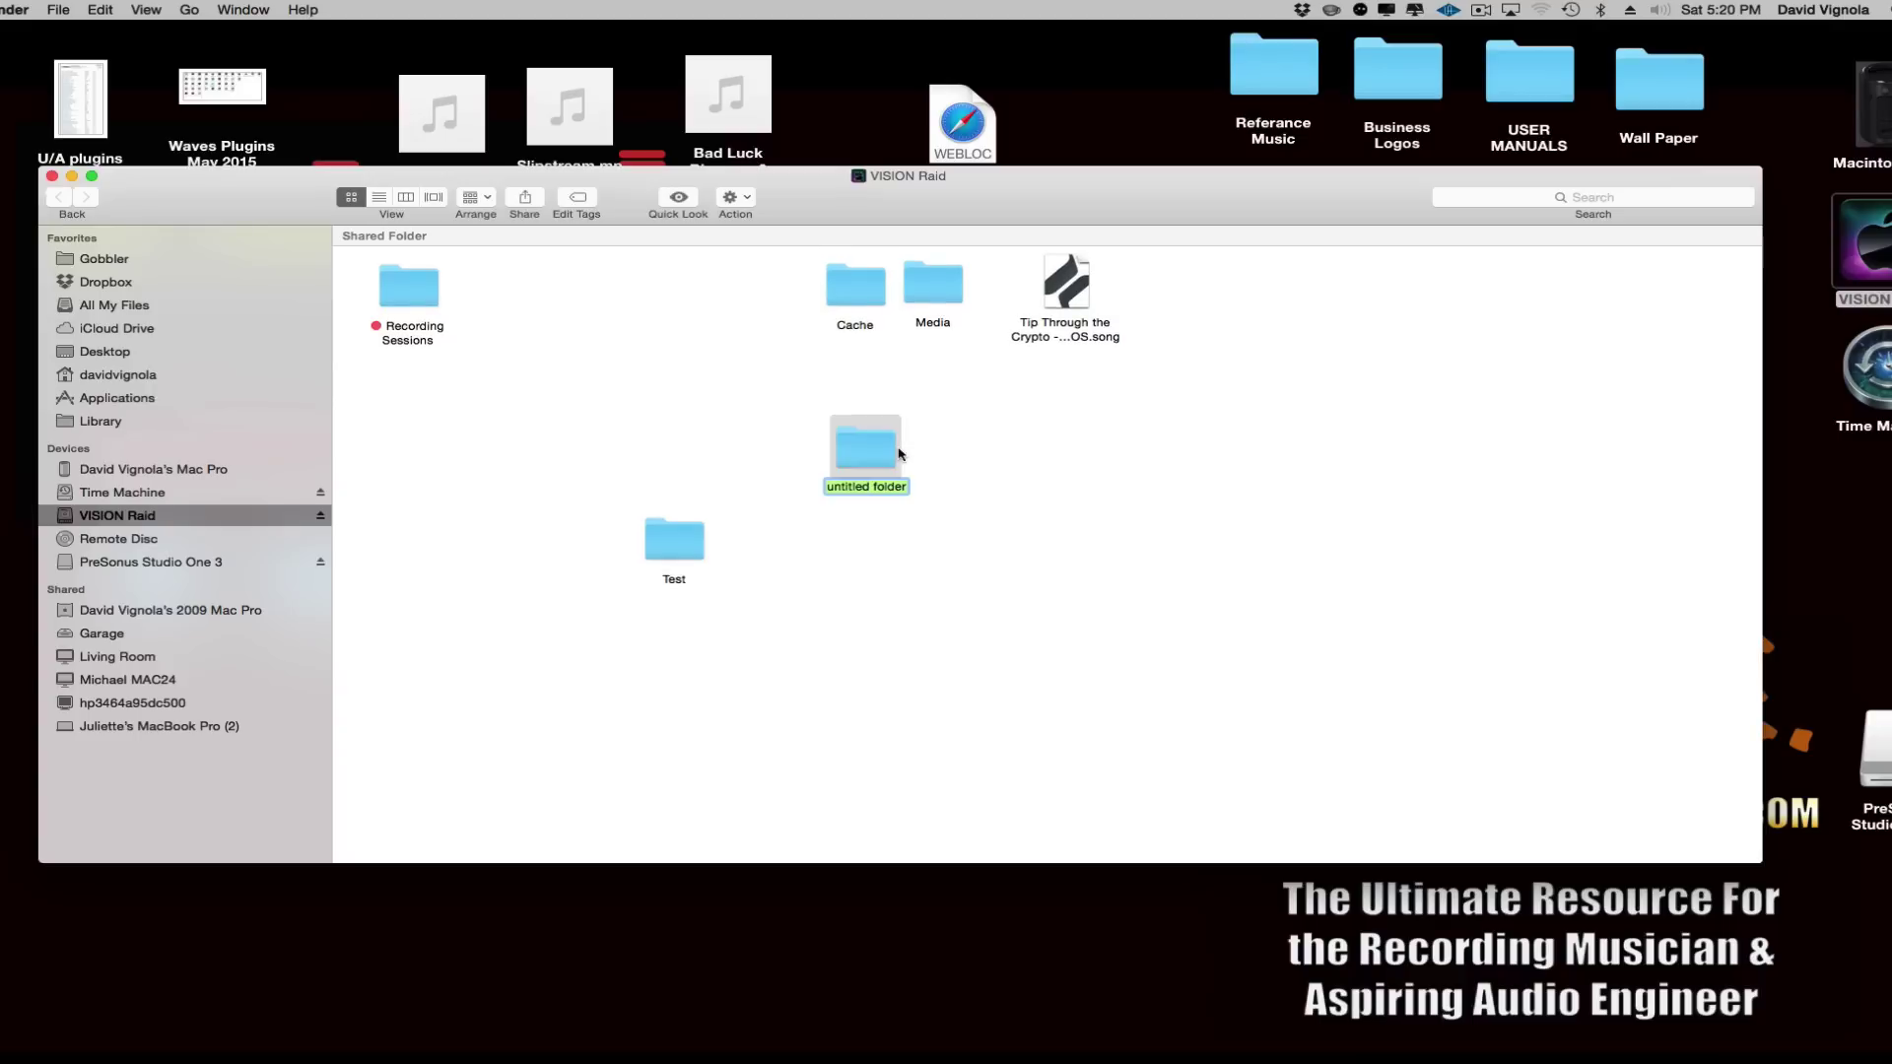
type("test 1")
key("Return")
Gather Cache, Media and the song file into test 1, then open the folder.
left_click_drag(795, 252, 853, 457)
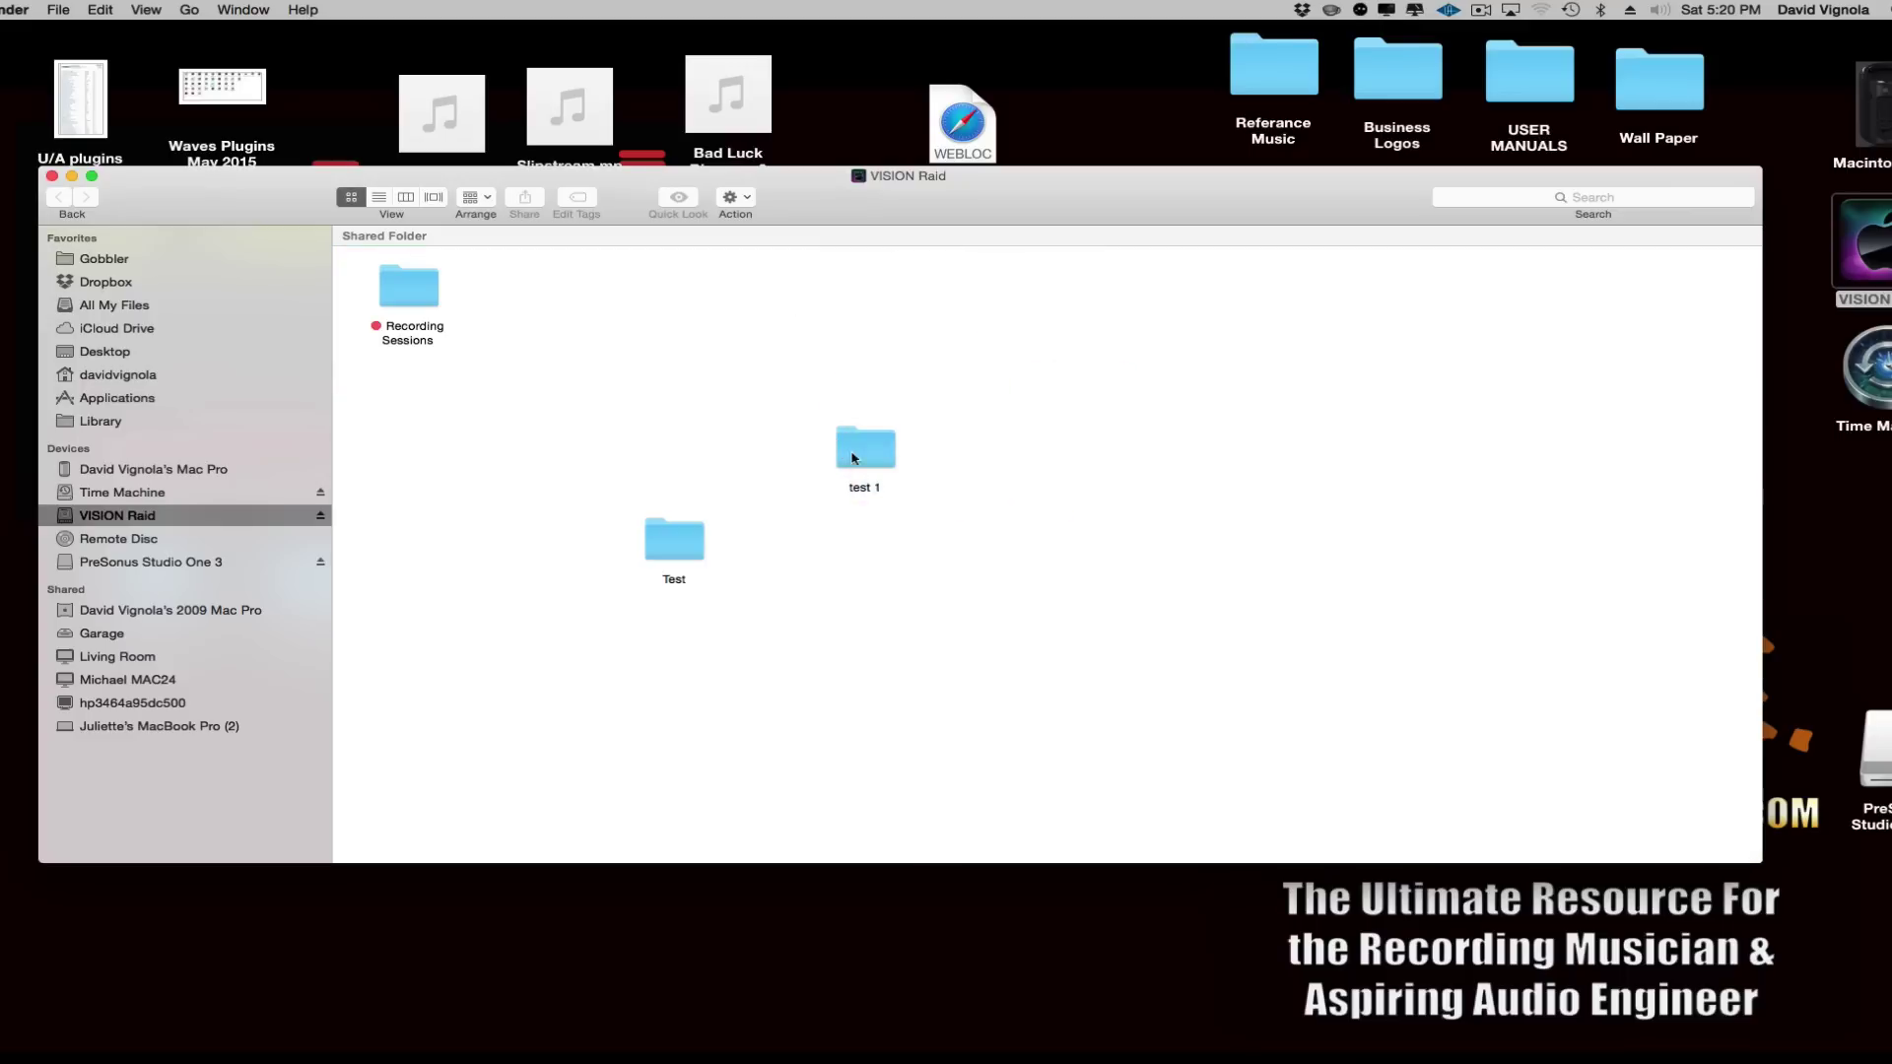
left_click(871, 457)
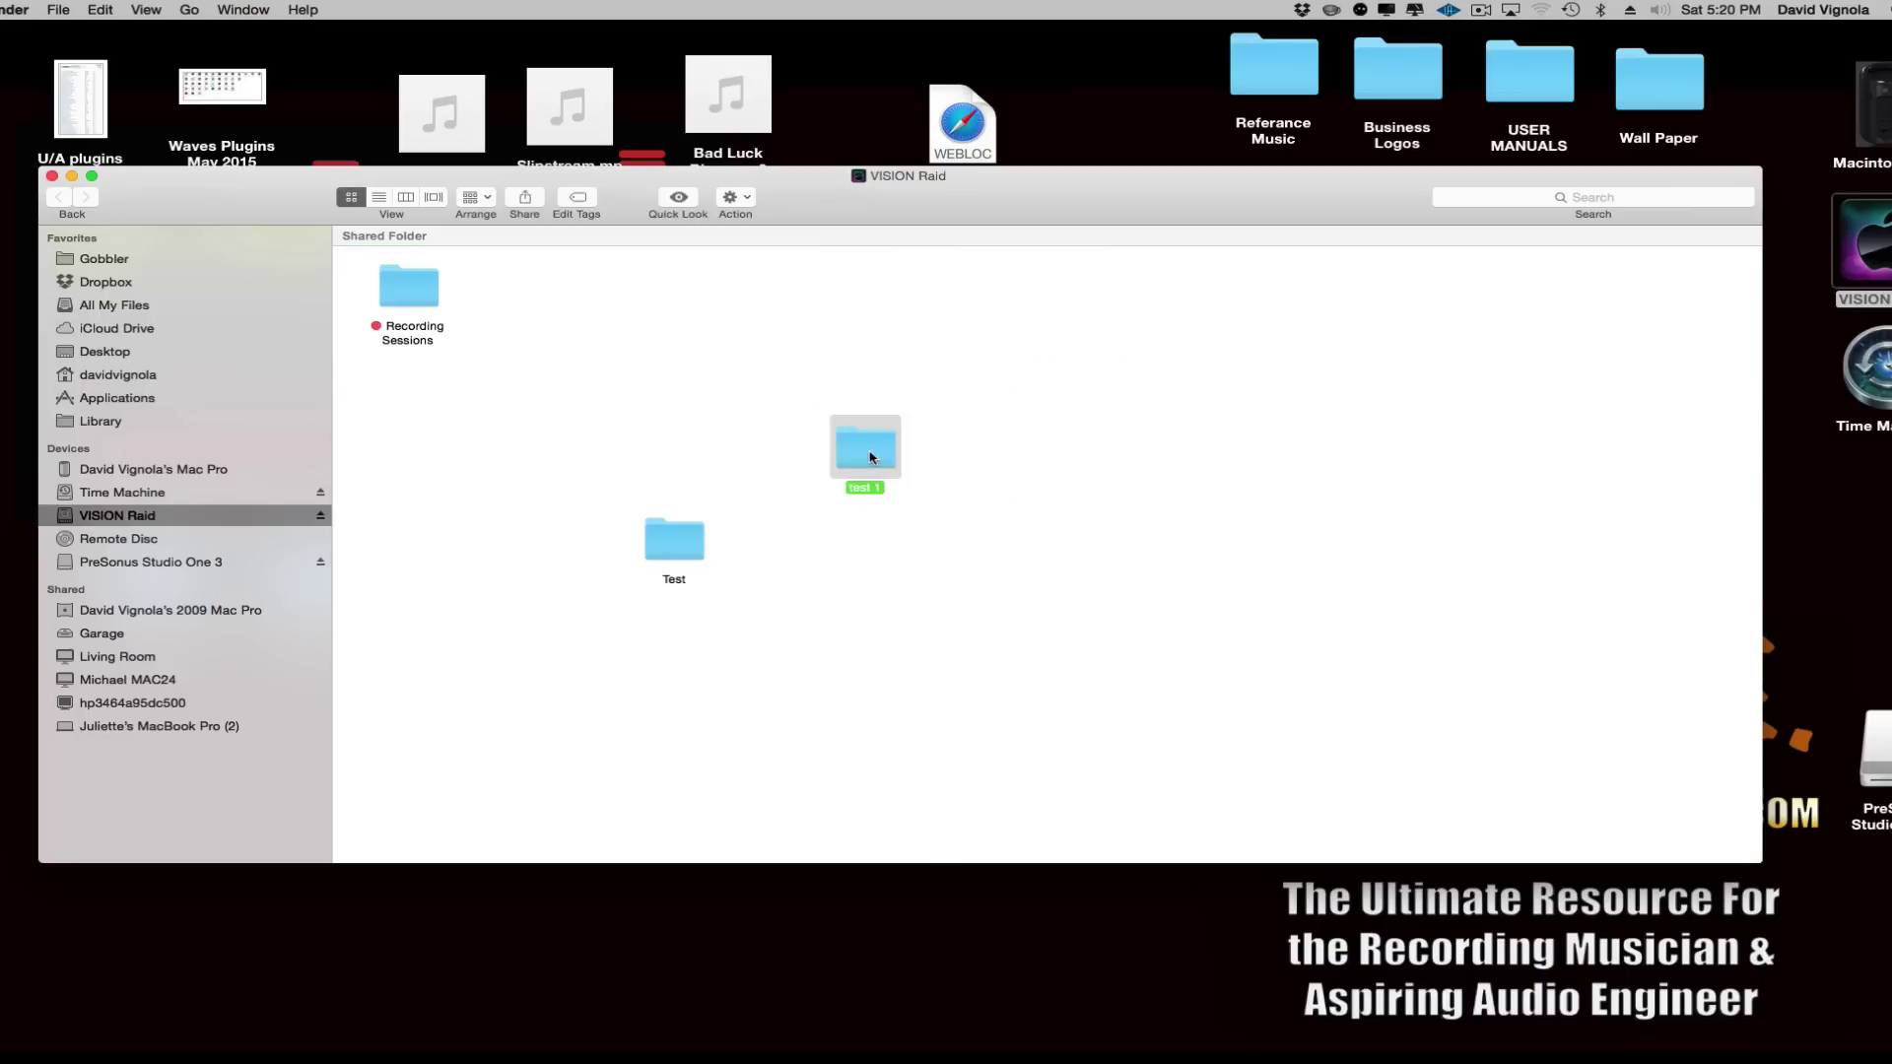
double_click(871, 458)
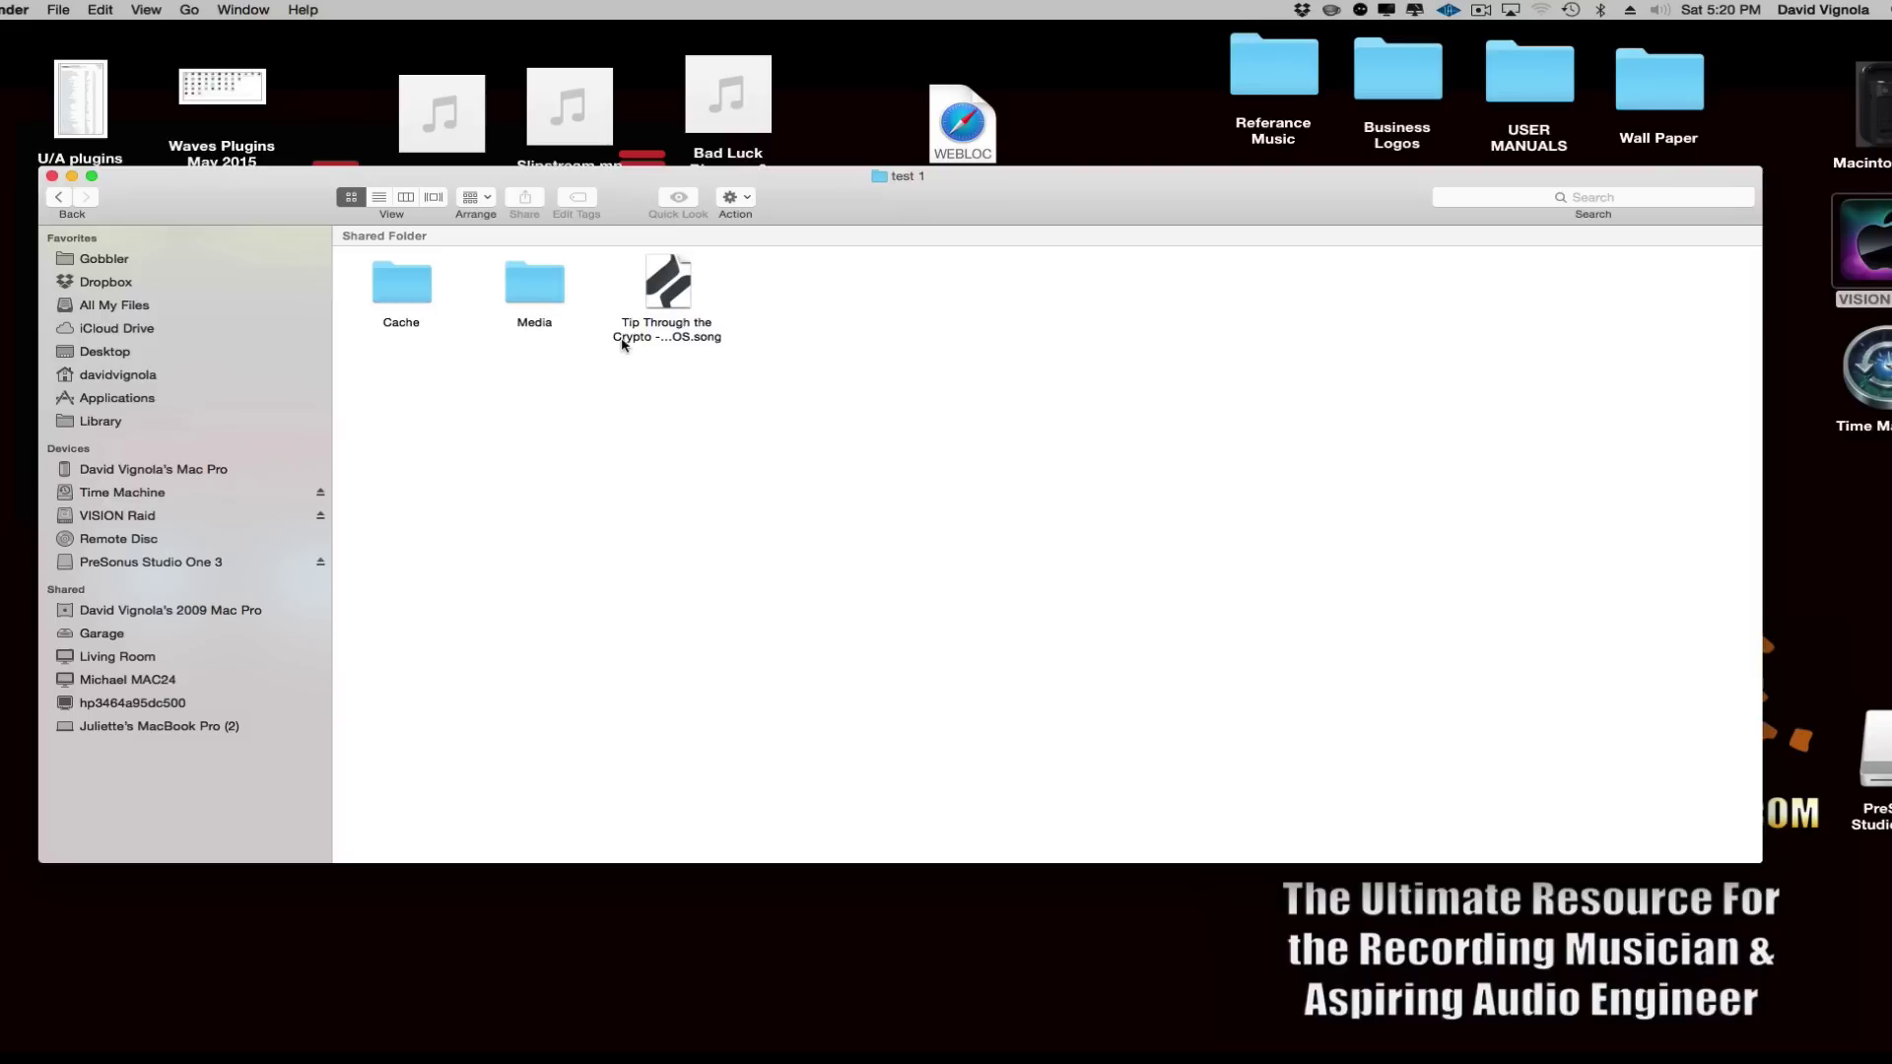
Load the Tip Through the Crypto - VIDEOS .song file from test 1 in Studio One.
left_click(664, 299)
double_click(664, 300)
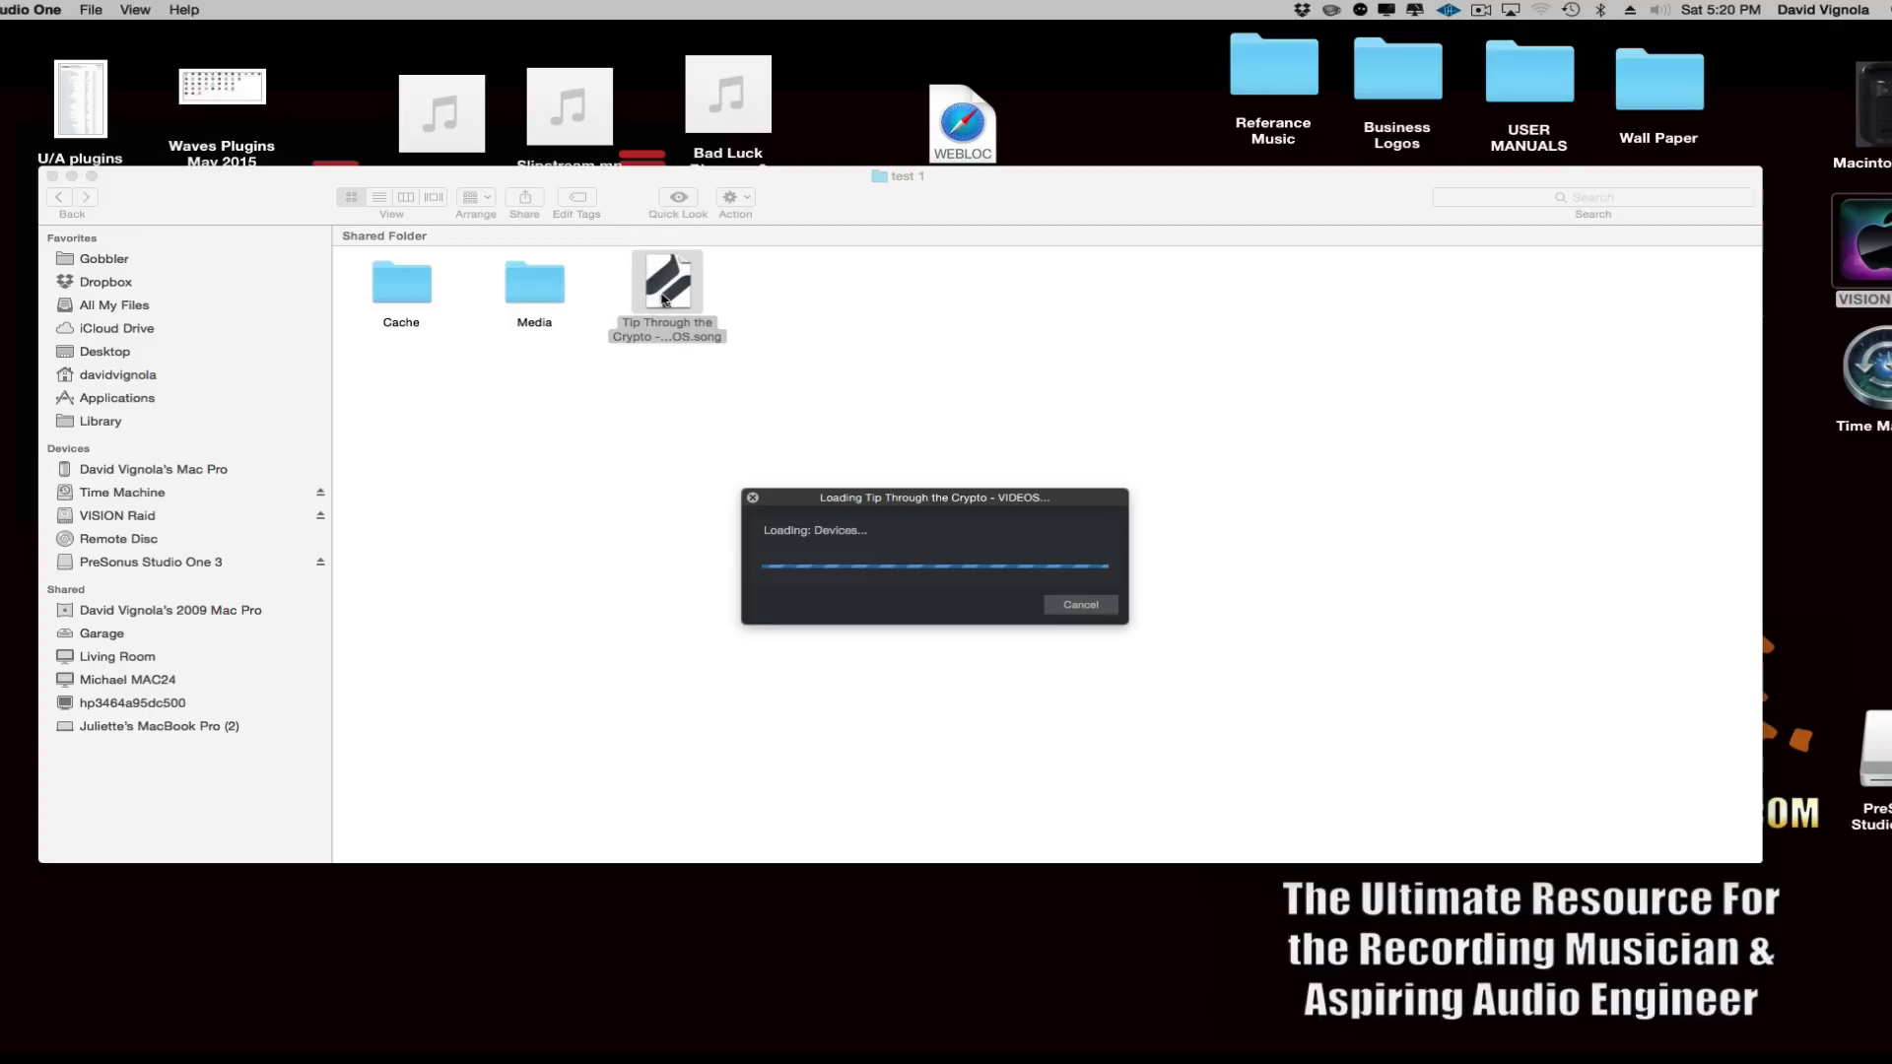